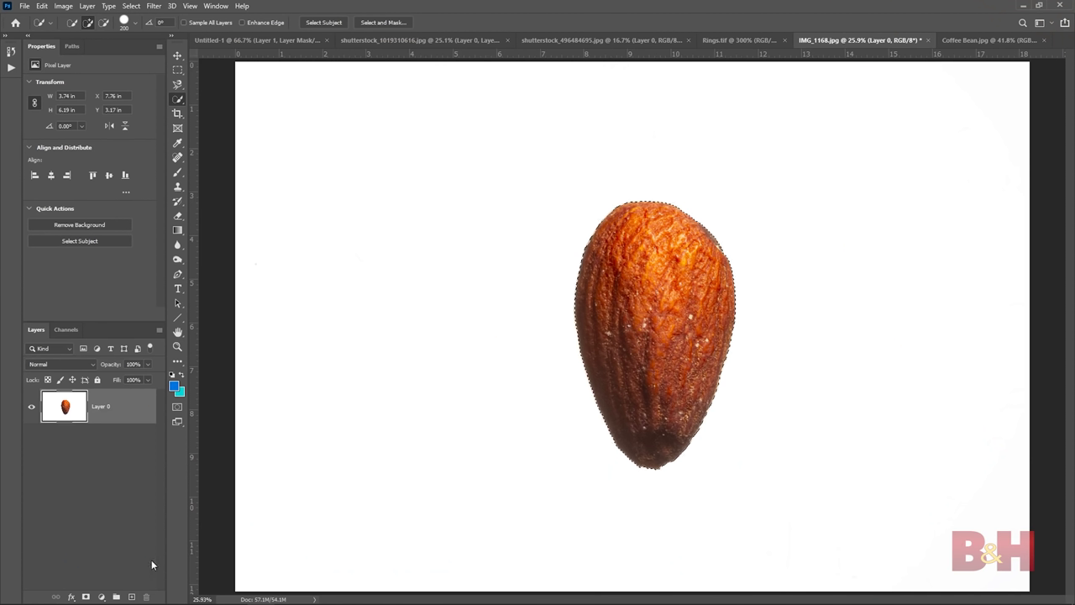
Mask out the white background around the almond using its active selection, and inspect the cut-out's edges.
click(86, 597)
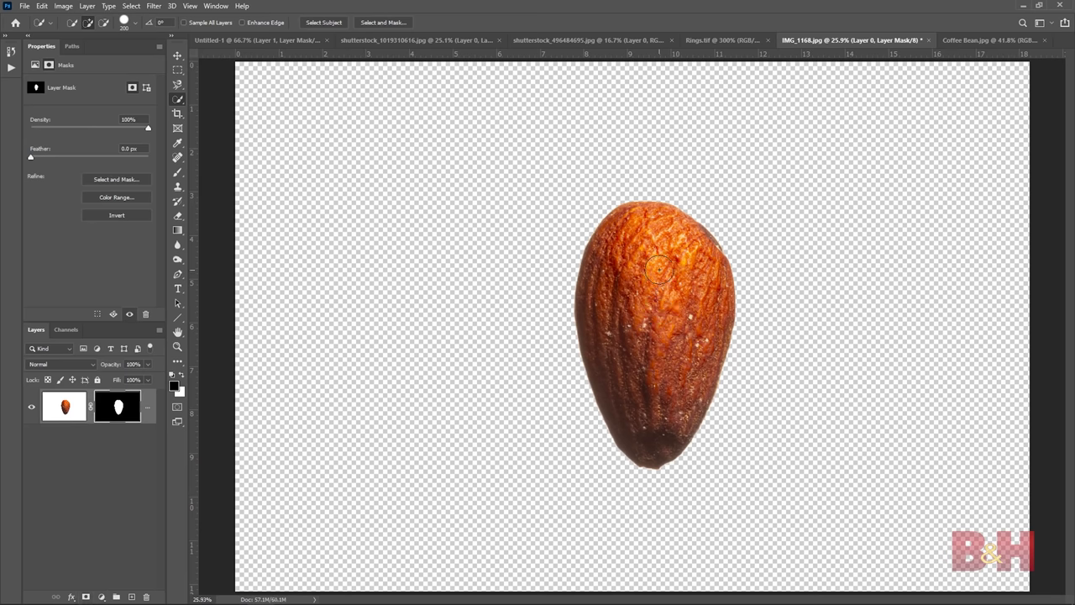
key(z)
click(659, 269)
click(660, 228)
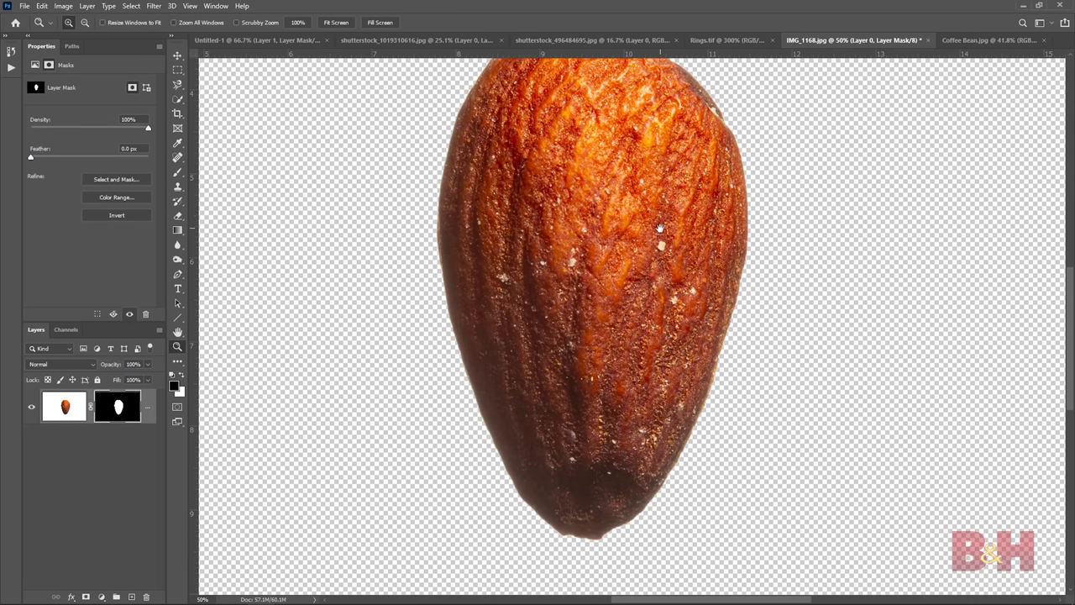
drag(660, 231, 665, 350)
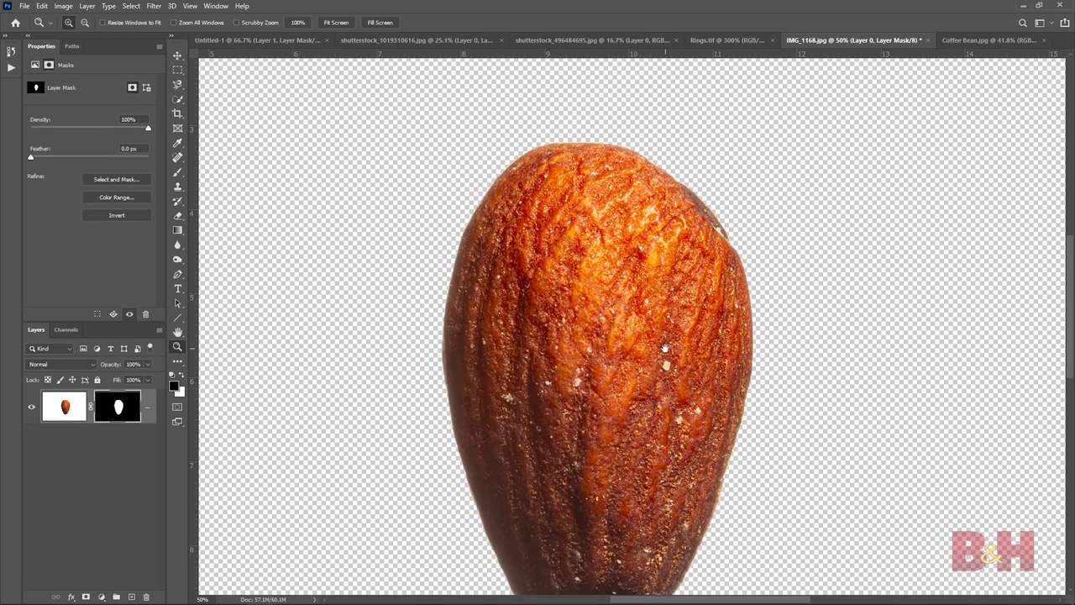
click(337, 22)
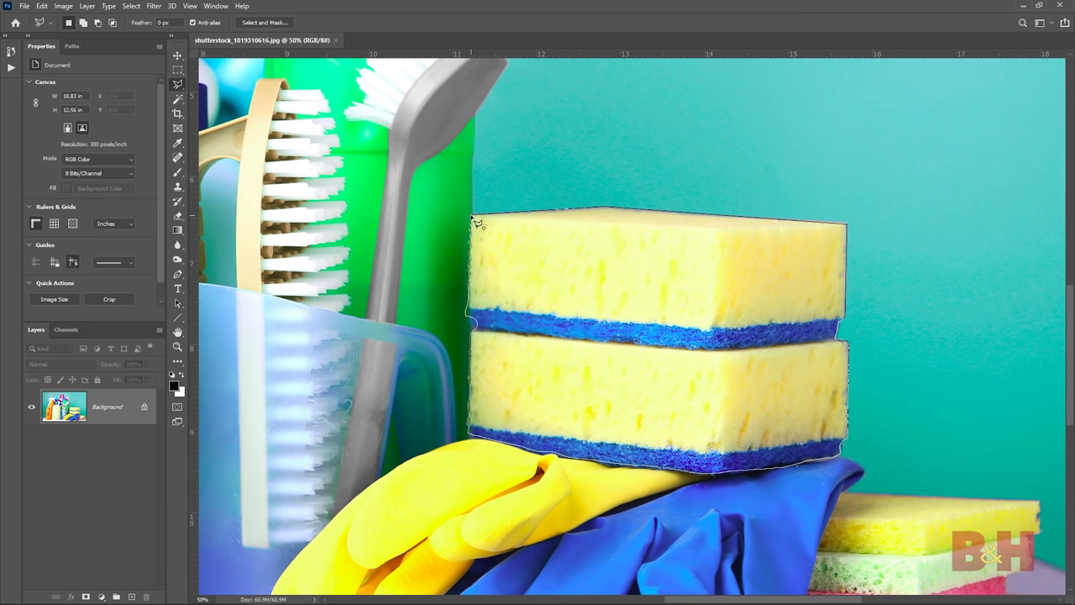
Close the polygonal lasso outline around the two stacked sponges and turn the selection into a layer mask.
drag(471, 324, 470, 325)
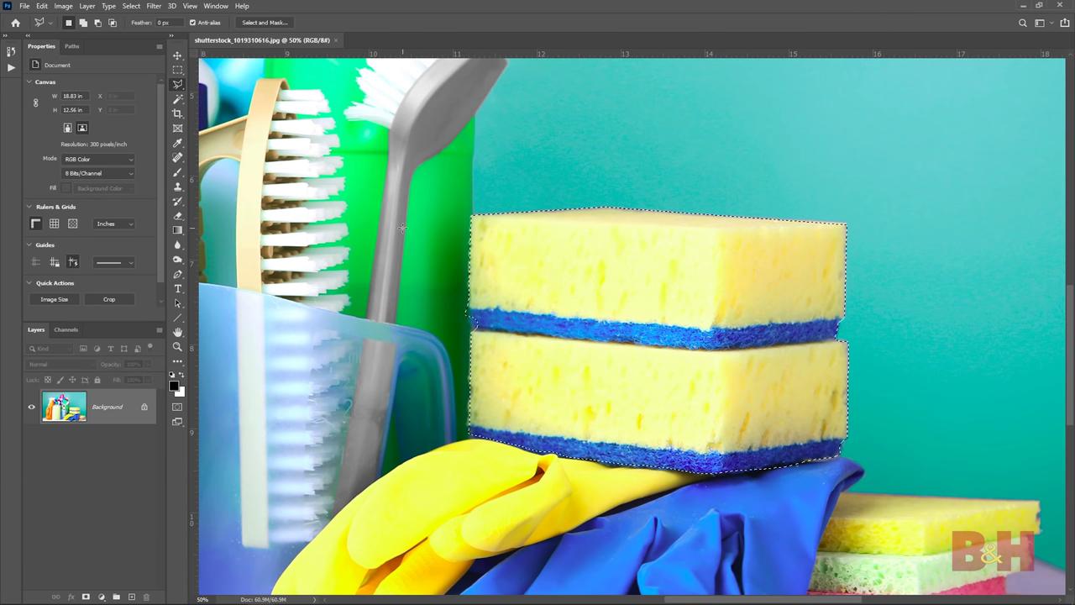
click(86, 597)
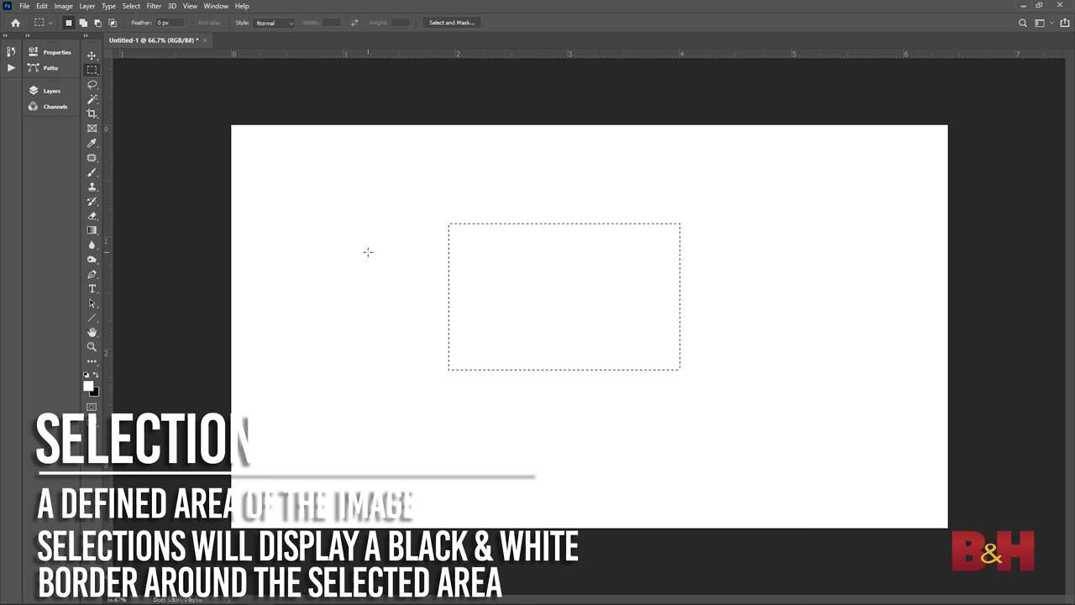
Draw a new rectangular marquee selection in the upper-left part of the blank canvas, replacing the centred one.
right_click(95, 70)
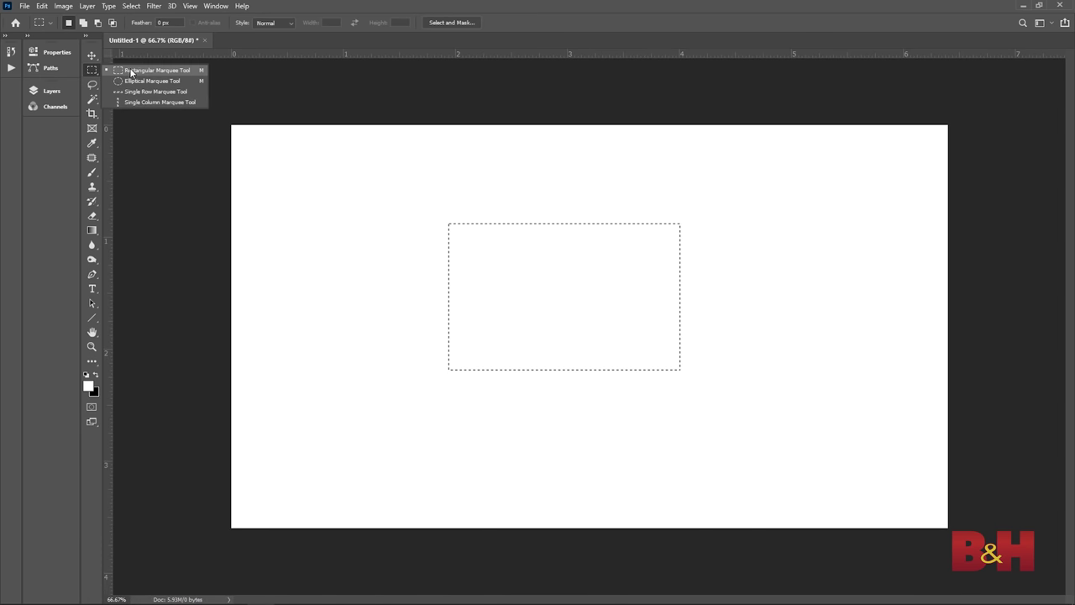
click(195, 71)
drag(331, 197, 514, 340)
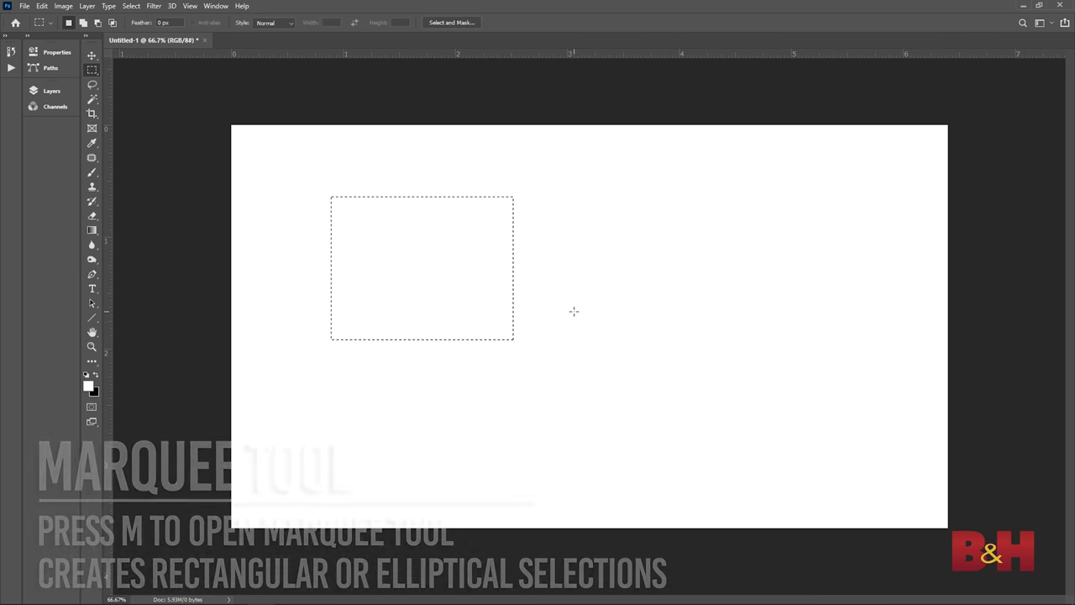
Add a large elliptical selection beside the rectangle, plus three smaller ellipses: one overlapping the rectangle's lower-right corner and two near the canvas bottom.
right_click(93, 71)
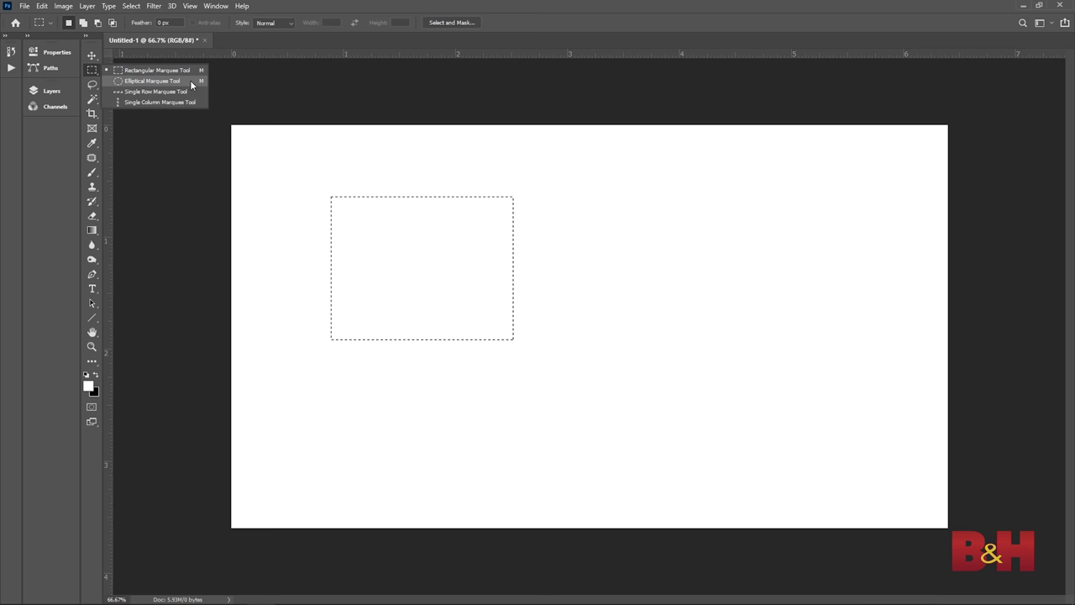
click(190, 80)
drag(565, 217, 794, 397)
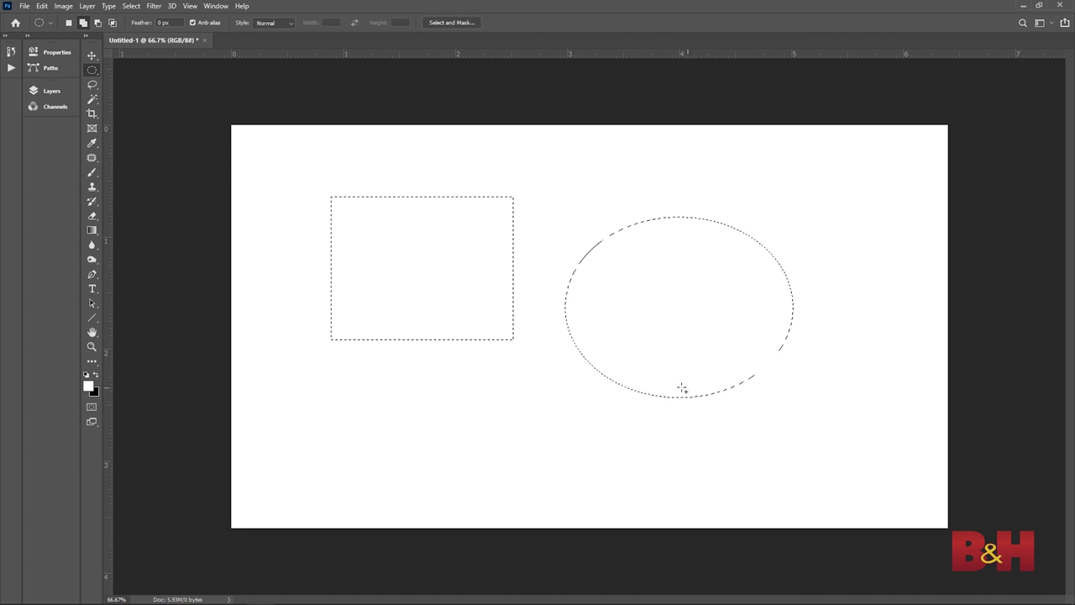
drag(534, 320, 451, 377)
drag(375, 378, 450, 454)
drag(537, 439, 630, 480)
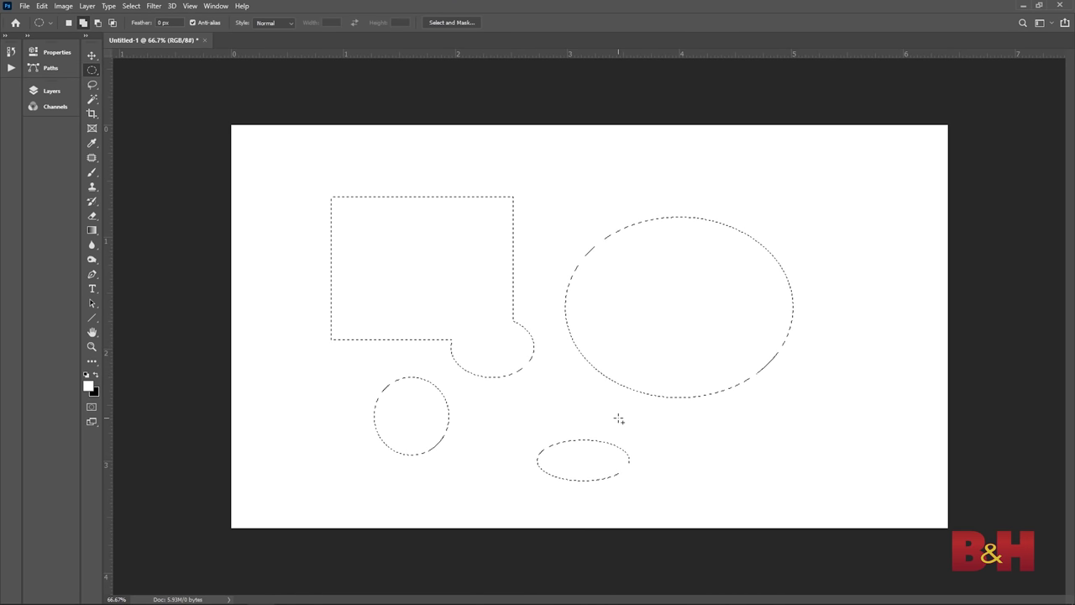
Deselect all the rectangular and elliptical marquee selections on the canvas.
drag(618, 418, 564, 372)
key(ctrl+d)
drag(531, 265, 495, 339)
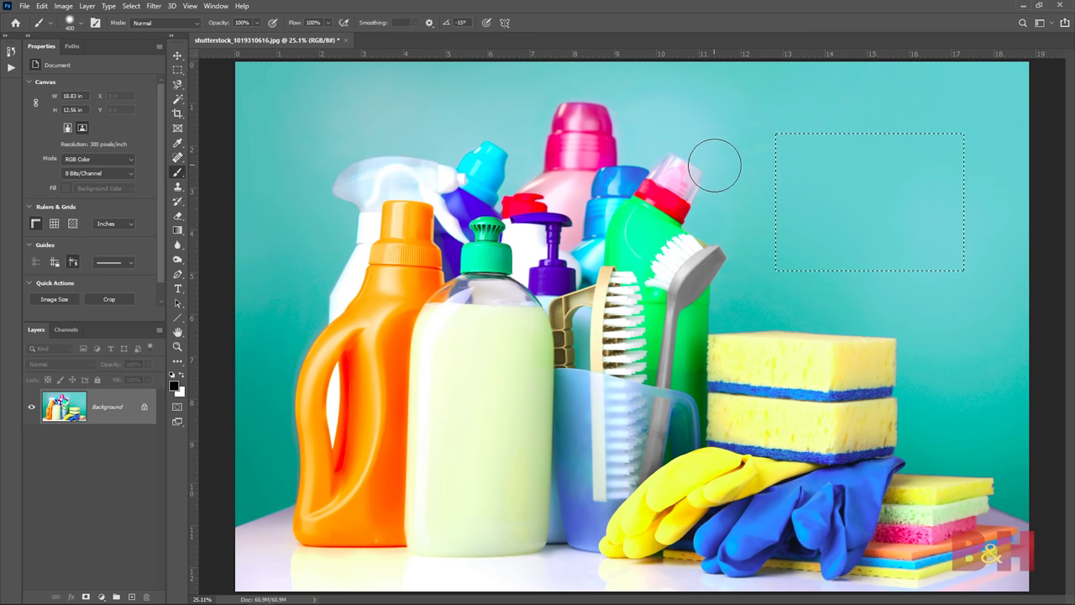
Brush across the rectangular selection on the teal background, and move the copied sponge layer up and left over the bottles.
mouse_move(807, 137)
mouse_down()
mouse_move(785, 164)
mouse_move(788, 217)
mouse_move(841, 135)
mouse_move(793, 262)
mouse_move(849, 167)
mouse_move(877, 158)
mouse_move(853, 265)
mouse_move(936, 120)
mouse_up()
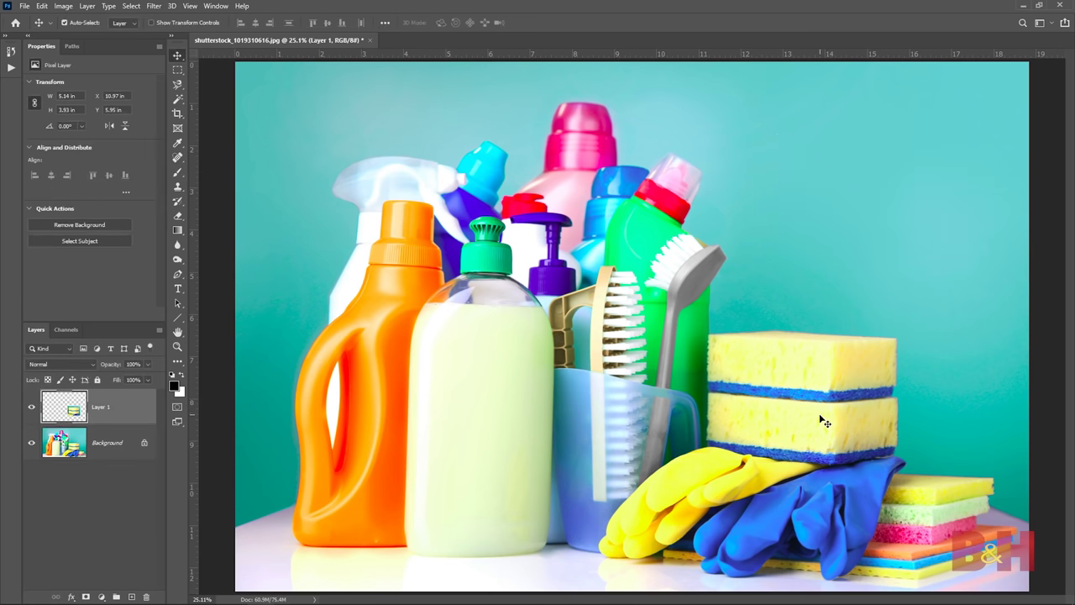
drag(824, 422, 473, 295)
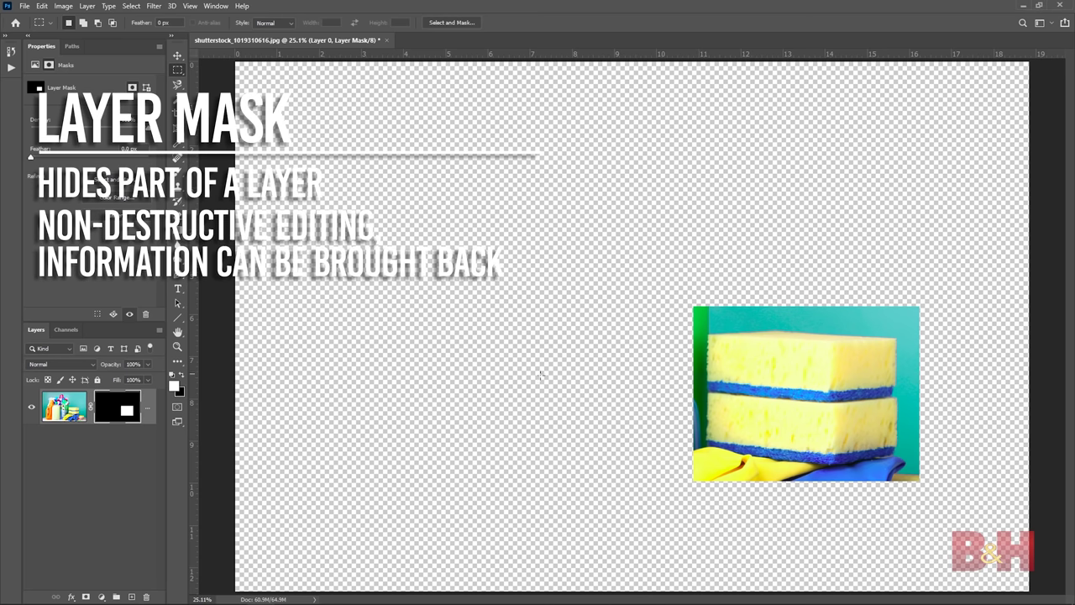
Brush white on the layer mask to reveal more around the sponges, and black to hide parts again.
key(b)
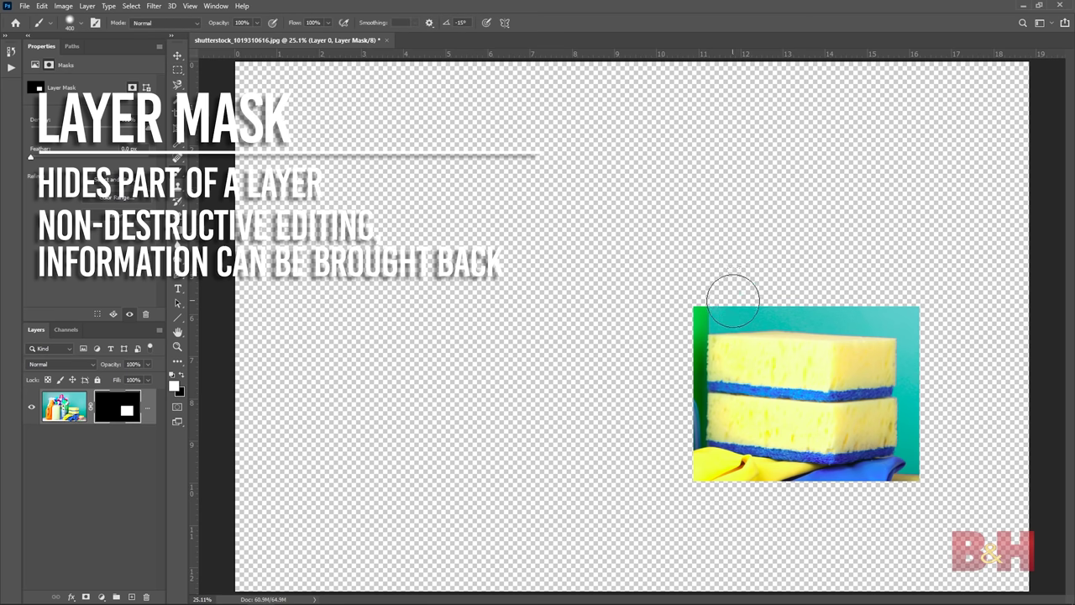
mouse_move(732, 294)
mouse_down()
mouse_move(693, 393)
mouse_move(698, 290)
mouse_move(758, 368)
mouse_move(679, 423)
mouse_move(693, 455)
mouse_move(851, 460)
mouse_move(898, 425)
mouse_move(921, 346)
mouse_move(830, 372)
mouse_move(829, 347)
mouse_move(853, 356)
mouse_up()
key(x)
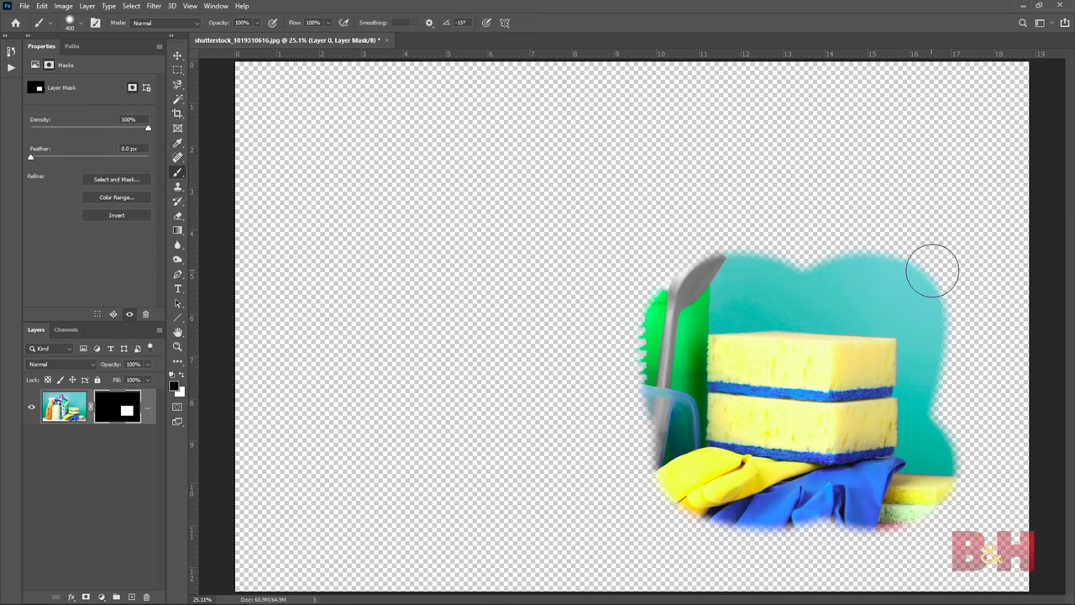
mouse_move(931, 269)
mouse_down()
mouse_move(709, 280)
mouse_move(766, 253)
mouse_move(781, 263)
mouse_move(714, 327)
mouse_move(744, 368)
mouse_move(804, 341)
mouse_move(837, 348)
mouse_move(903, 331)
mouse_move(875, 368)
mouse_move(898, 398)
mouse_move(928, 391)
mouse_move(955, 418)
mouse_move(915, 487)
mouse_move(912, 447)
mouse_move(780, 476)
mouse_move(704, 389)
mouse_move(734, 329)
mouse_move(848, 330)
mouse_move(876, 404)
mouse_move(896, 420)
mouse_up()
key(x)
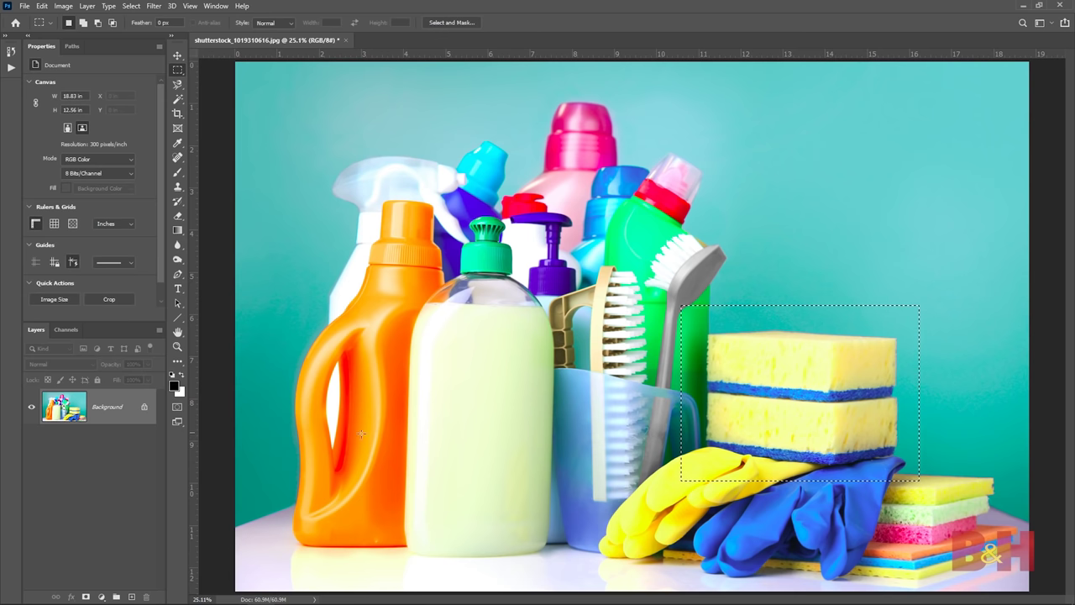
Add a layer mask to the cleaning-products photo with nothing selected, and invert the mask to black.
key(ctrl+d)
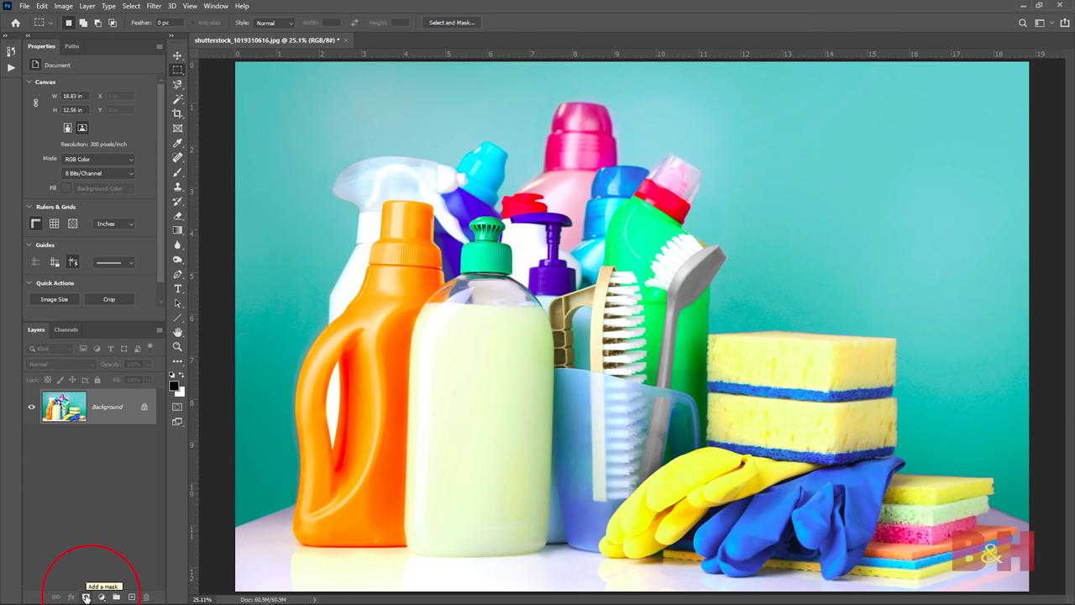
click(86, 598)
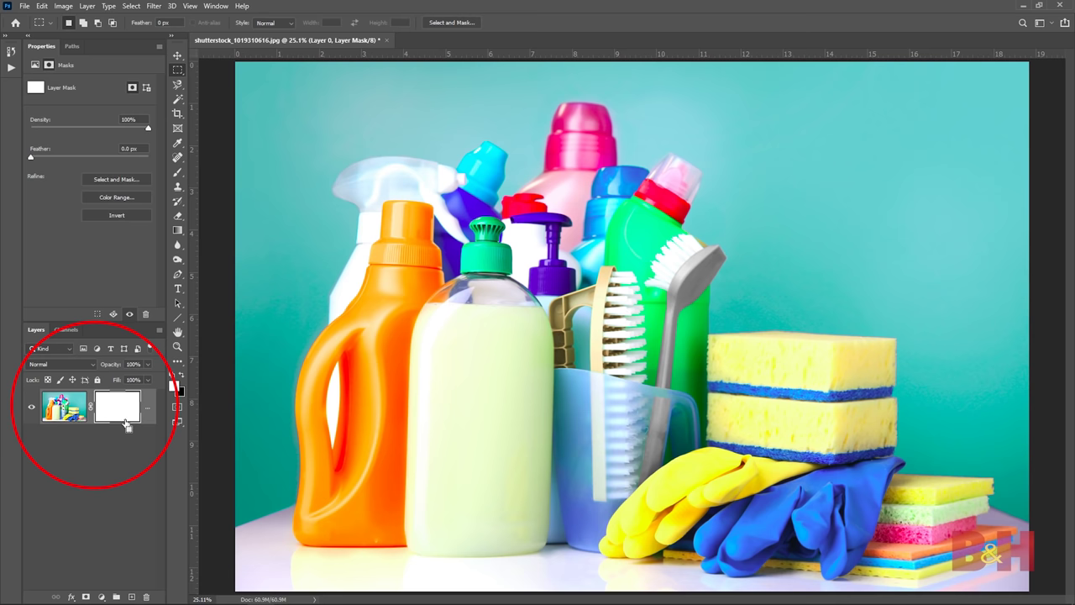
key(ctrl+i)
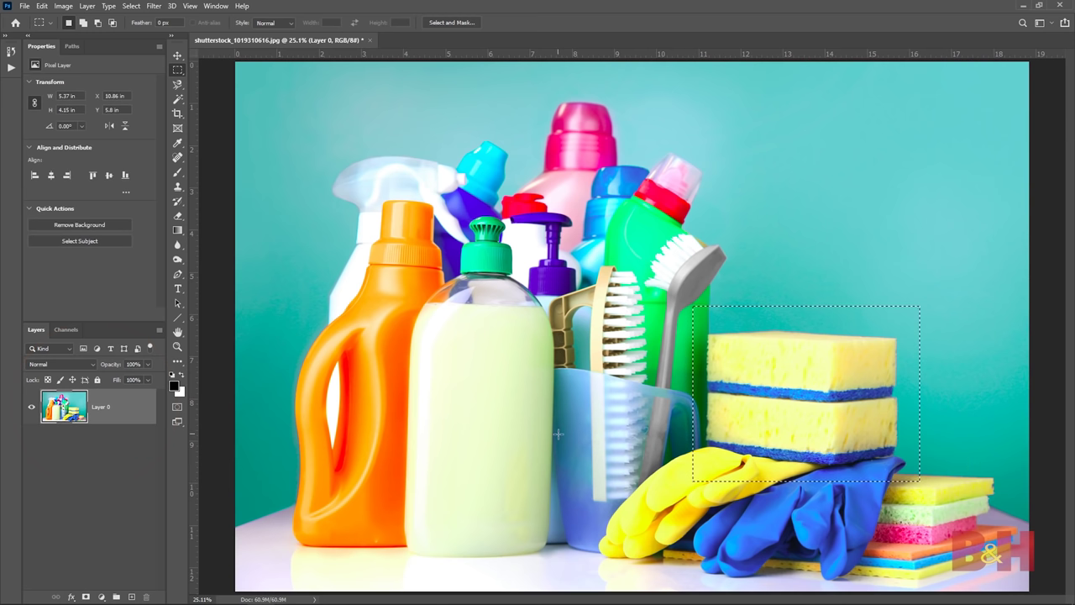
Mask the photo layer to the rectangular selection around the sponges, and unlink the mask from the image.
click(85, 597)
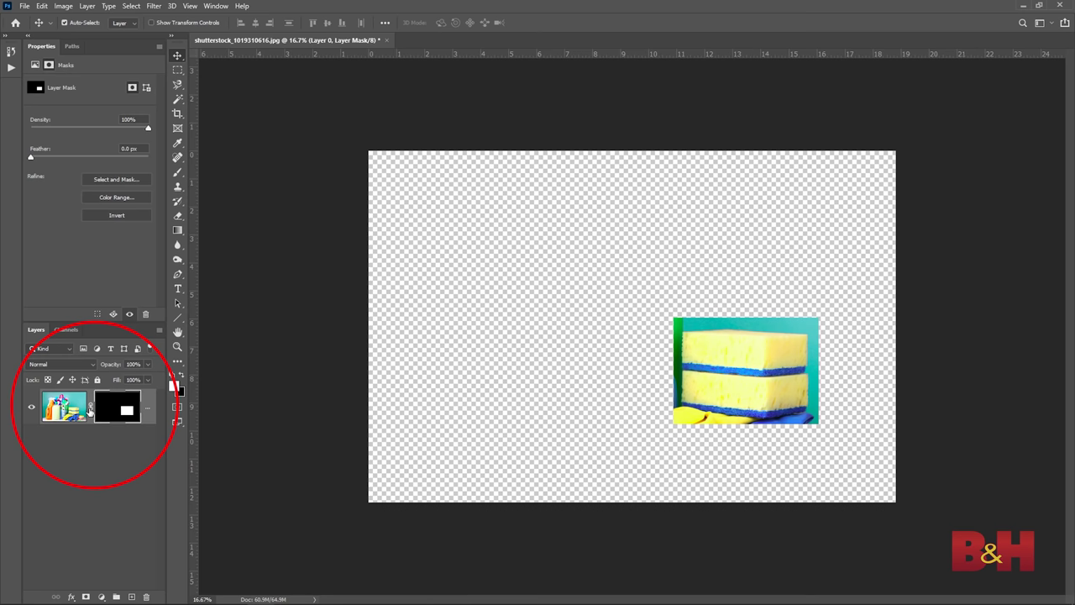
click(89, 409)
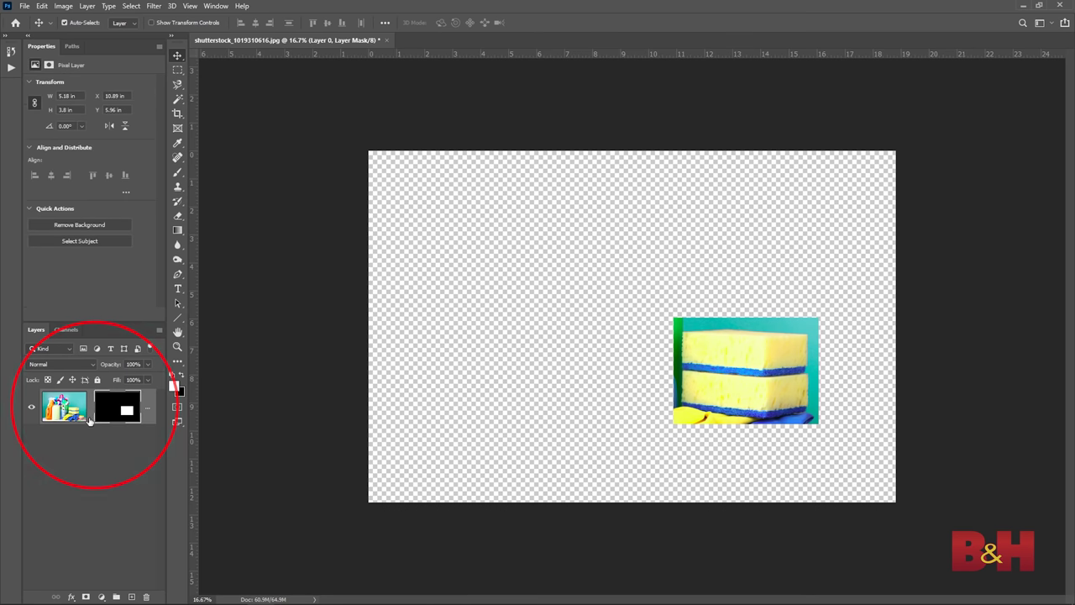
Move the image and the layer mask independently of each other, and link them again.
click(83, 415)
drag(744, 389, 696, 416)
click(118, 407)
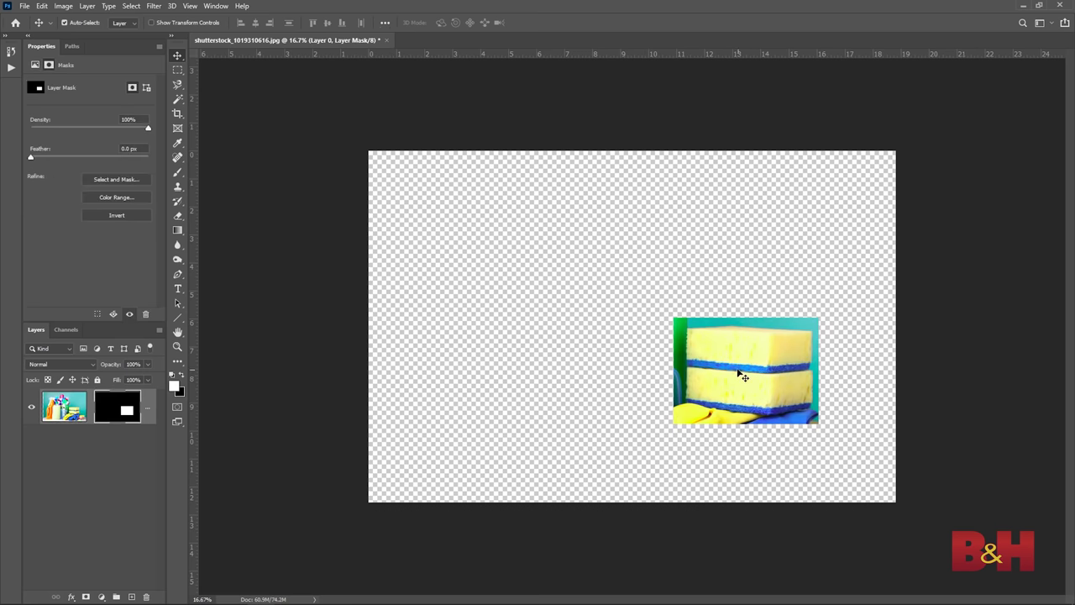
mouse_move(742, 372)
mouse_down()
mouse_move(656, 306)
mouse_move(586, 357)
mouse_move(735, 278)
mouse_move(598, 255)
mouse_move(521, 336)
mouse_move(648, 407)
mouse_move(551, 286)
mouse_move(770, 312)
mouse_move(640, 392)
mouse_move(719, 292)
mouse_move(751, 376)
mouse_move(602, 326)
mouse_move(636, 396)
mouse_move(691, 352)
mouse_up()
click(93, 407)
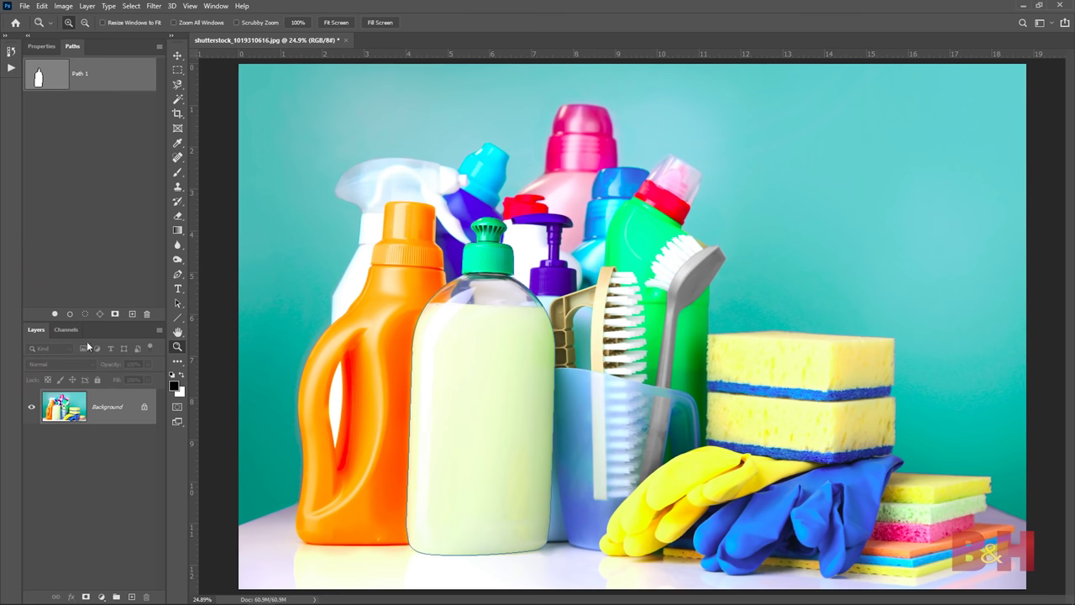
Add a Hue/Saturation adjustment layer limited to the front pale-green bottle, and shift the bottle's color.
click(101, 596)
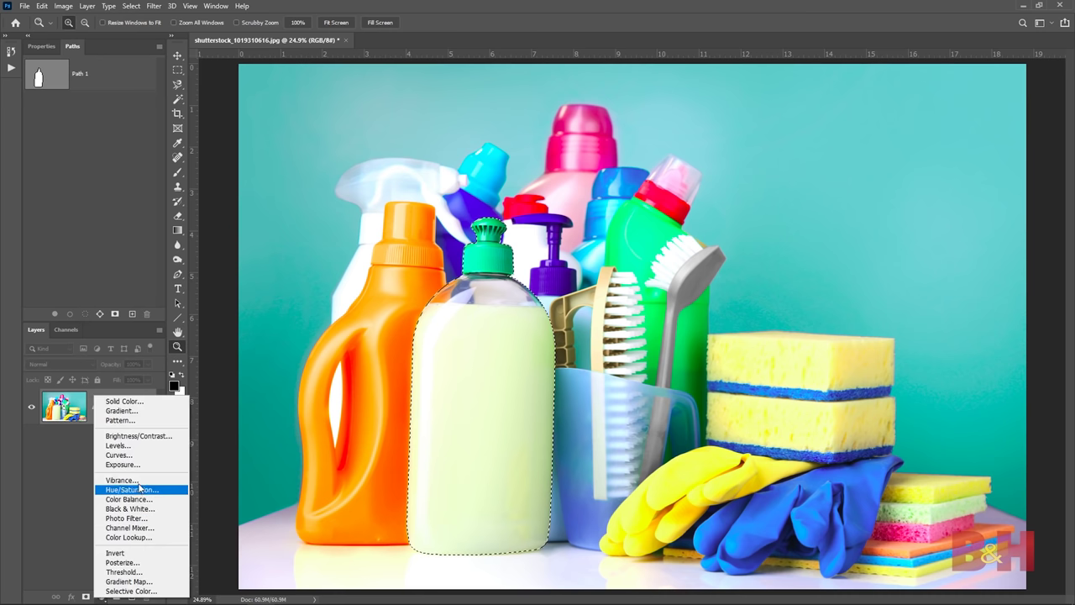
click(141, 489)
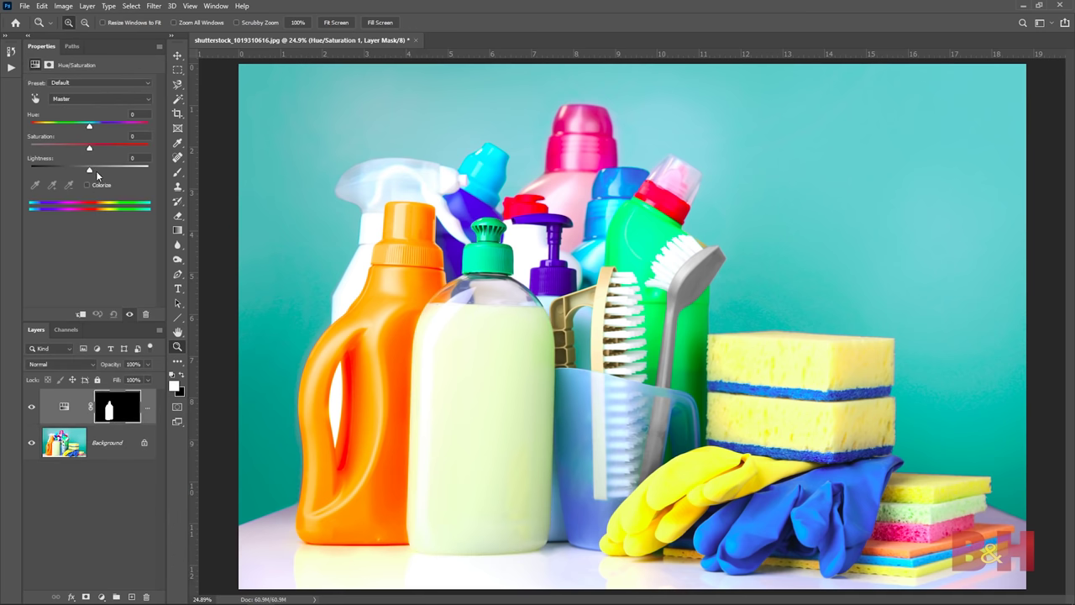
drag(92, 130, 116, 151)
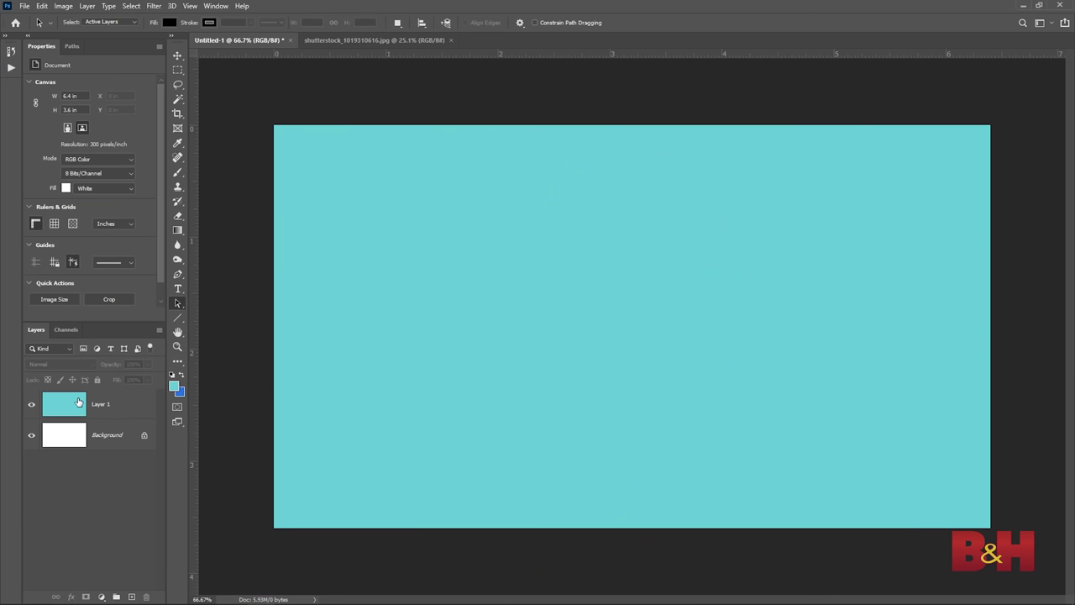
Add a white layer mask to the turquoise Layer 1 and make the mask the active editing target.
click(78, 402)
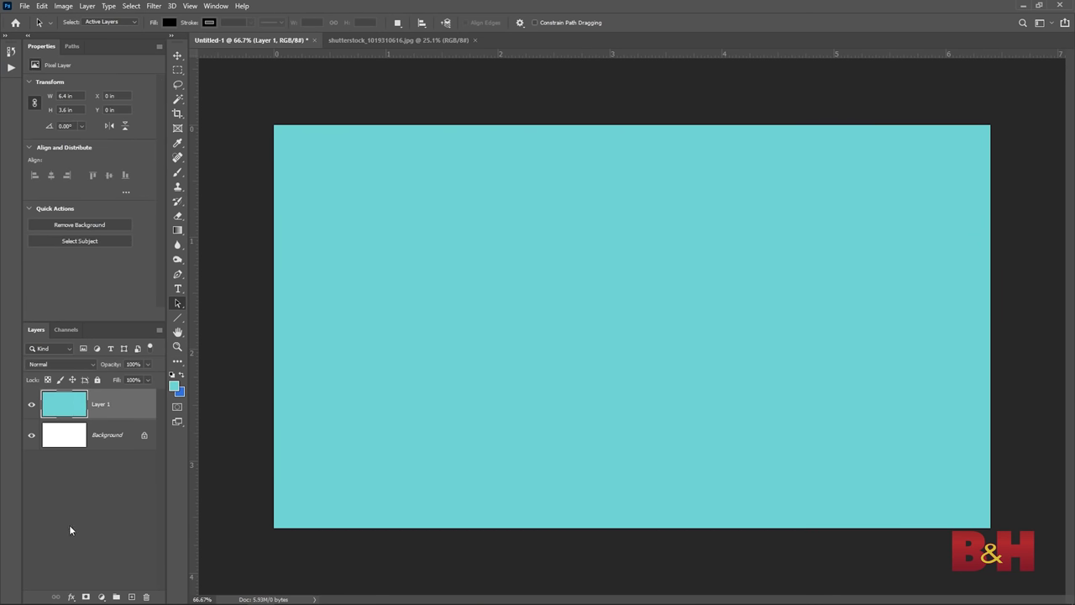
click(85, 596)
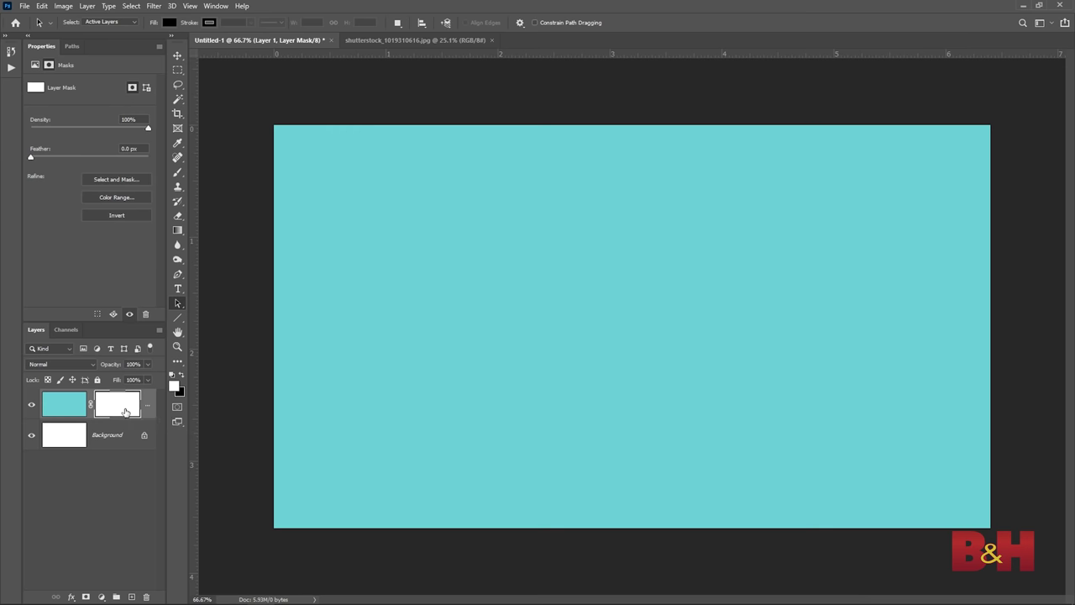
click(53, 406)
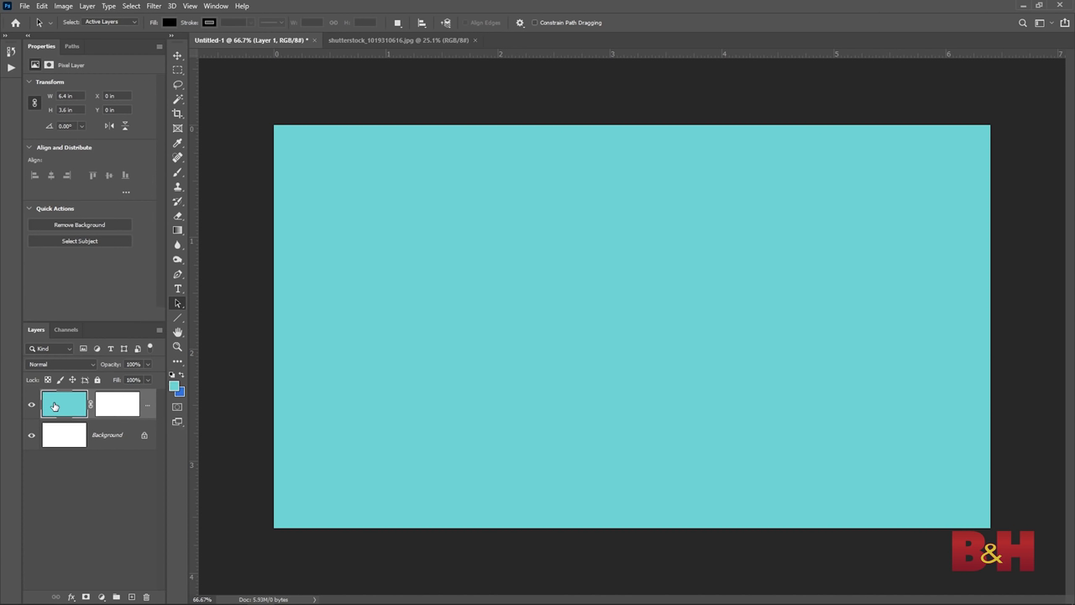
click(122, 410)
Brush a smiley face in black on Layer 1's mask, with two round eyes and a curved mouth beneath.
key(b)
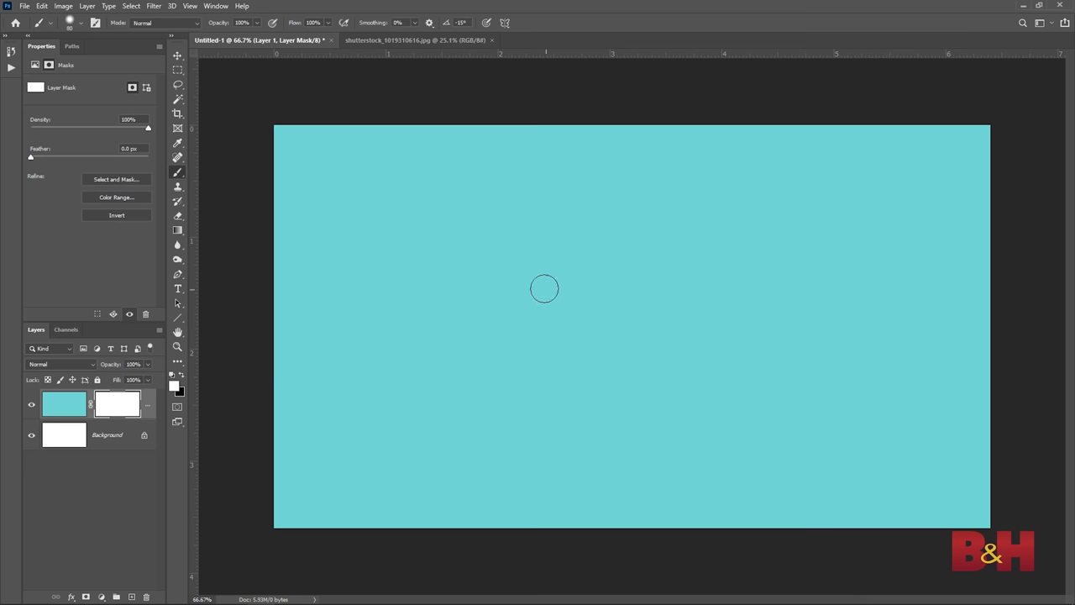
click(181, 375)
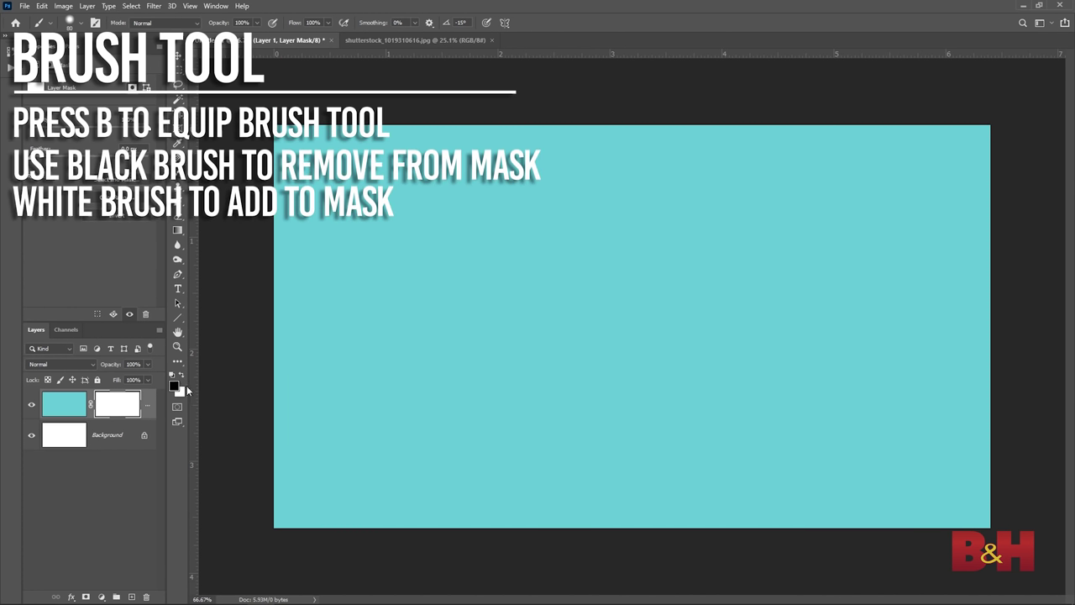
click(568, 239)
drag(661, 247, 691, 234)
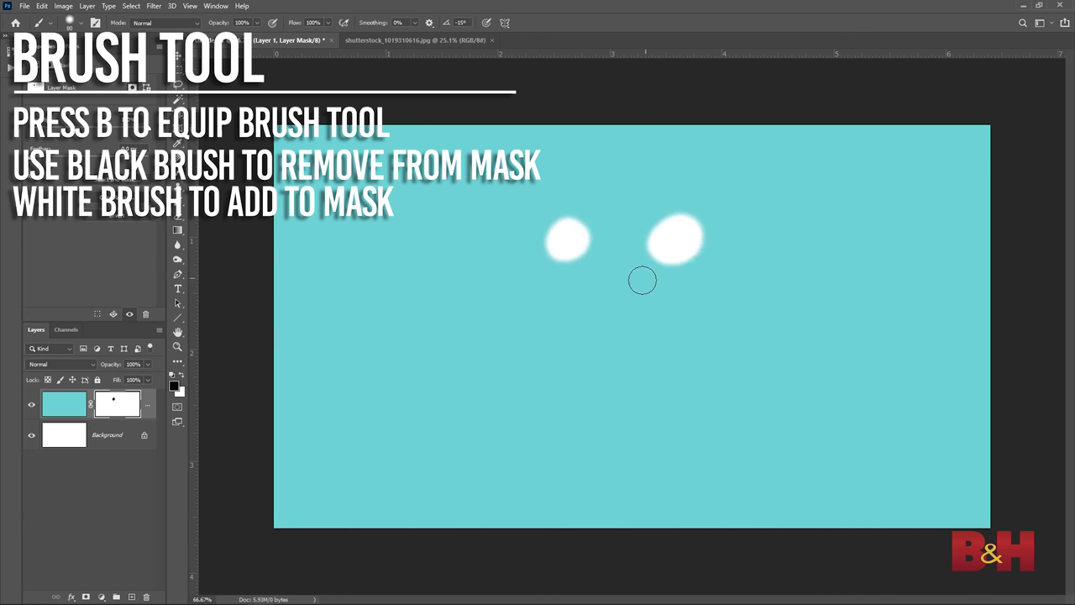
mouse_move(520, 289)
mouse_down()
mouse_move(602, 320)
mouse_move(694, 309)
mouse_move(756, 275)
mouse_up()
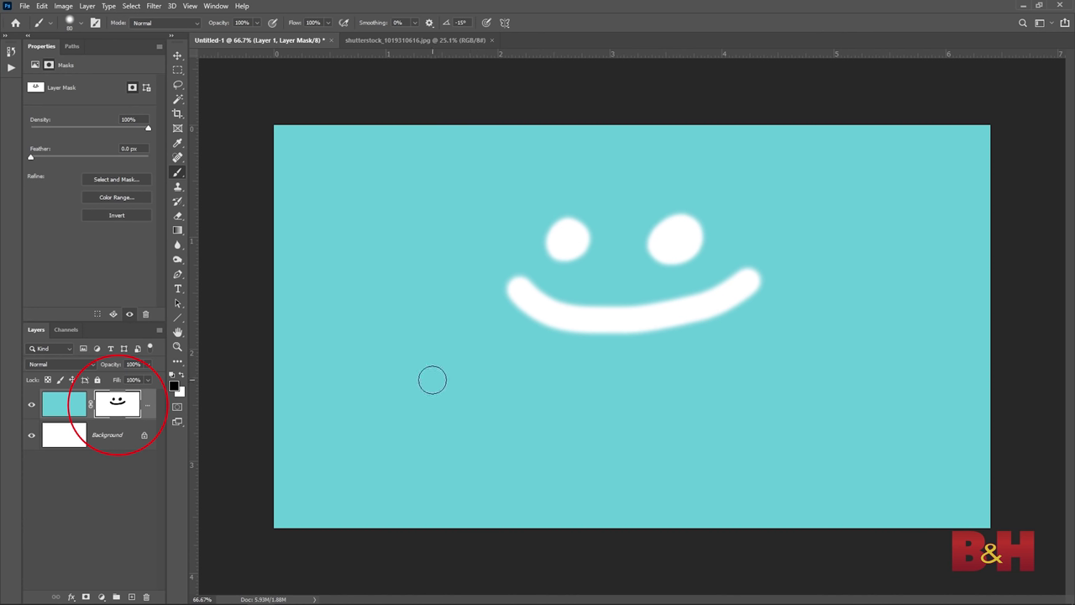
Paint white on the mask over the smiley's two eyes to bring the turquoise back.
click(181, 376)
mouse_move(580, 229)
mouse_down()
mouse_move(560, 221)
mouse_move(593, 215)
mouse_move(583, 235)
mouse_move(638, 247)
mouse_move(677, 221)
mouse_up()
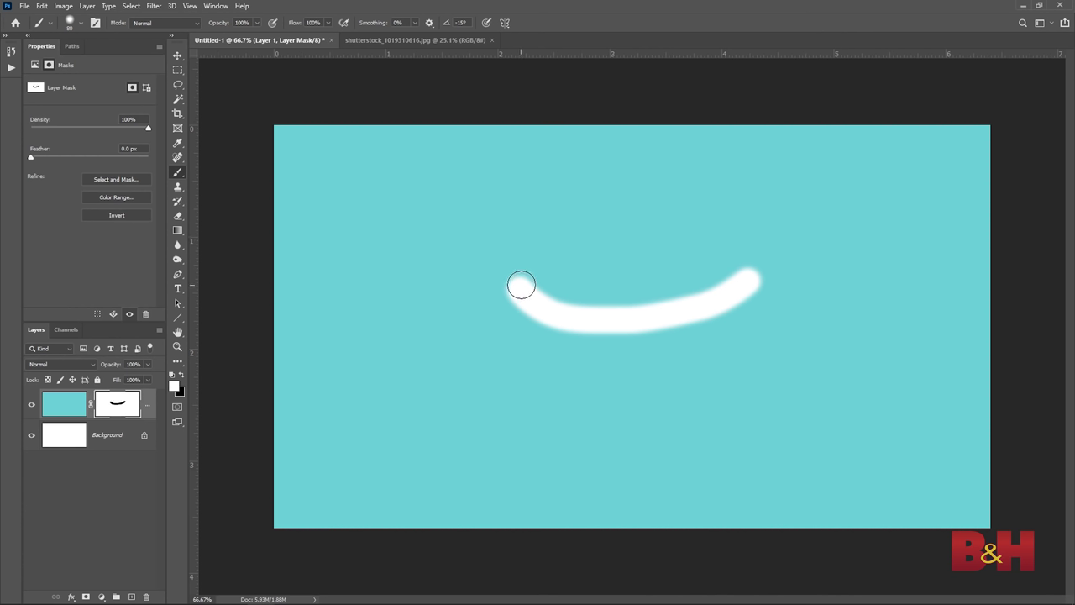
Paint out the remaining mouth in white on Layer 1's mask, and repaint the smiley's eyes and wide mouth in black.
mouse_move(521, 285)
mouse_down()
mouse_move(547, 267)
mouse_move(525, 316)
mouse_move(558, 286)
mouse_move(629, 303)
mouse_move(649, 325)
mouse_move(620, 323)
mouse_move(668, 283)
mouse_move(709, 269)
mouse_move(738, 279)
mouse_up()
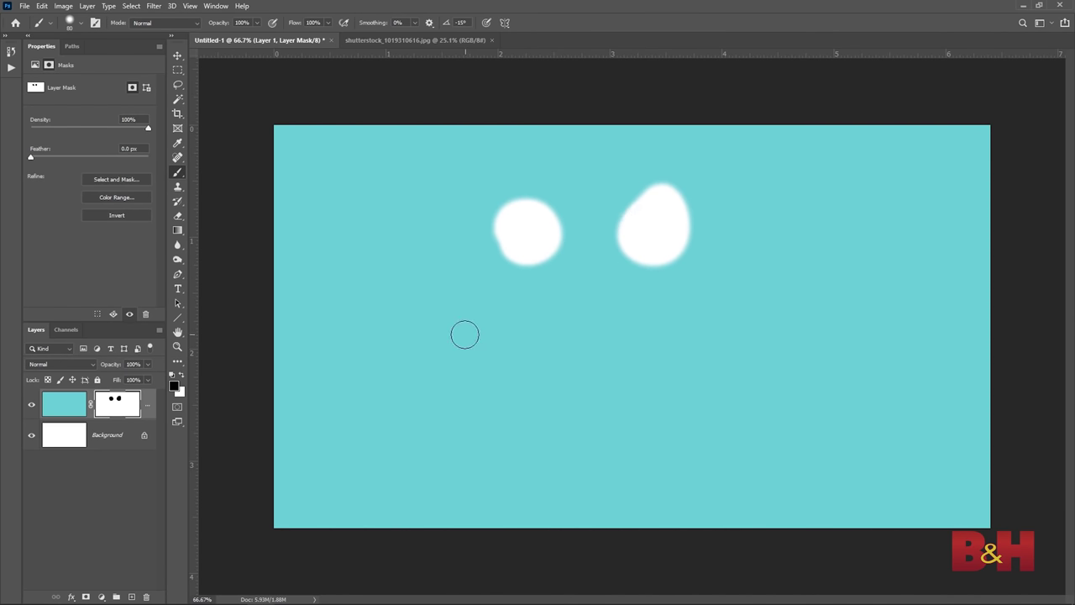
mouse_move(439, 321)
mouse_down()
mouse_move(480, 381)
mouse_move(603, 402)
mouse_move(716, 361)
mouse_move(773, 294)
mouse_up()
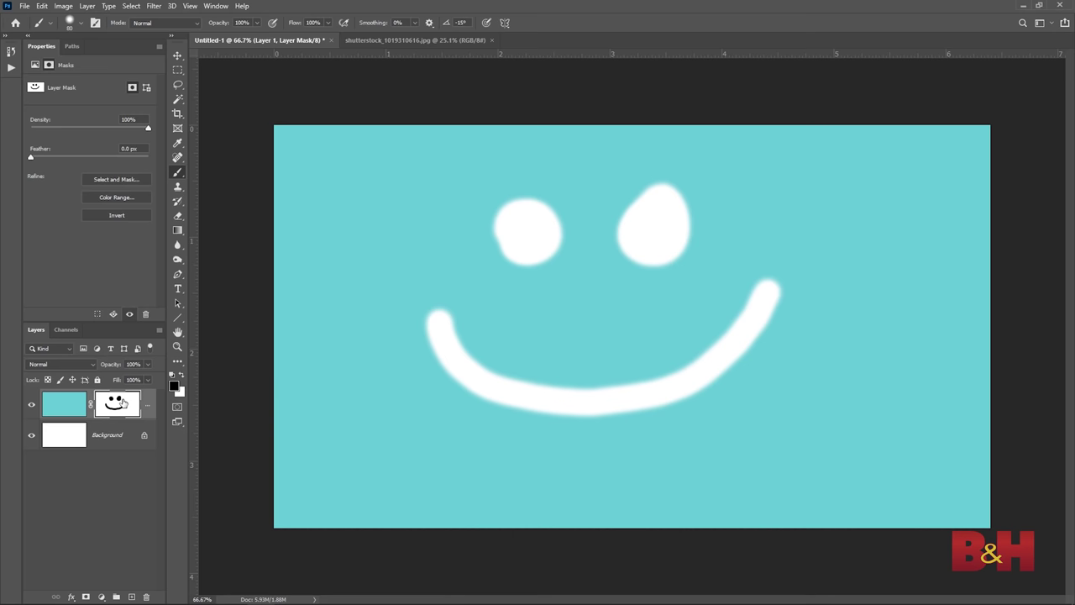
Invert Layer 1's mask back and forth to compare the smiley hidden and revealed.
key(ctrl+i)
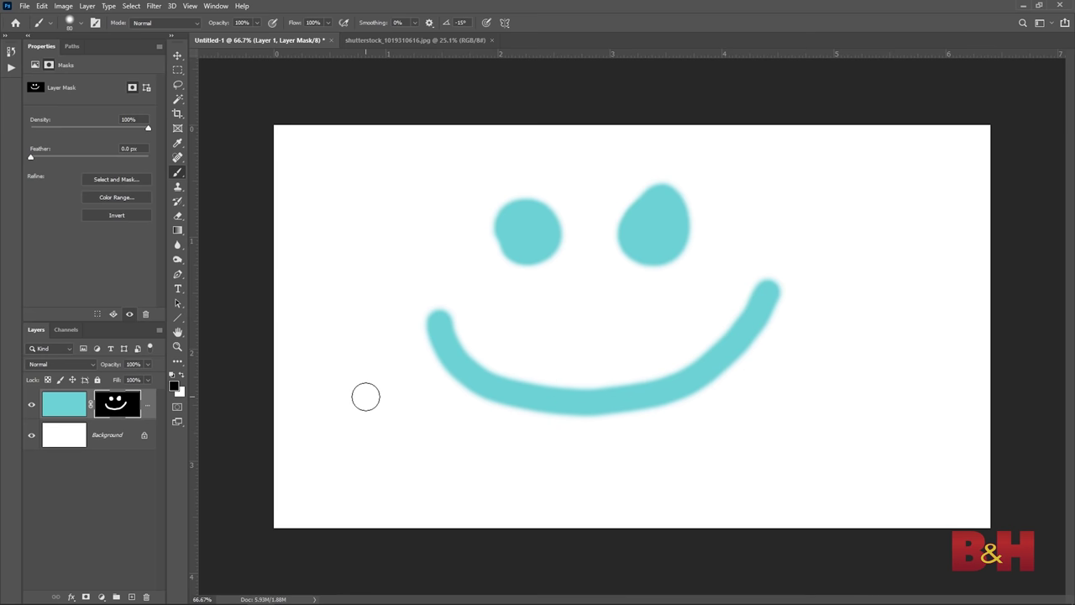
key(ctrl+i)
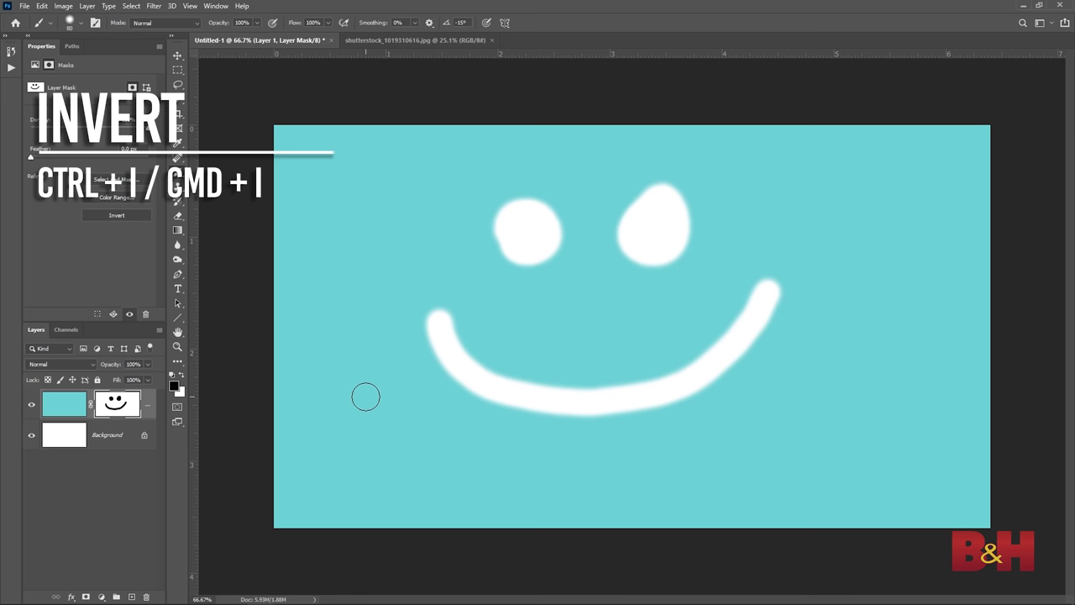
key(ctrl+i)
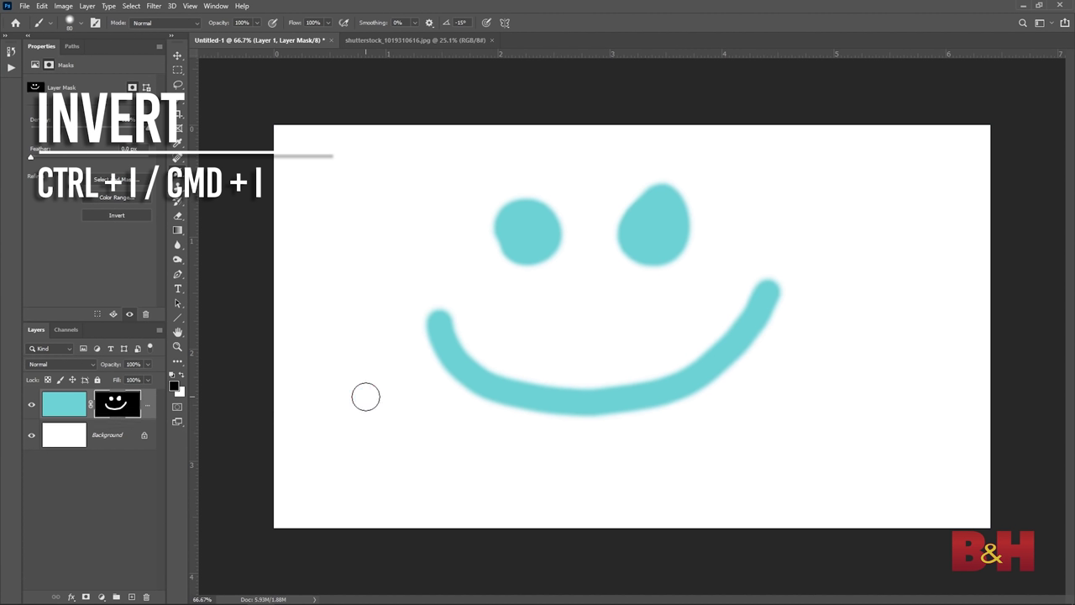
key(ctrl+i)
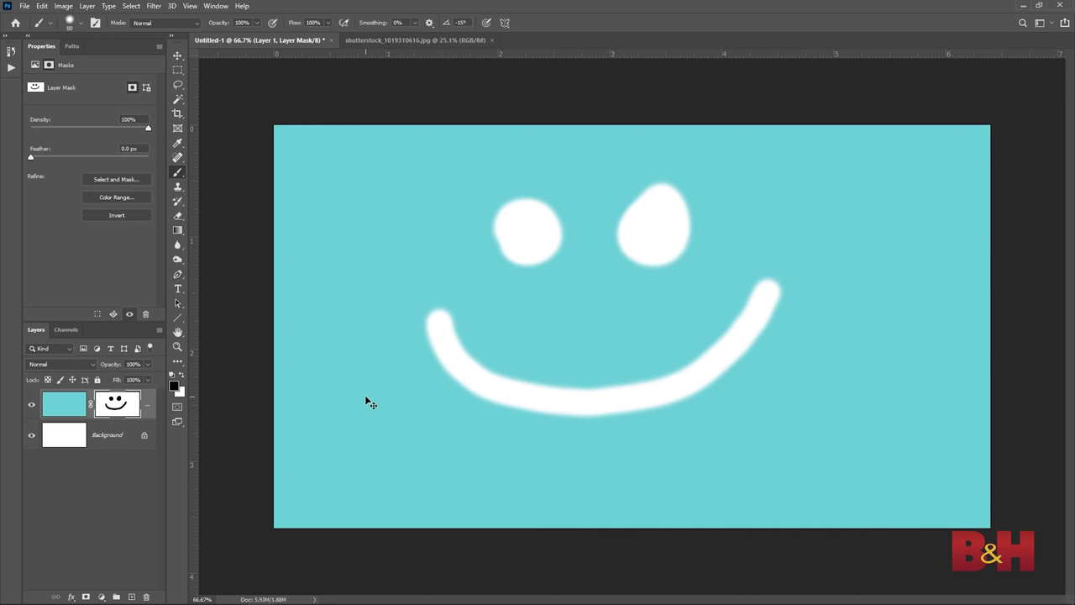
Paint a small smiley in mid gray (53% brightness) at the canvas's lower left on Layer 1's mask, and invert the mask.
click(174, 385)
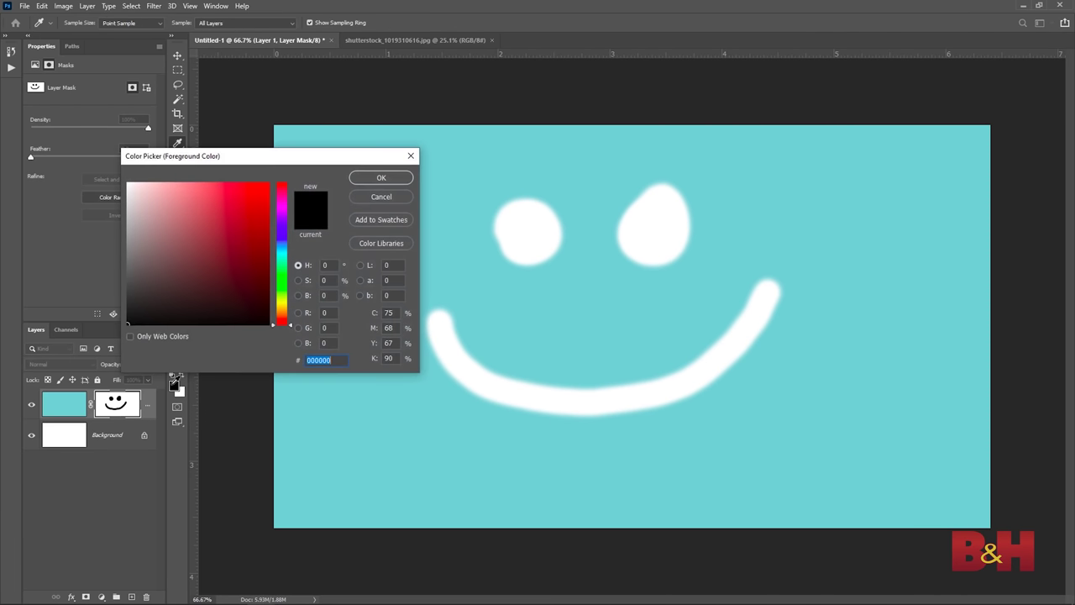
drag(132, 254, 115, 250)
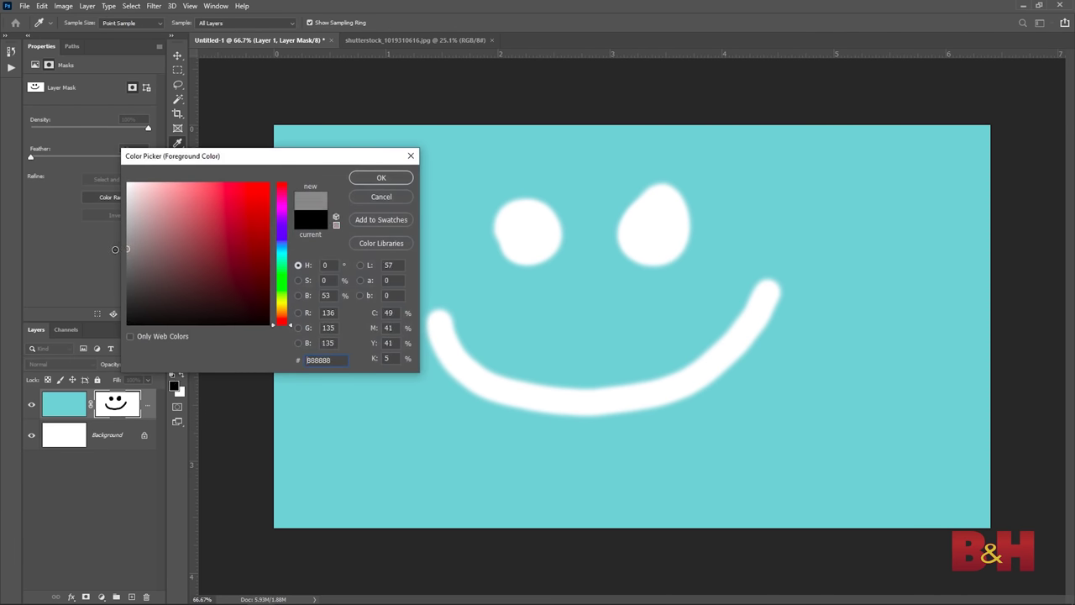
click(370, 179)
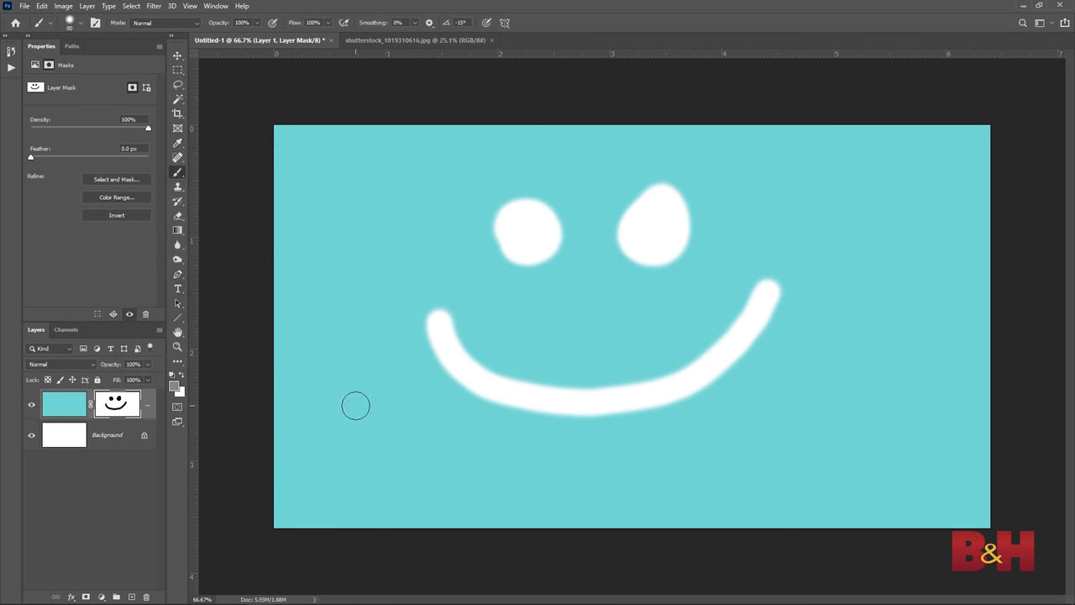
drag(359, 421, 351, 420)
mouse_move(418, 415)
mouse_down()
mouse_move(432, 432)
mouse_move(421, 420)
mouse_up()
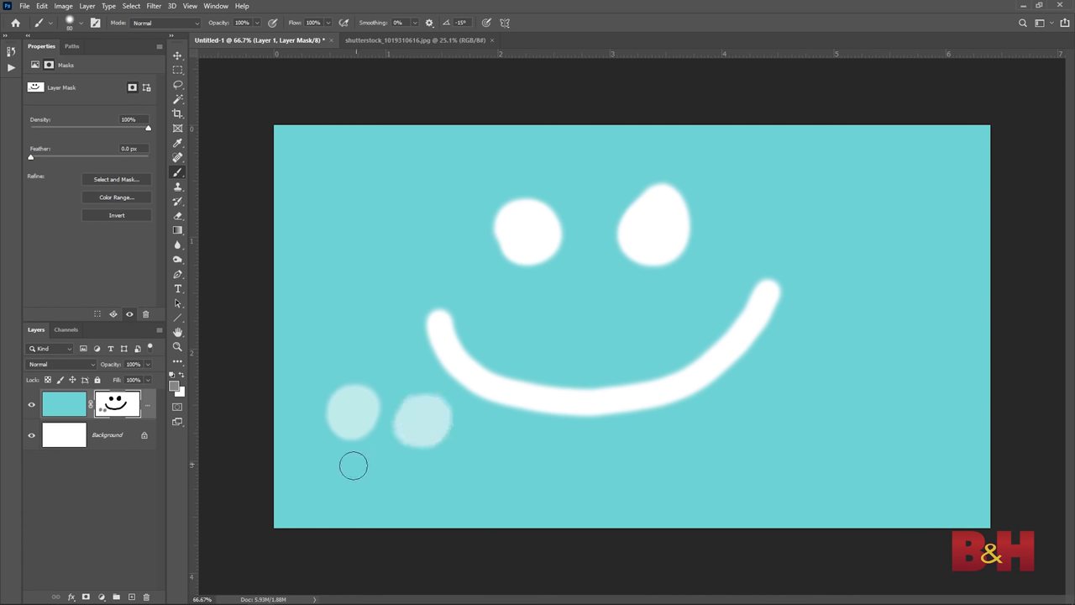
mouse_move(305, 467)
mouse_down()
mouse_move(322, 488)
mouse_move(380, 505)
mouse_move(487, 494)
mouse_move(521, 472)
mouse_up()
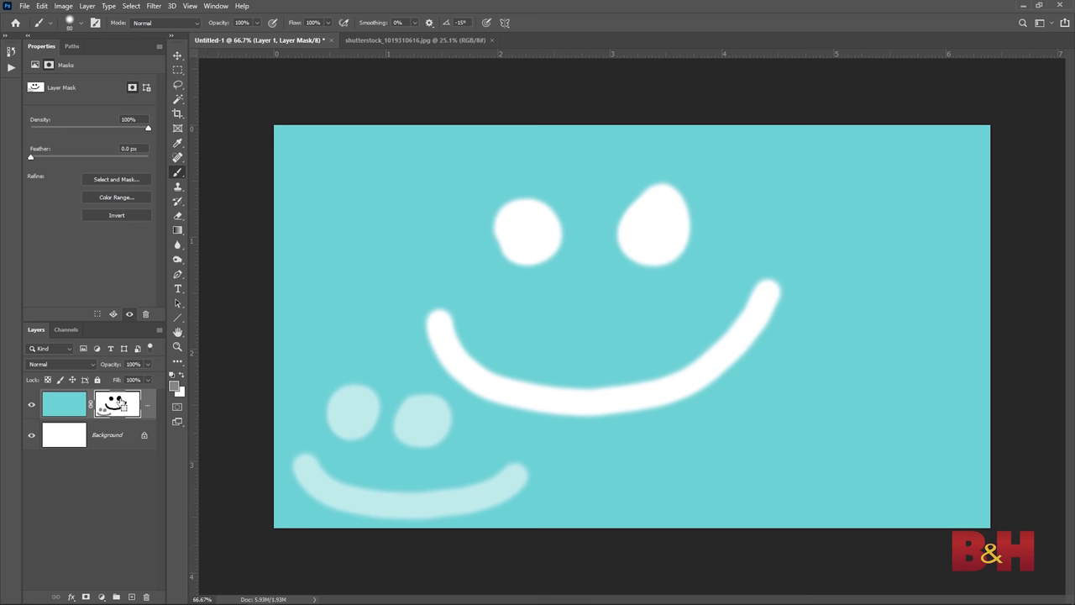
key(ctrl+i)
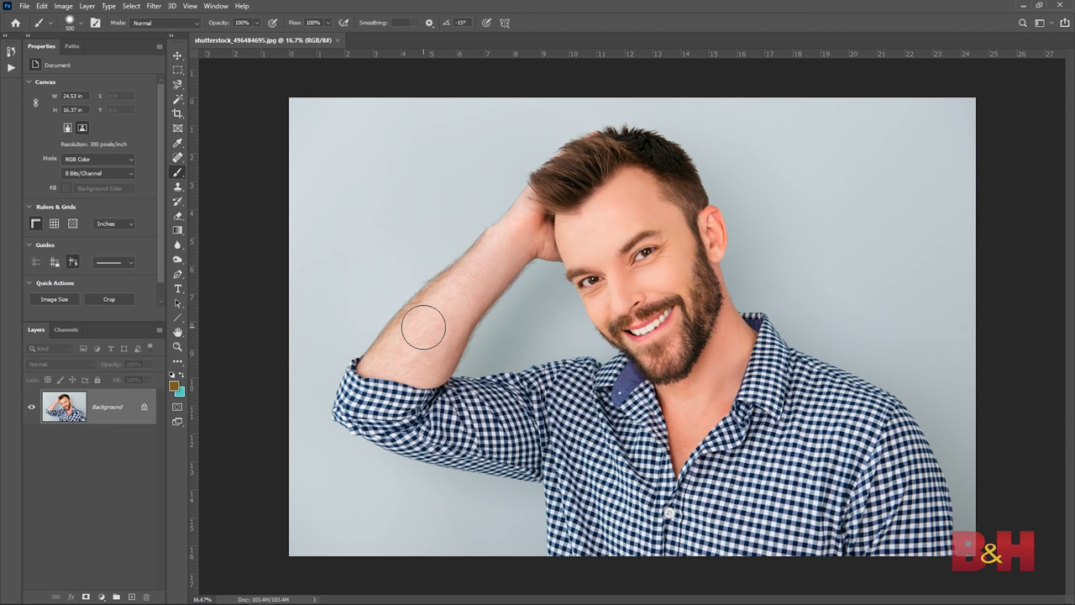
Add a Hue/Saturation adjustment layer with hue +133 above the man's portrait, and invert its mask to black.
click(101, 597)
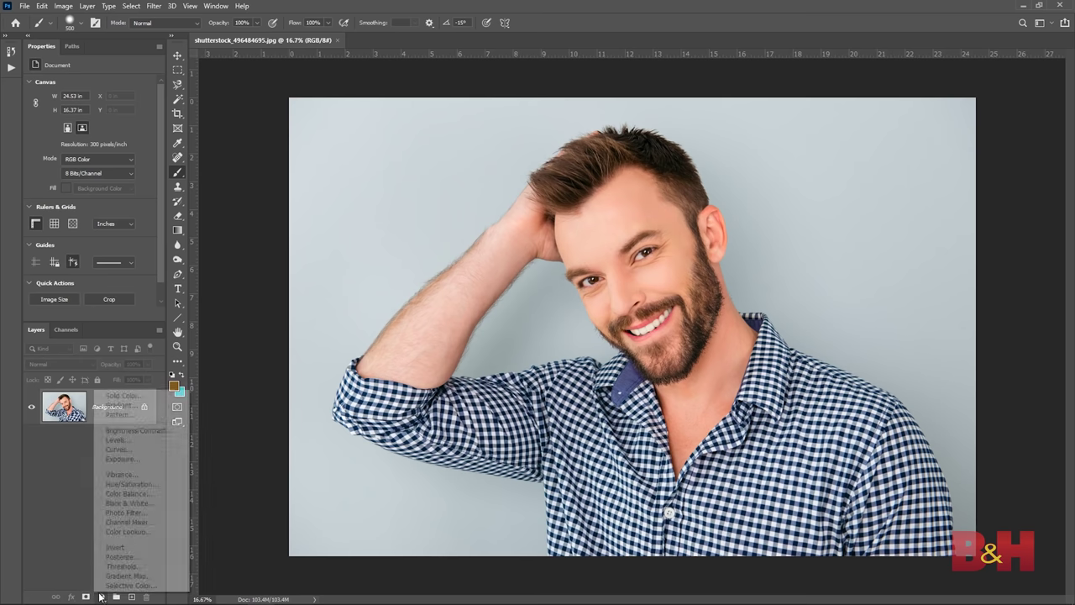
click(132, 484)
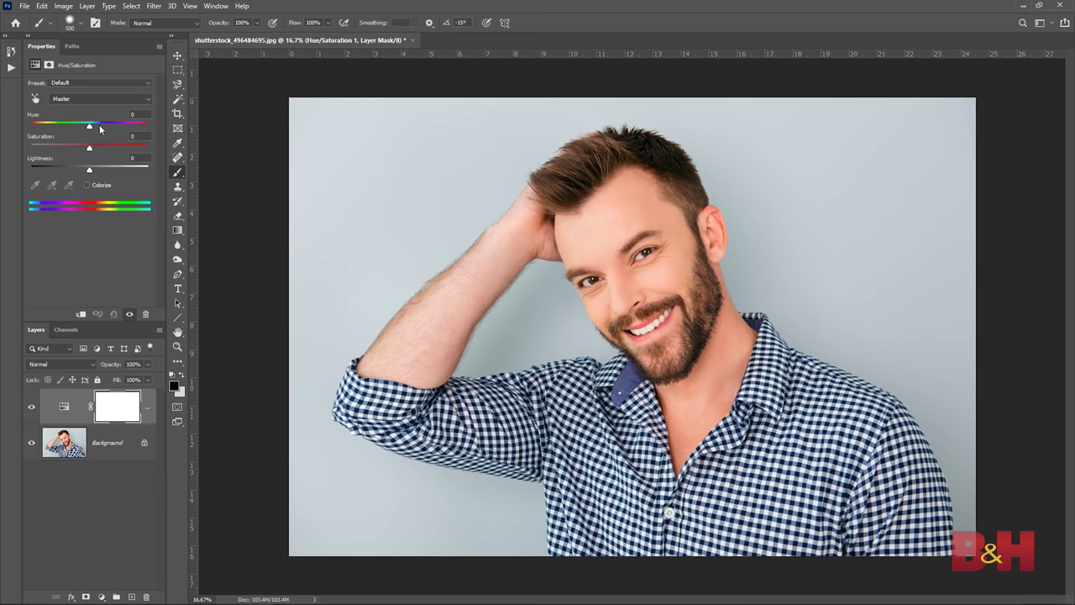
drag(99, 125, 137, 131)
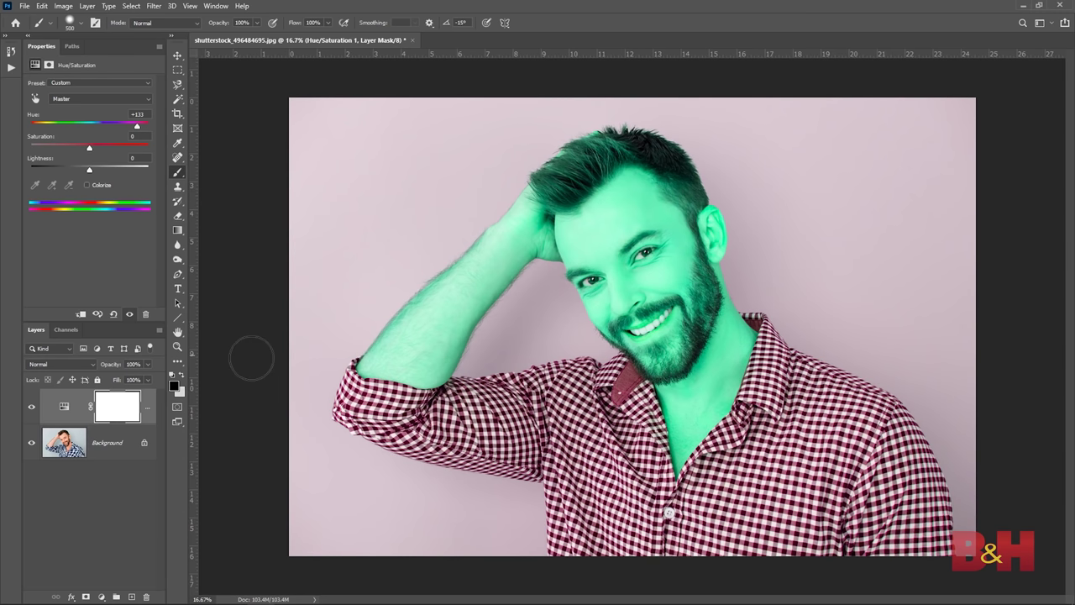
click(118, 406)
key(ctrl+i)
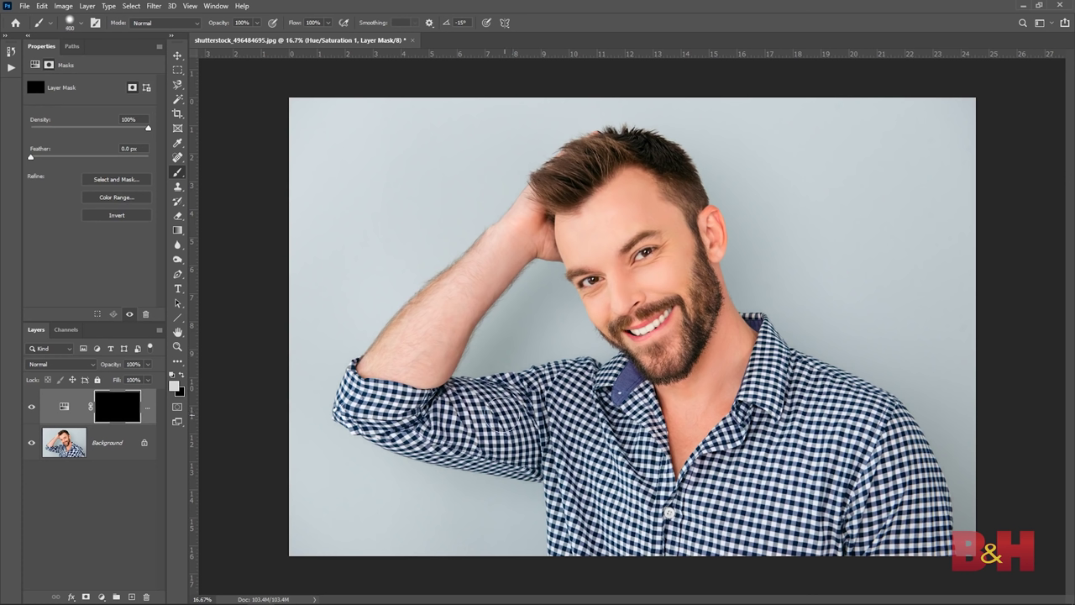
Brush with the light foreground color on the Hue/Saturation mask over the rolled-up sleeve and the body of the checked shirt.
key(bracketleft)
key(bracketleft)
key(bracketleft)
key(bracketleft)
mouse_move(503, 413)
mouse_down()
mouse_move(381, 411)
mouse_move(495, 411)
mouse_move(571, 390)
mouse_move(613, 440)
mouse_move(533, 463)
mouse_move(522, 427)
mouse_move(503, 457)
mouse_move(523, 466)
mouse_move(373, 395)
mouse_up()
key(bracketright)
key(bracketright)
key(bracketright)
mouse_move(561, 504)
mouse_down()
mouse_move(573, 553)
mouse_move(622, 491)
mouse_move(797, 526)
mouse_up()
mouse_move(900, 557)
mouse_down()
mouse_move(891, 517)
mouse_move(902, 450)
mouse_move(929, 542)
mouse_move(810, 445)
mouse_move(705, 471)
mouse_move(741, 455)
mouse_move(659, 467)
mouse_up()
Refine the Hue/Saturation mask with a smaller brush along the shirt's upper edges, shoulder and elbow.
key(bracketleft)
key(bracketleft)
key(bracketleft)
key(bracketleft)
drag(436, 382, 596, 370)
mouse_move(769, 336)
mouse_down()
mouse_move(790, 391)
mouse_move(840, 387)
mouse_up()
key(x)
key(x)
drag(351, 393, 336, 406)
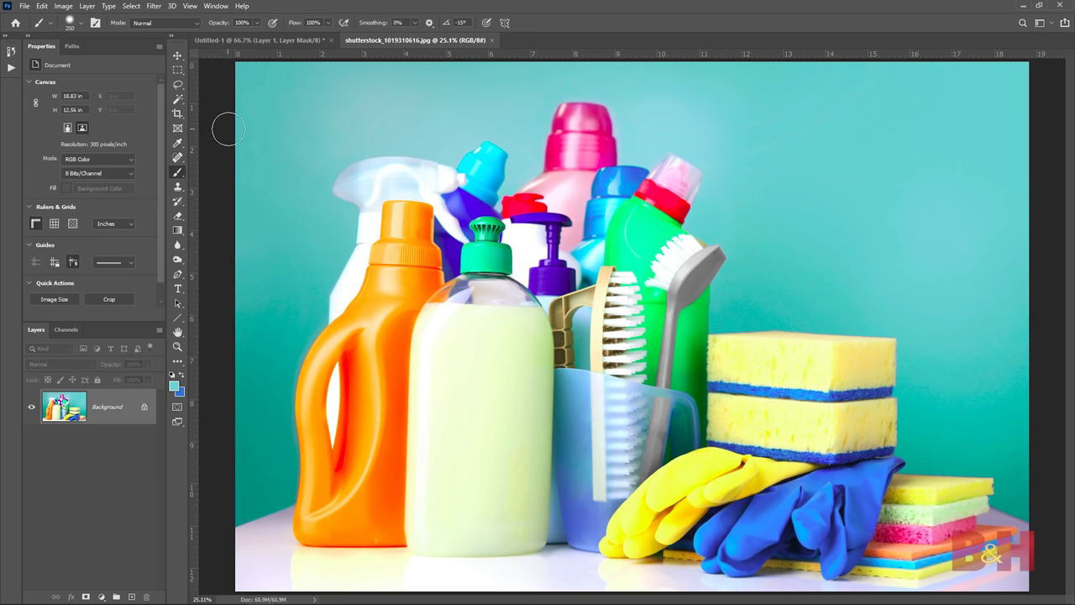
Select the two stacked yellow sponges freehand with the Lasso tool in shutterstock_1019310616.jpg, and add a layer mask from the selection.
key(l)
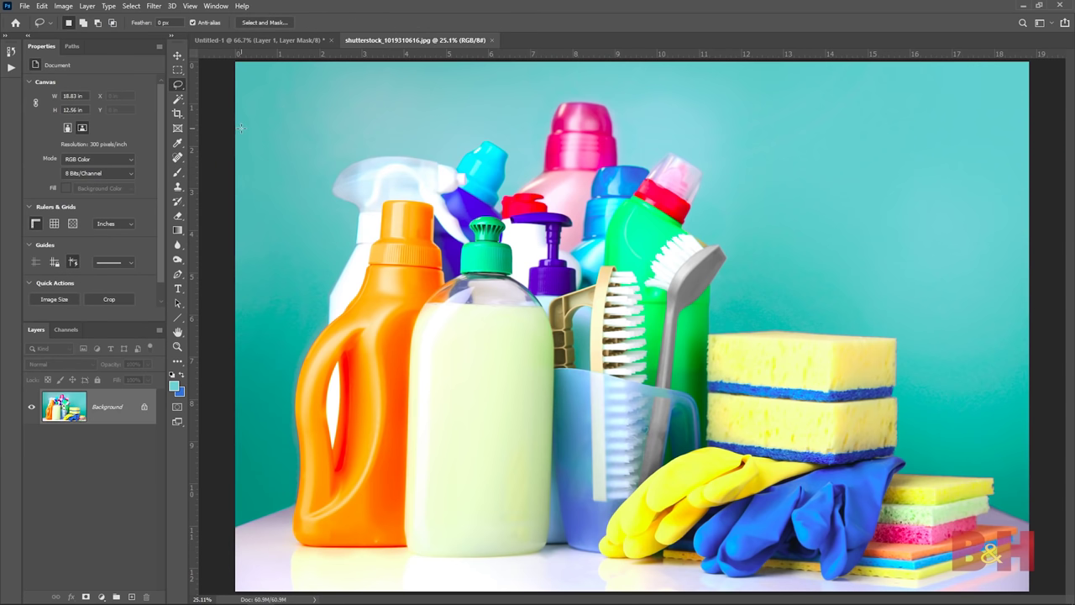
right_click(177, 85)
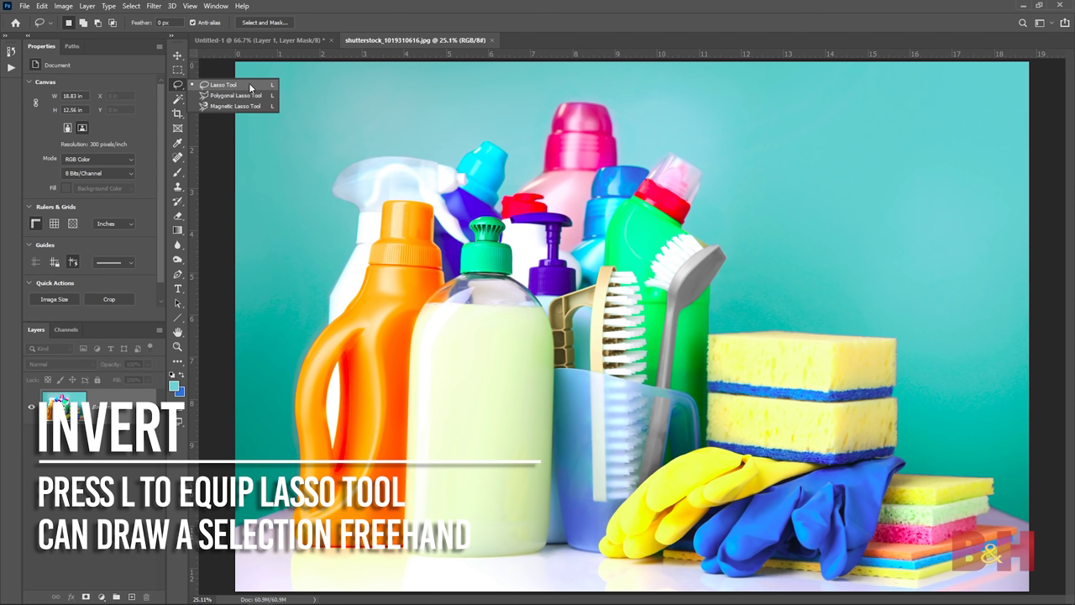
click(249, 88)
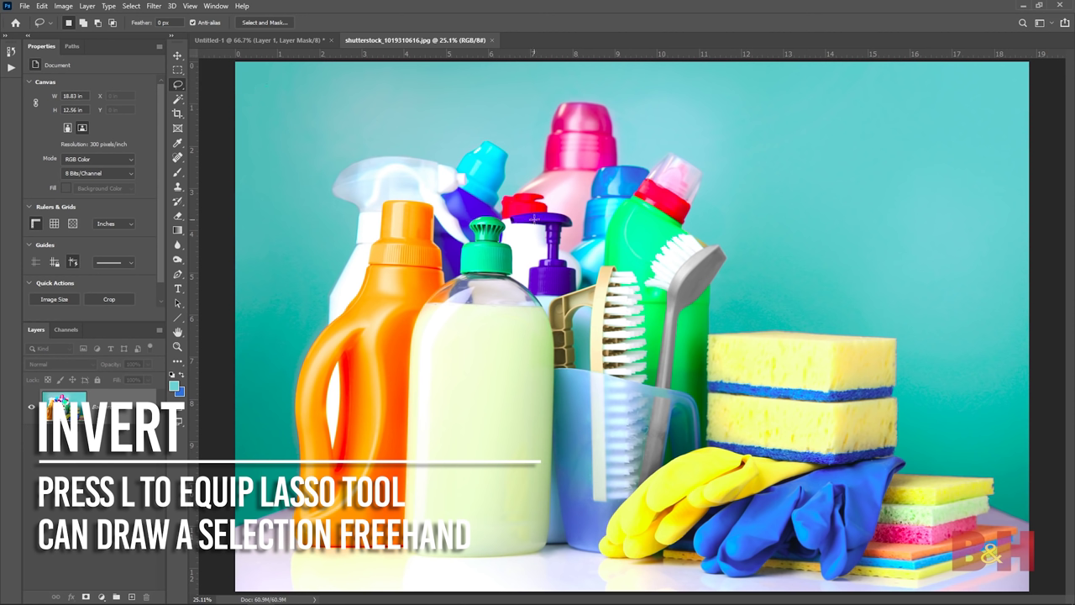
mouse_move(708, 331)
mouse_down()
mouse_move(889, 333)
mouse_move(901, 344)
mouse_move(899, 457)
mouse_move(813, 468)
mouse_move(697, 440)
mouse_move(705, 330)
mouse_up()
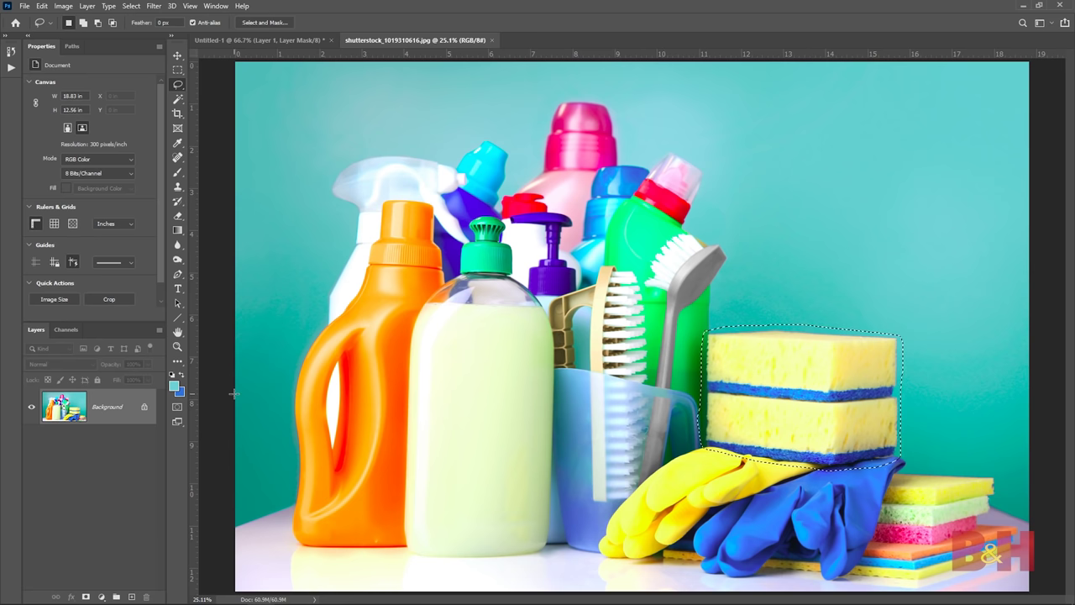
click(85, 596)
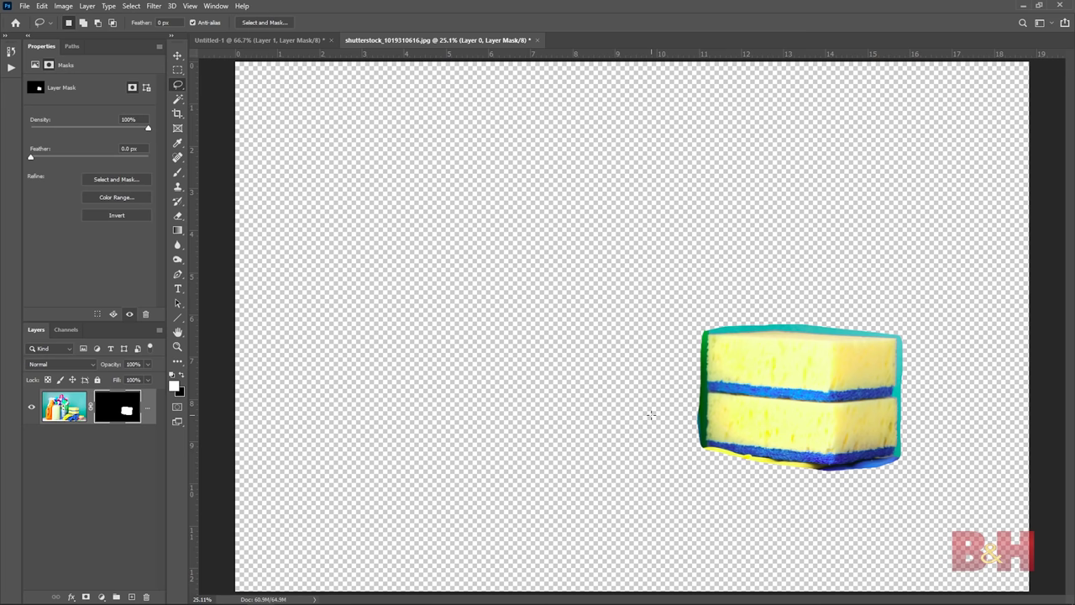
Move the masked sponges toward the canvas's upper left, and undo the move.
key(v)
mouse_move(765, 384)
mouse_down()
mouse_move(704, 344)
mouse_move(501, 304)
mouse_move(531, 272)
mouse_move(542, 344)
mouse_move(629, 365)
mouse_move(557, 307)
mouse_move(558, 281)
mouse_move(691, 225)
mouse_move(628, 262)
mouse_move(594, 231)
mouse_move(571, 235)
mouse_up()
key(ctrl+z)
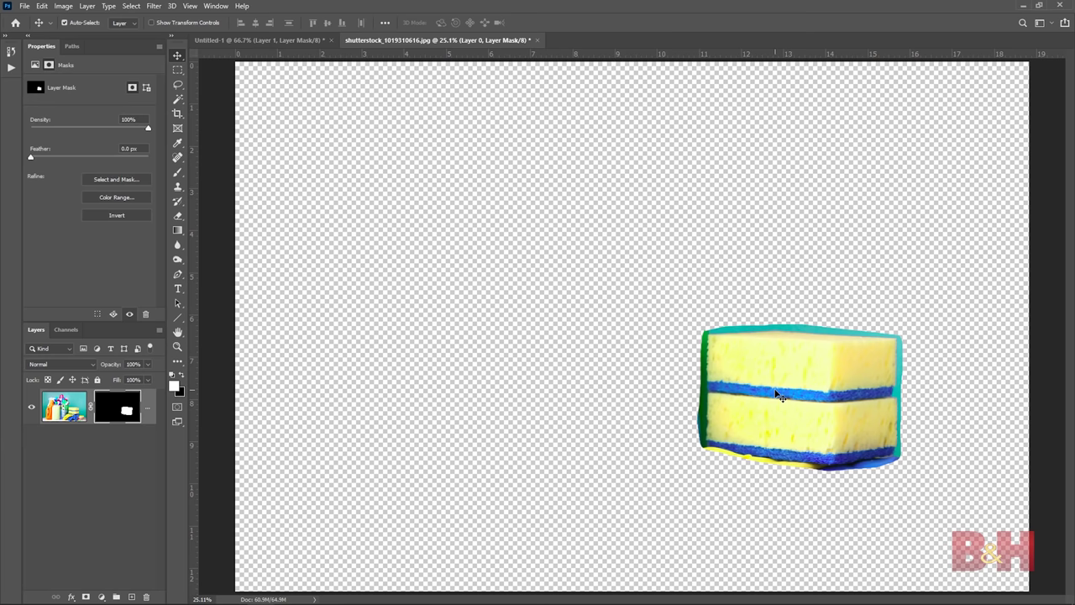
Paint black on the layer mask with a 90 px brush to remove the fringe around the sponges, and touch up their left edge in white.
key(z)
click(840, 370)
click(852, 370)
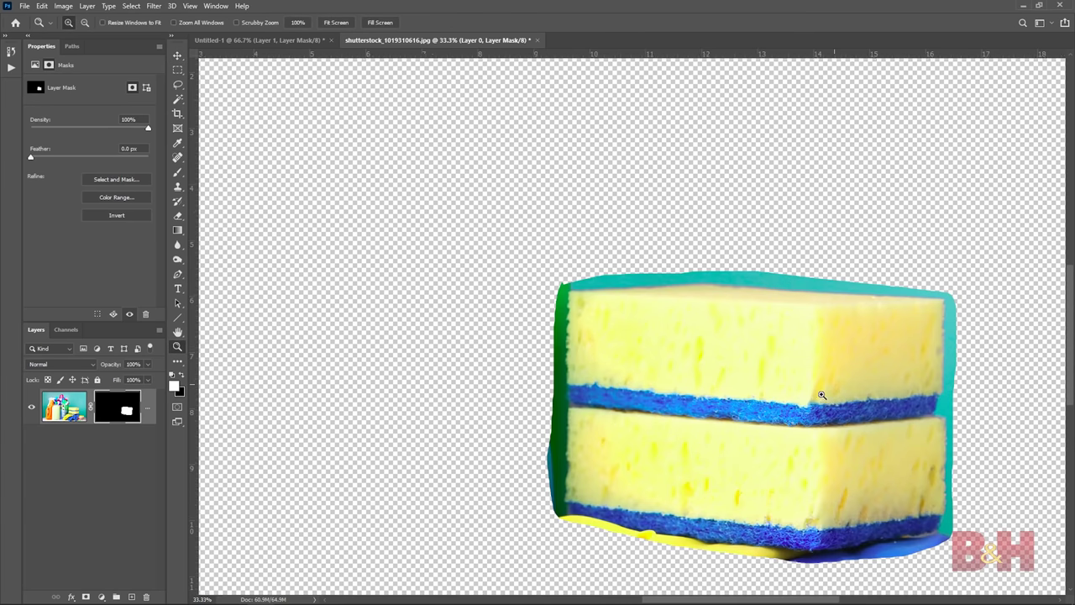
click(806, 386)
drag(780, 403, 660, 334)
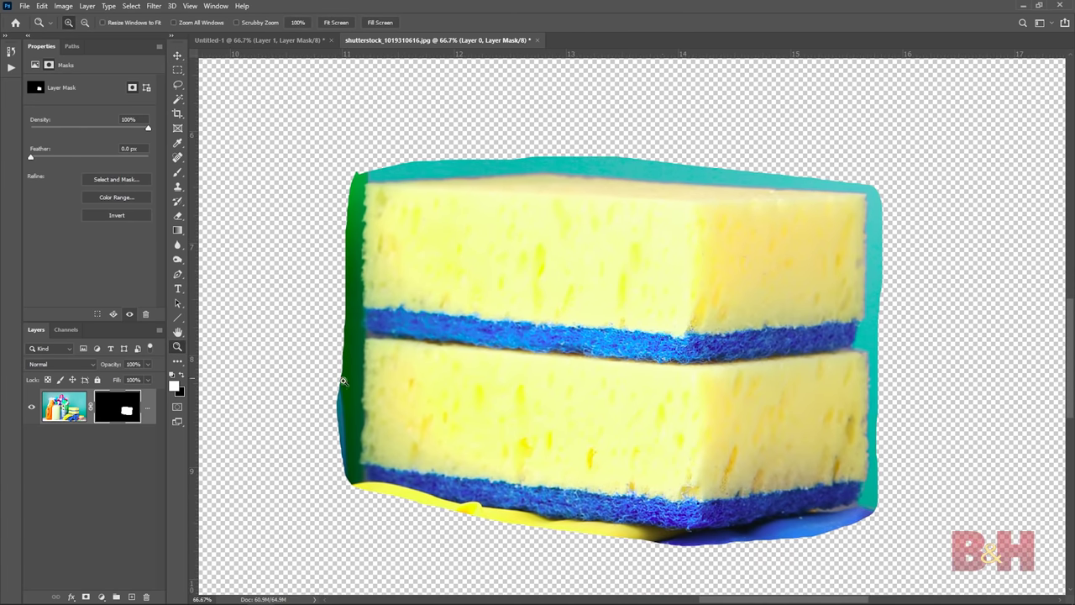
key(b)
key(bracketleft)
key(bracketleft)
key(bracketleft)
key(bracketleft)
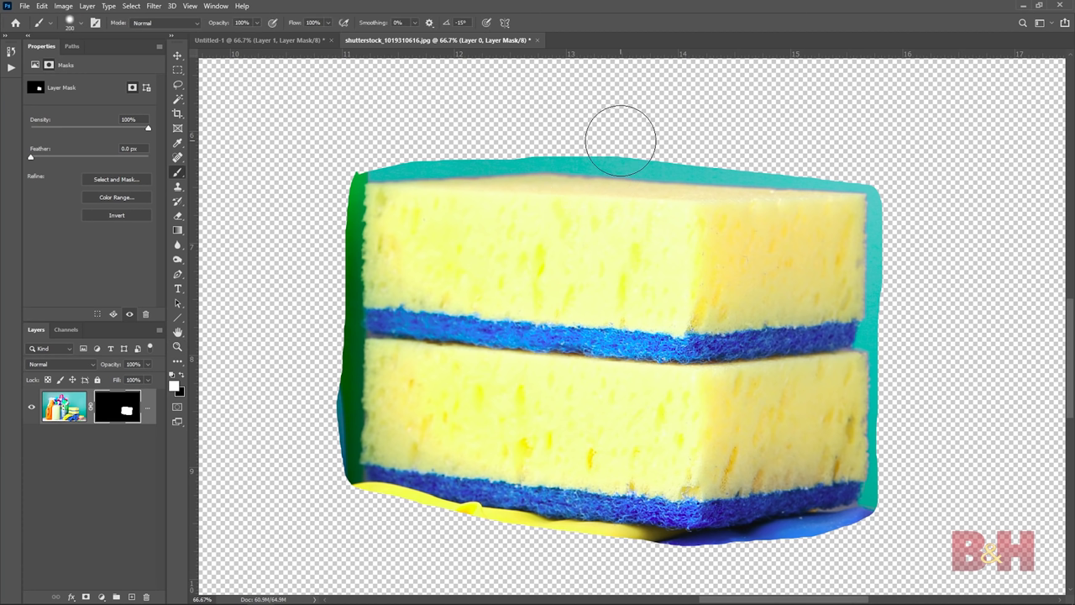
key(x)
key(bracketleft)
key(bracketleft)
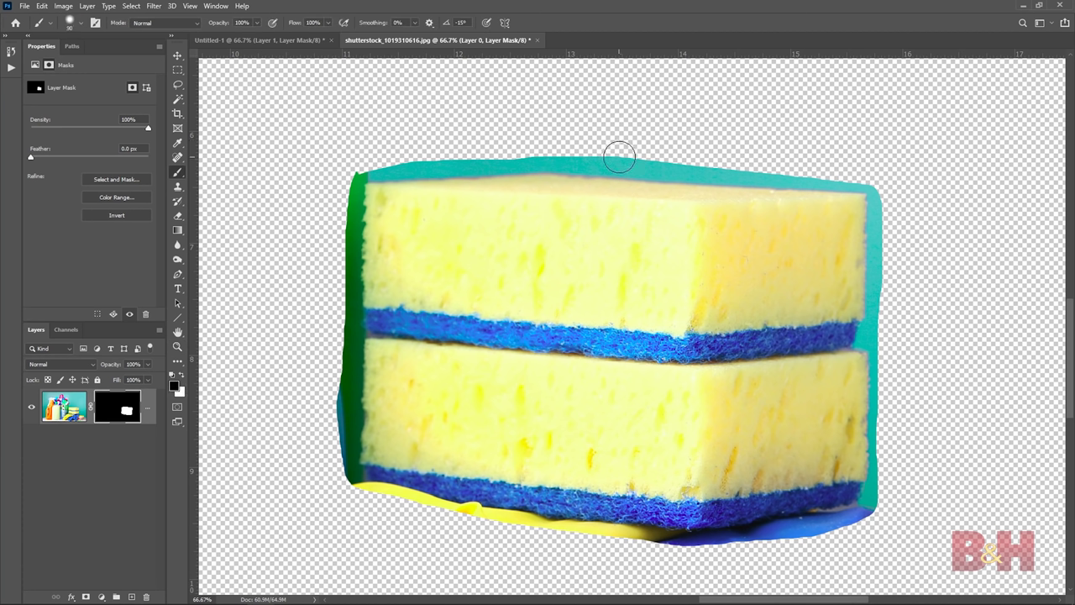
mouse_move(637, 162)
mouse_down()
mouse_move(567, 149)
mouse_move(353, 173)
mouse_move(331, 240)
mouse_move(331, 395)
mouse_move(353, 497)
mouse_move(533, 532)
mouse_move(716, 548)
mouse_move(872, 514)
mouse_move(885, 471)
mouse_move(886, 376)
mouse_move(872, 338)
mouse_move(879, 208)
mouse_move(828, 173)
mouse_move(675, 163)
mouse_move(715, 154)
mouse_move(701, 166)
mouse_move(595, 154)
mouse_move(643, 161)
mouse_move(331, 177)
mouse_move(336, 276)
mouse_move(352, 218)
mouse_move(331, 372)
mouse_up()
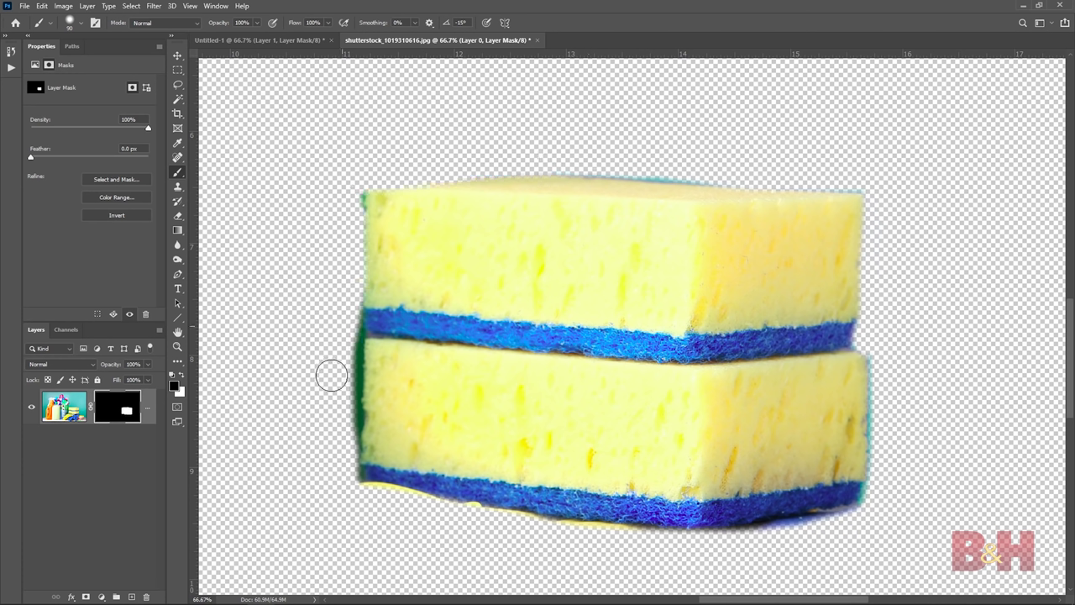
key(x)
mouse_move(377, 221)
mouse_down()
mouse_move(371, 297)
mouse_move(371, 219)
mouse_move(375, 263)
mouse_move(348, 205)
mouse_move(342, 284)
mouse_move(341, 215)
mouse_move(341, 300)
mouse_up()
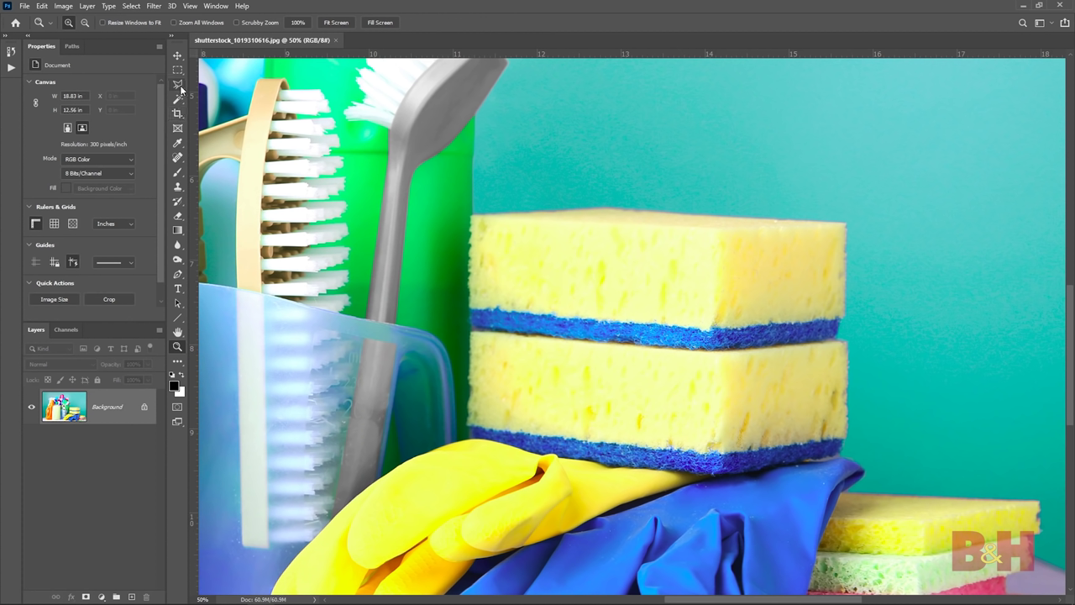
Trace the two stacked sponges in the unmasked photo with the Polygonal Lasso tool, and add a layer mask from the selection.
click(177, 84)
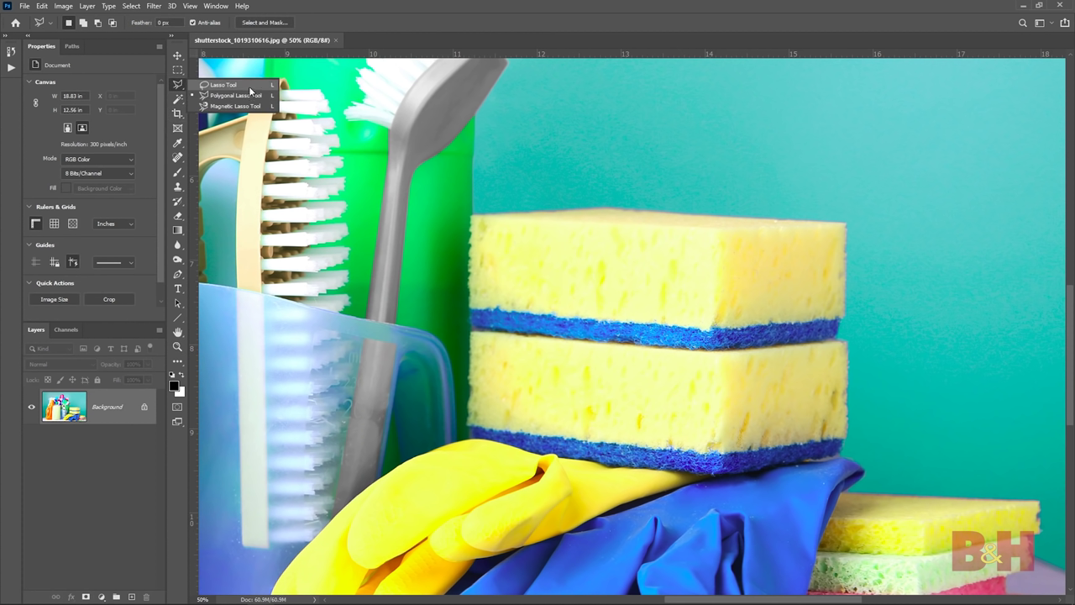
click(256, 96)
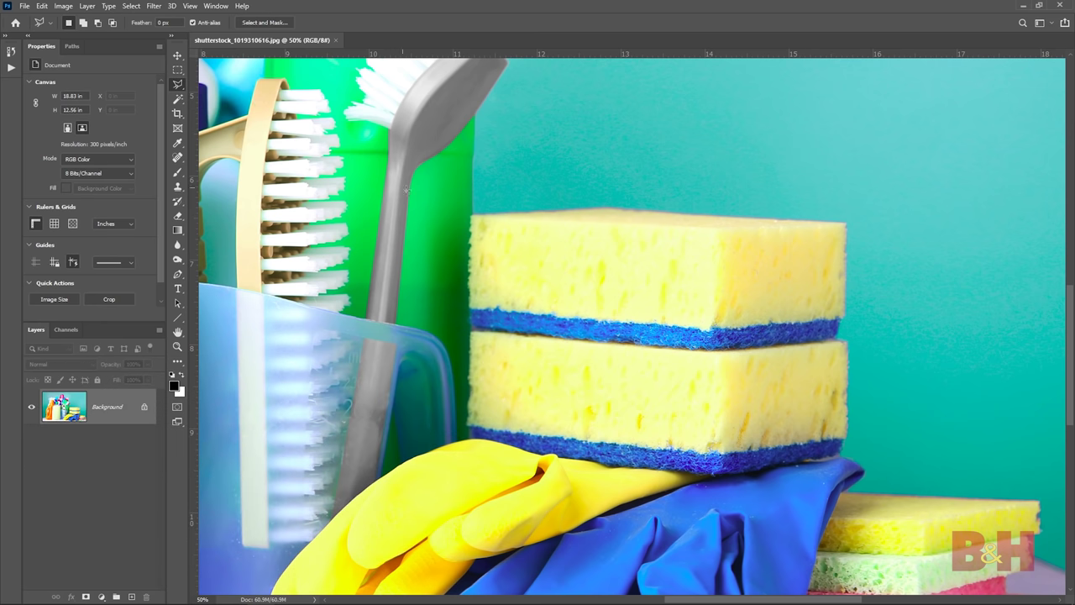
click(472, 214)
click(604, 206)
click(848, 225)
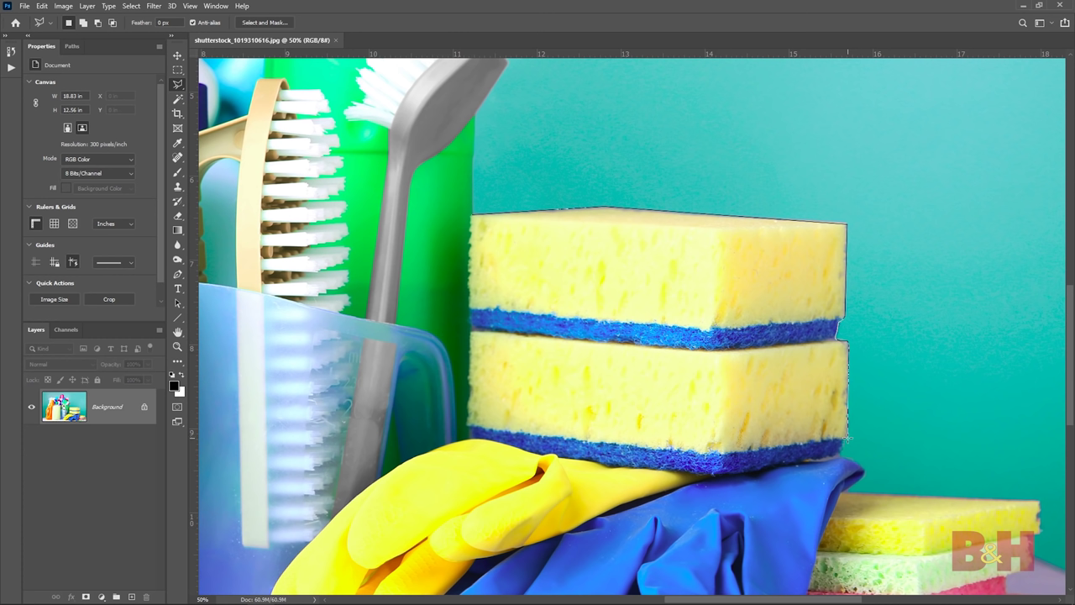
mouse_move(842, 453)
mouse_down()
mouse_move(721, 473)
mouse_move(615, 464)
mouse_up()
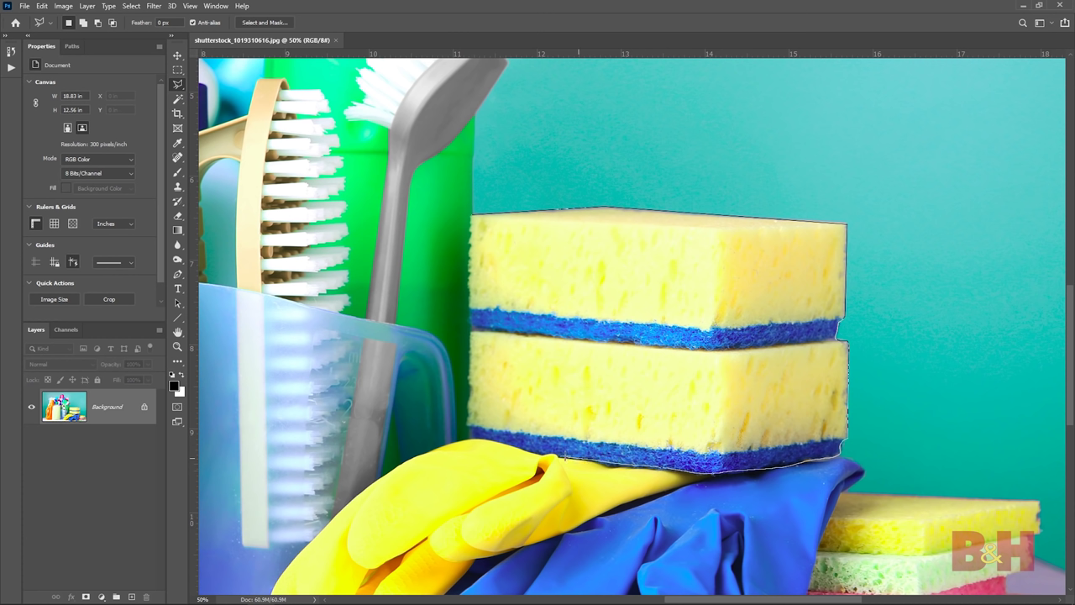
mouse_move(548, 455)
mouse_down()
mouse_move(466, 430)
mouse_move(469, 351)
mouse_up()
double_click(469, 343)
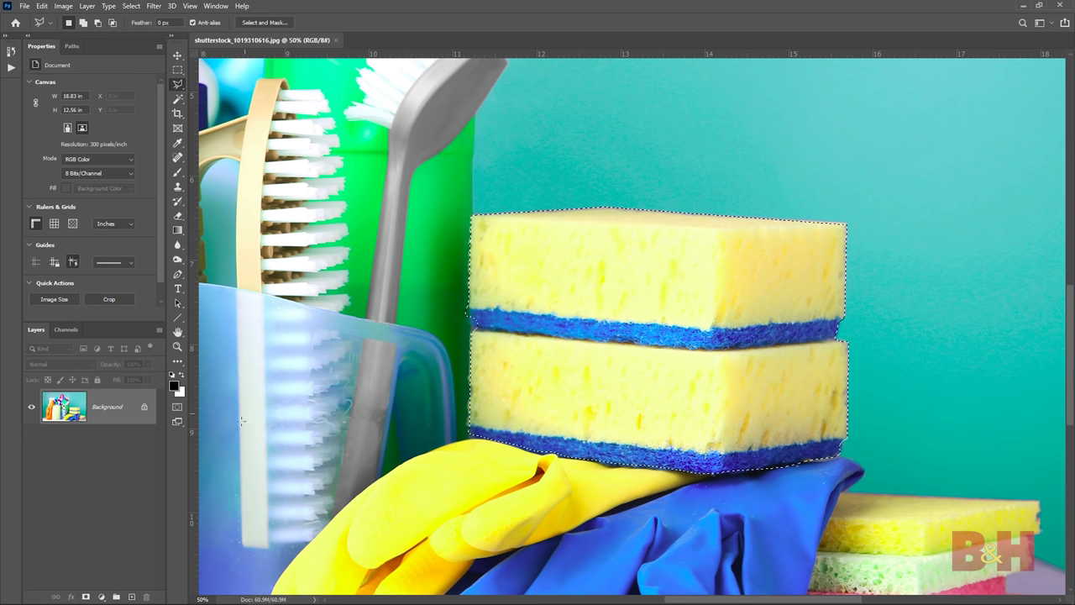
click(101, 597)
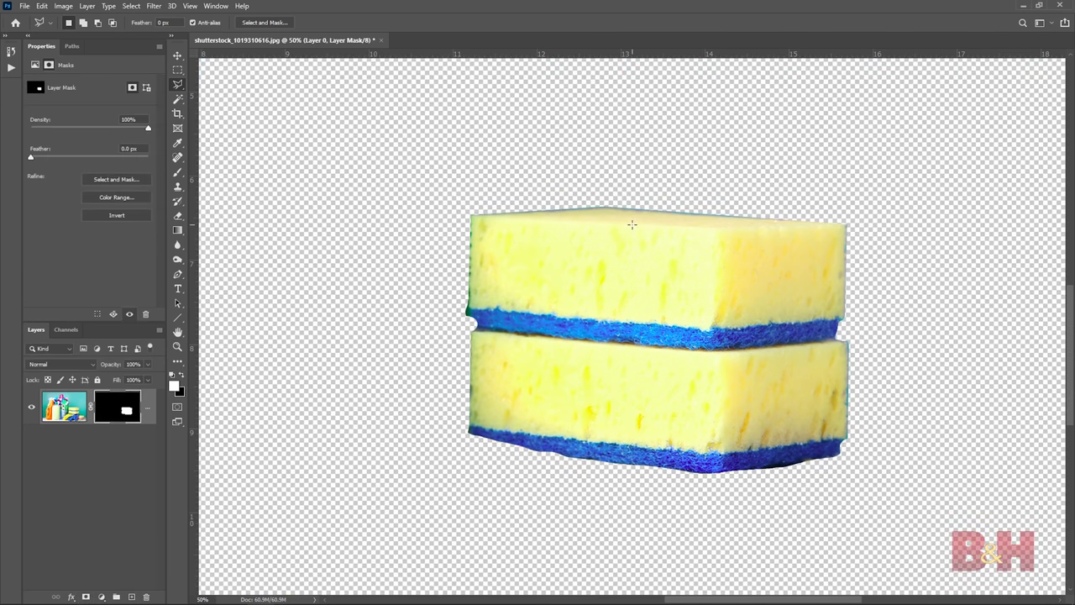
Disable the layer mask and lay angle-constrained horizontal, vertical and 45-degree Polygonal Lasso segments over the sponges.
shift+click(117, 407)
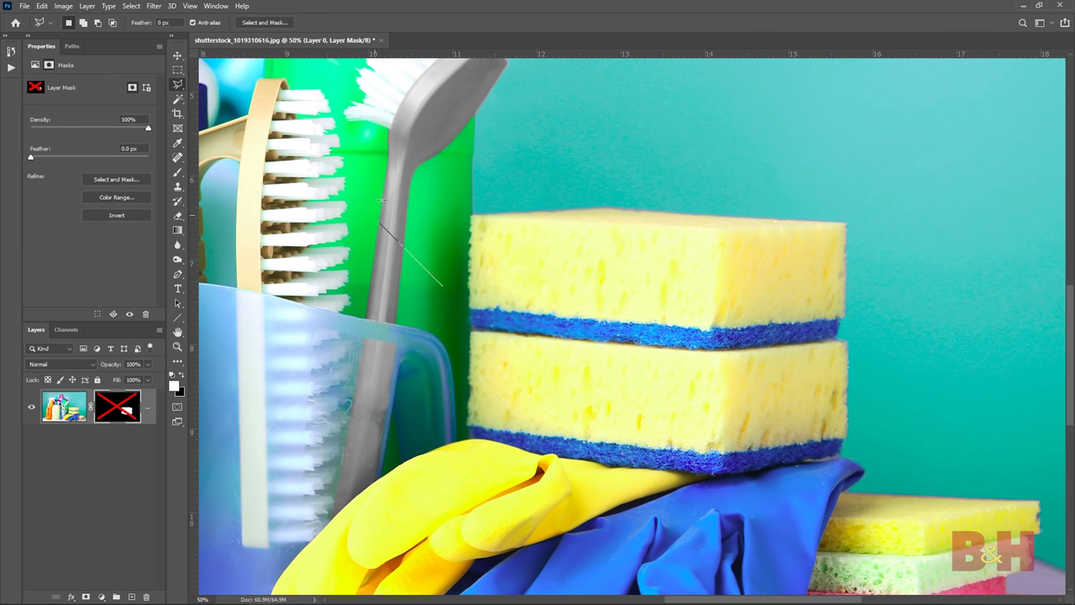
click(527, 199)
click(685, 199)
click(686, 294)
click(772, 295)
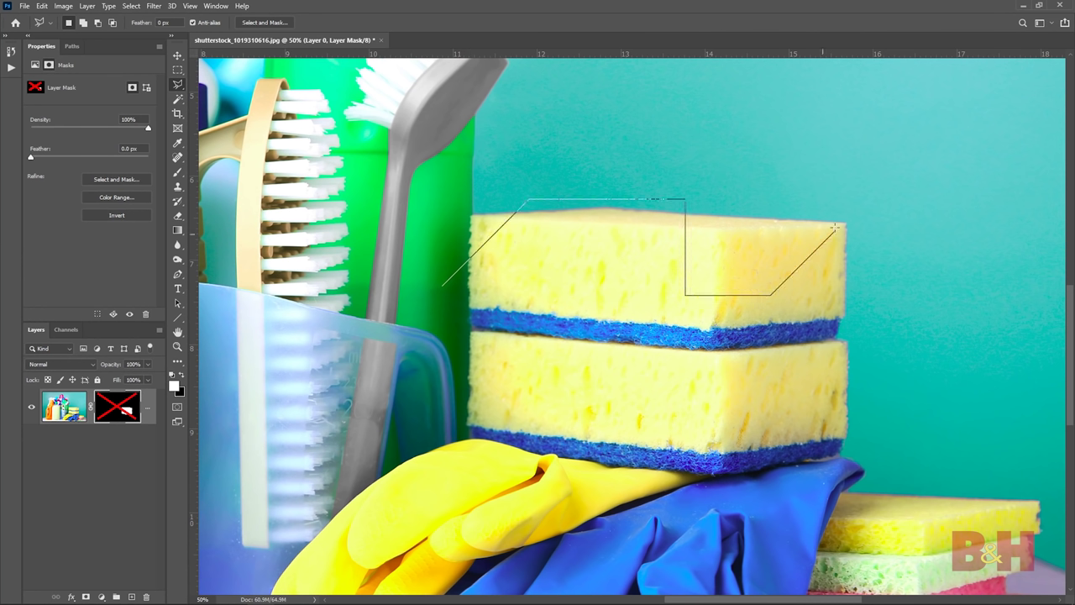
click(852, 215)
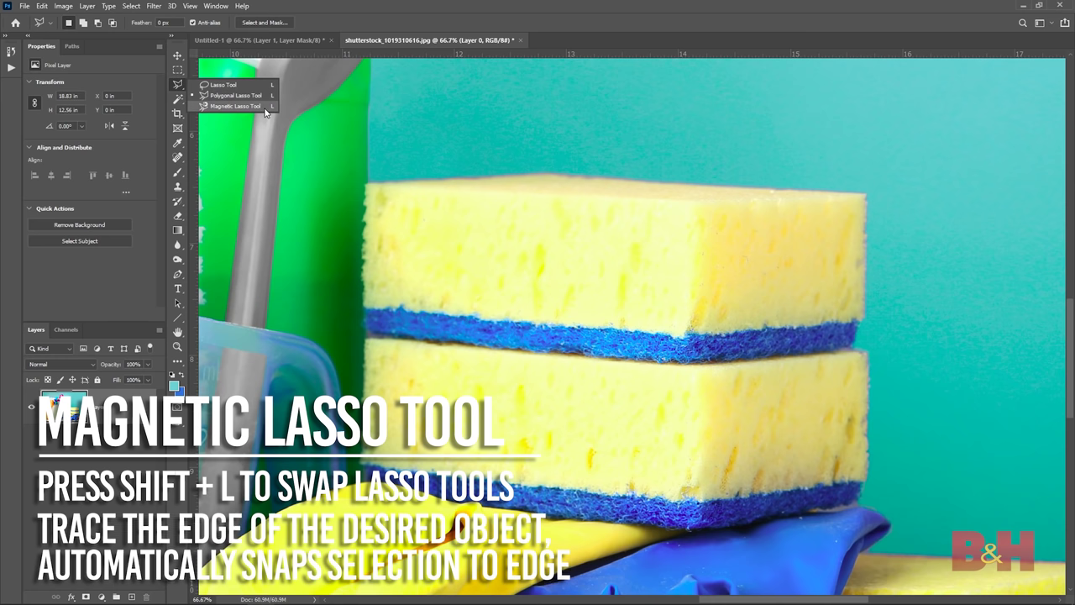
Trace the two stacked yellow sponges with the Magnetic Lasso tool, and add a layer mask from the closed selection.
click(265, 105)
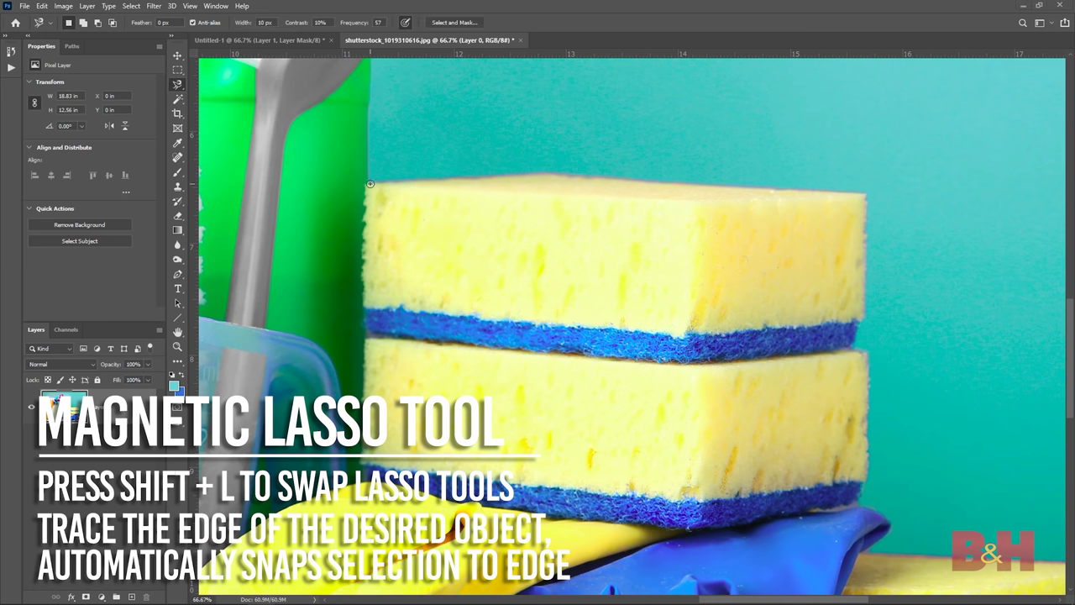
click(368, 181)
mouse_move(399, 180)
mouse_down()
mouse_move(554, 173)
mouse_move(867, 193)
mouse_move(863, 321)
mouse_up()
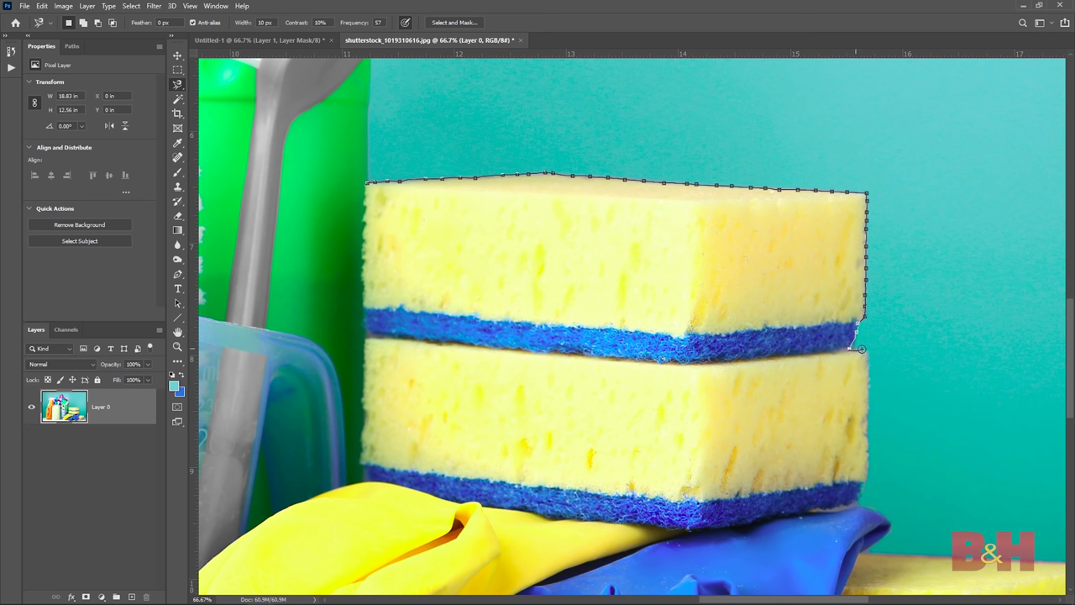
mouse_move(866, 374)
mouse_down()
mouse_move(869, 478)
mouse_move(855, 505)
mouse_move(791, 519)
mouse_move(576, 520)
mouse_move(383, 484)
mouse_up()
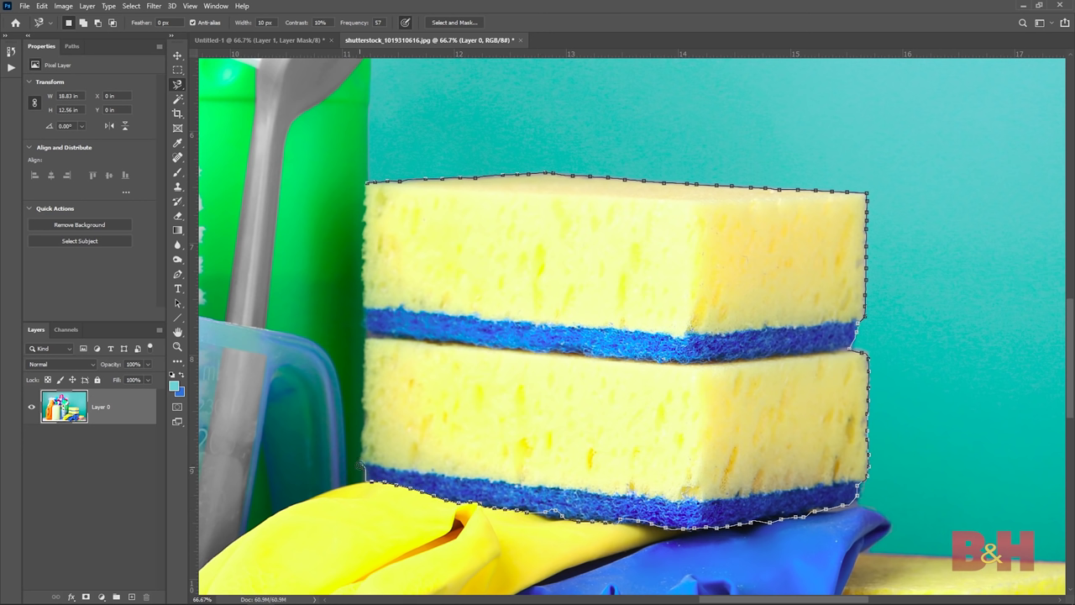
drag(361, 448, 364, 183)
click(365, 183)
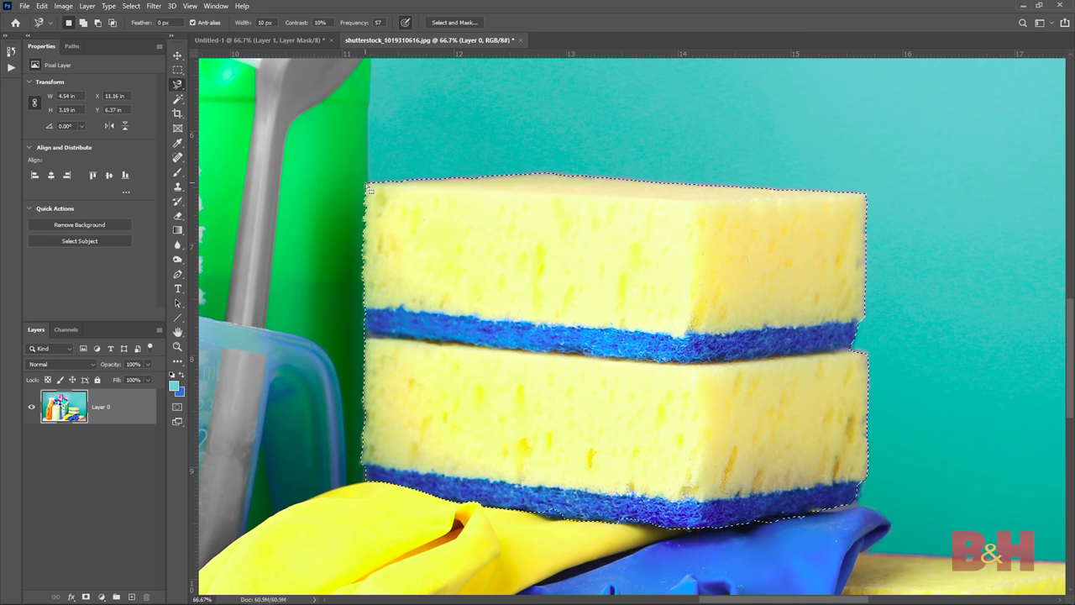
click(86, 596)
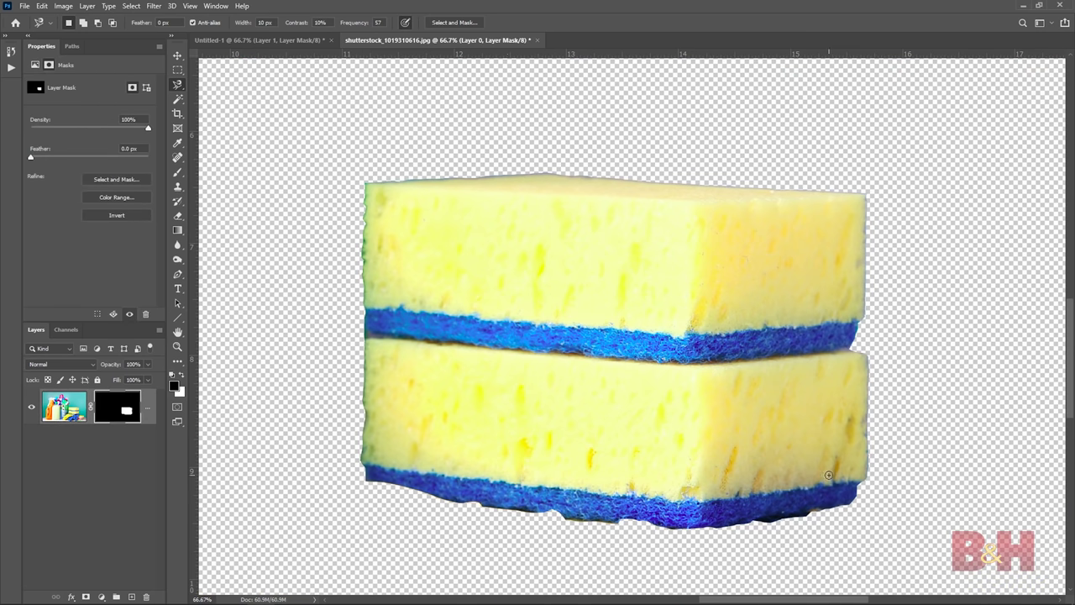
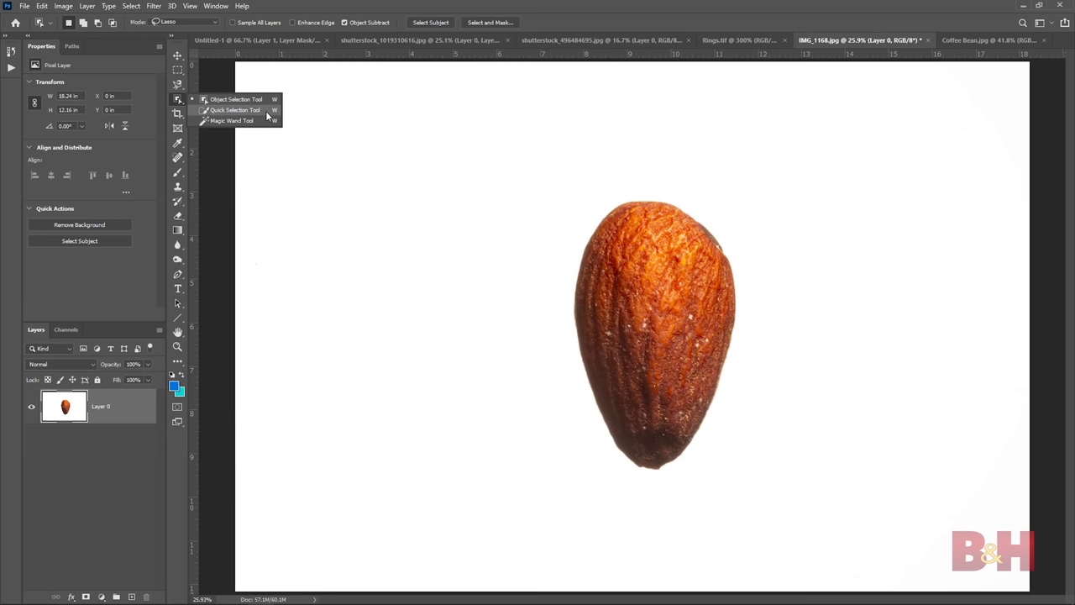
Select the almond in IMG_1168.jpg with the Quick Selection tool, and hide the white background with a layer mask.
click(235, 110)
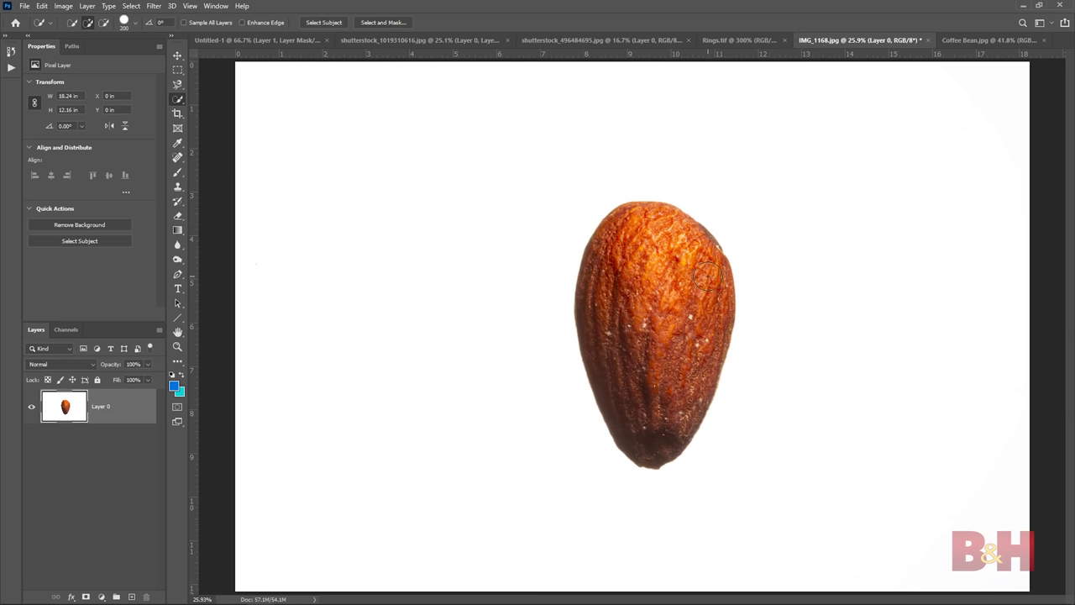
drag(708, 275, 607, 216)
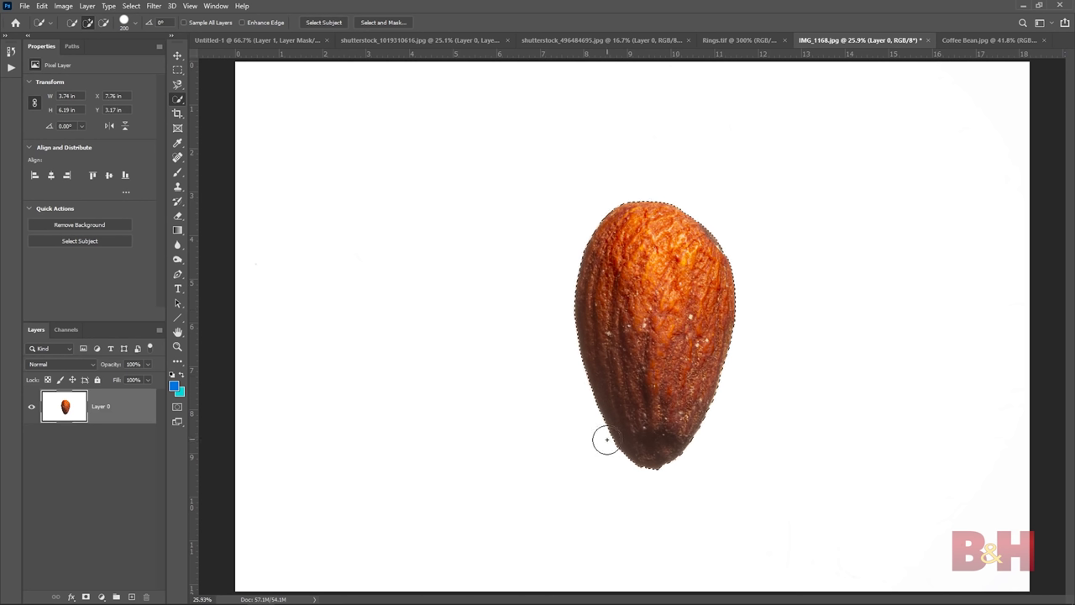
click(84, 596)
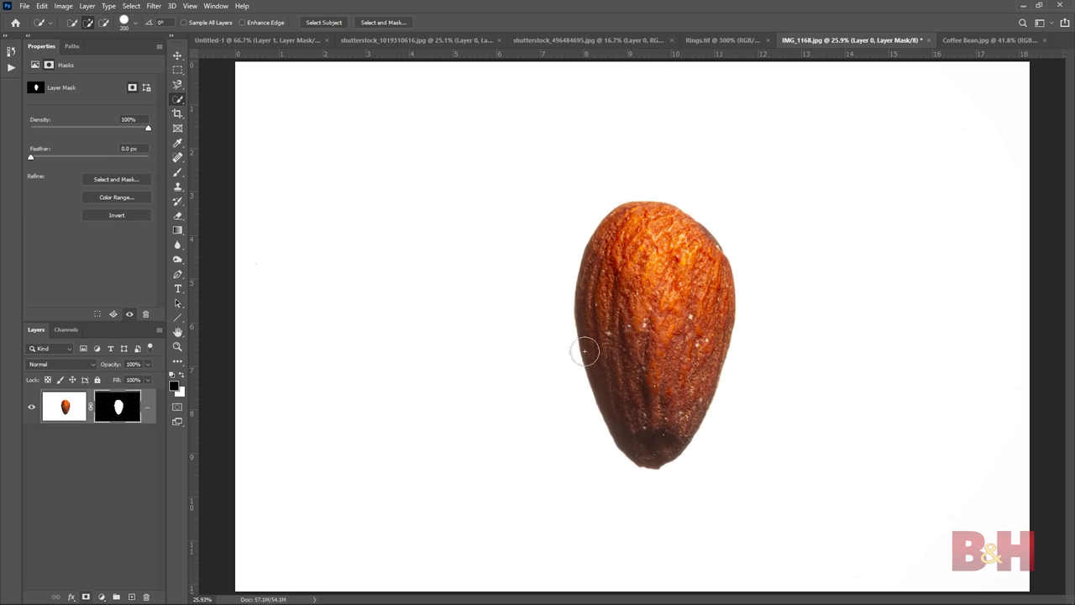
key(z)
click(659, 269)
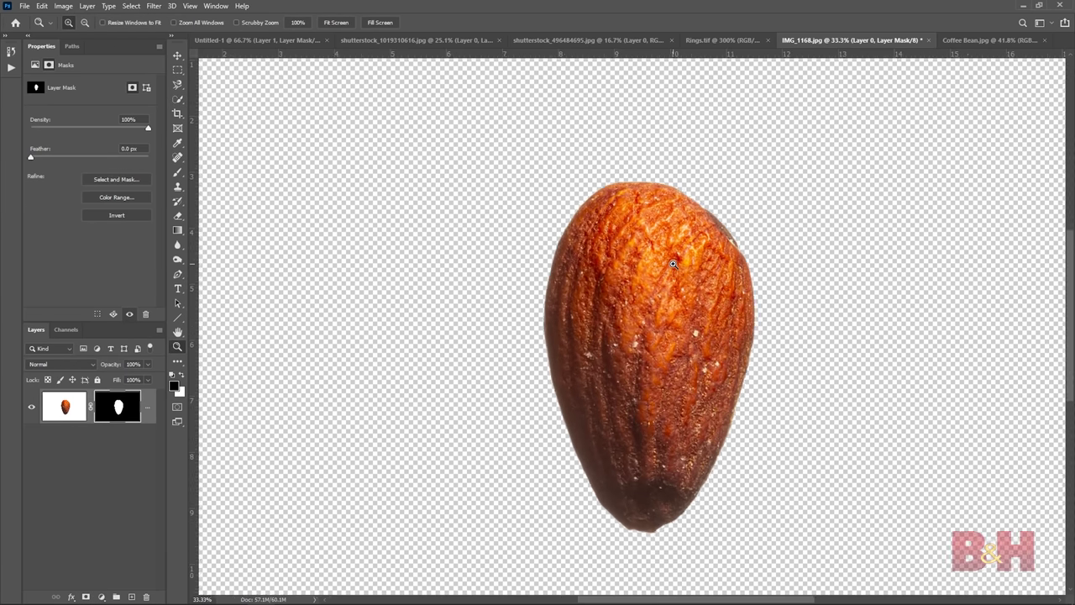
click(661, 228)
drag(660, 227, 664, 348)
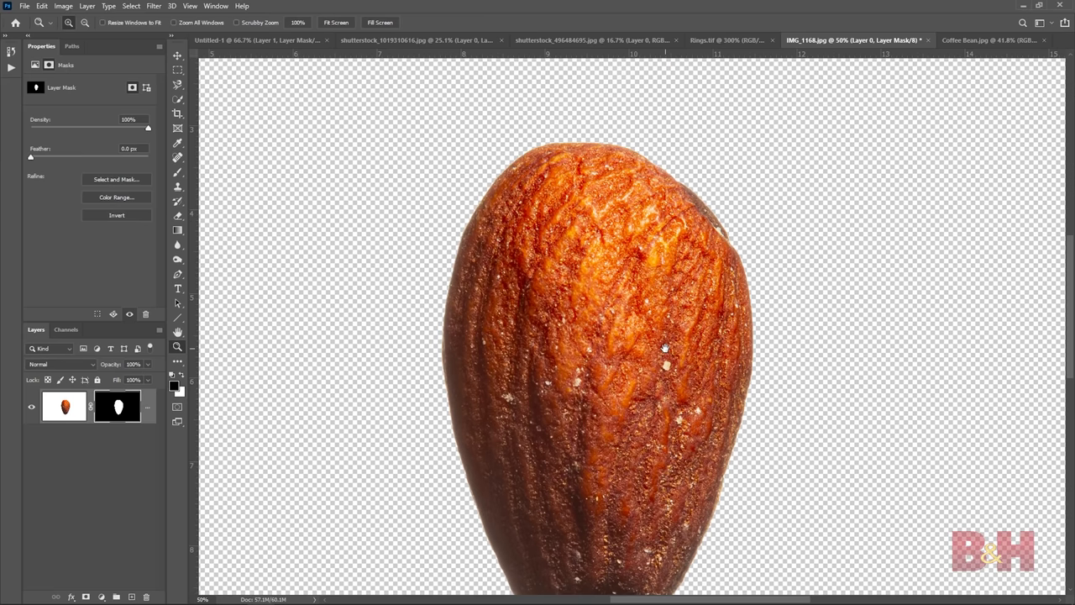
click(336, 23)
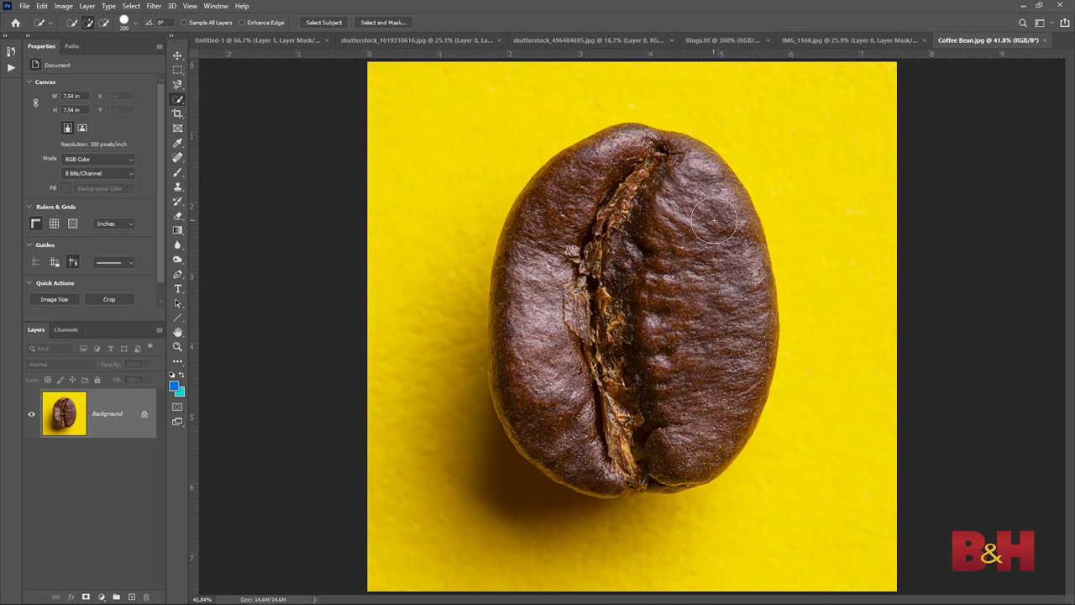
Select the coffee bean in Coffee Bean.jpg with the Quick Selection tool, and refine its left and lower edges with a smaller brush.
mouse_move(714, 219)
mouse_down()
mouse_move(660, 179)
mouse_move(617, 166)
mouse_move(570, 207)
mouse_move(542, 267)
mouse_move(540, 407)
mouse_move(587, 451)
mouse_move(669, 460)
mouse_move(694, 445)
mouse_move(707, 412)
mouse_move(625, 297)
mouse_up()
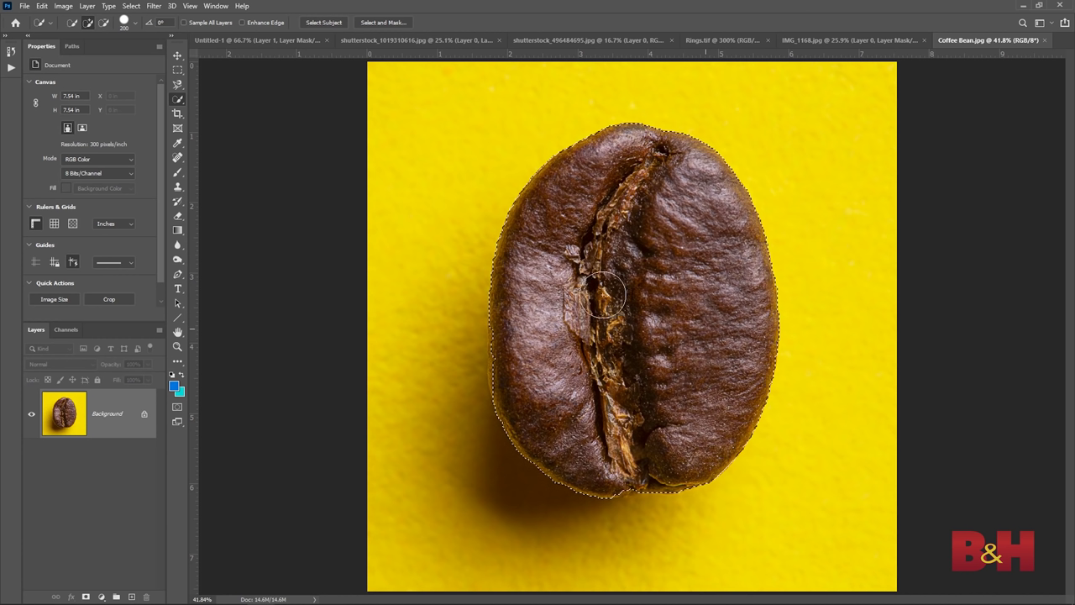
key(ctrl+1)
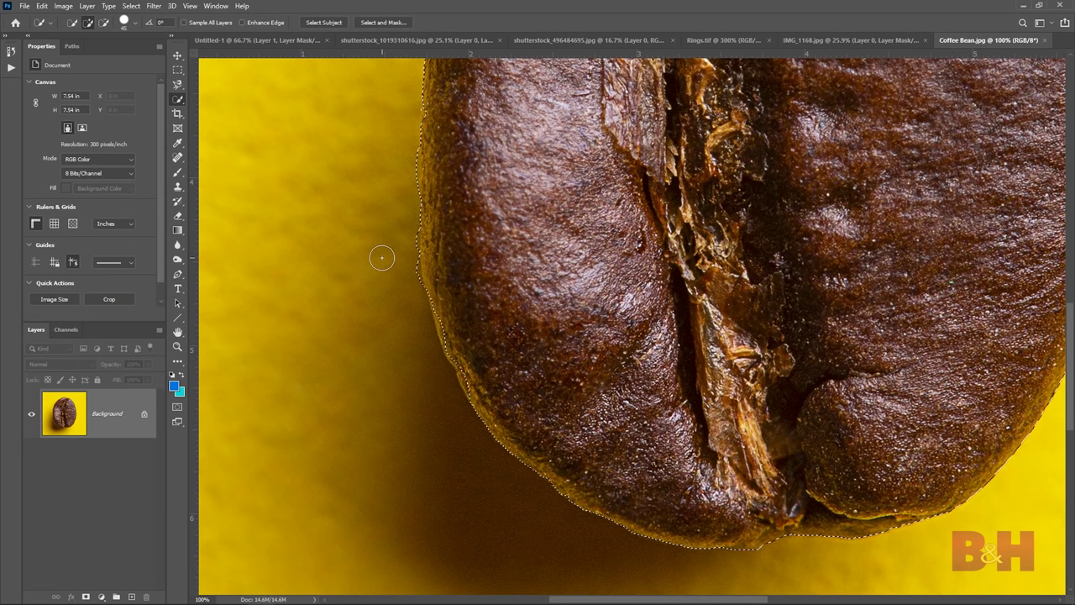
mouse_move(409, 238)
mouse_down()
mouse_move(415, 334)
mouse_move(467, 344)
mouse_move(444, 311)
mouse_move(475, 379)
mouse_up()
scroll(443, 300, down, 2)
scroll(444, 299, right, 3)
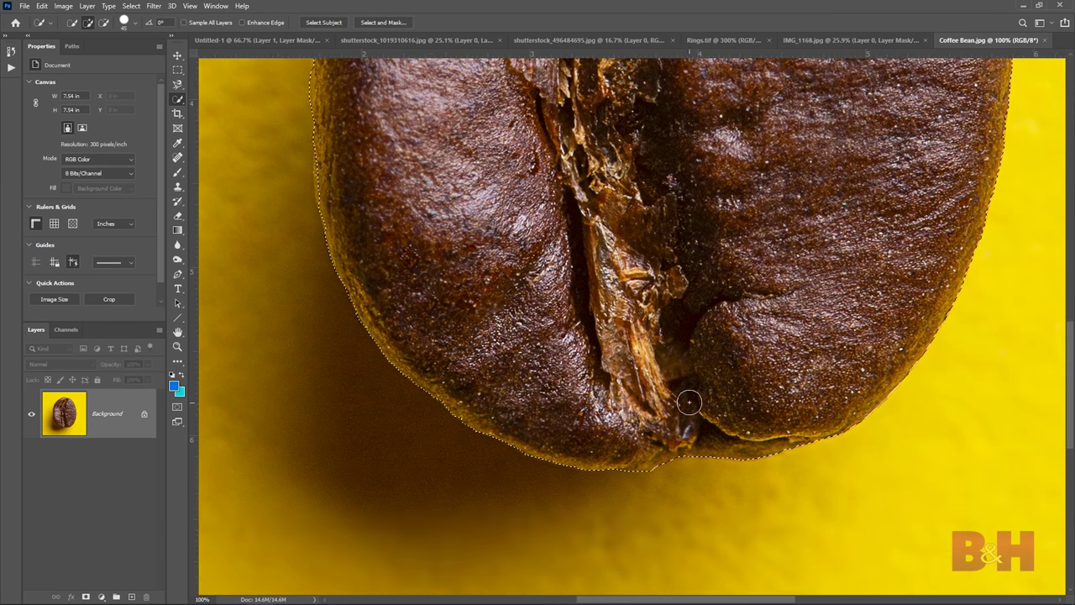
drag(570, 433, 653, 480)
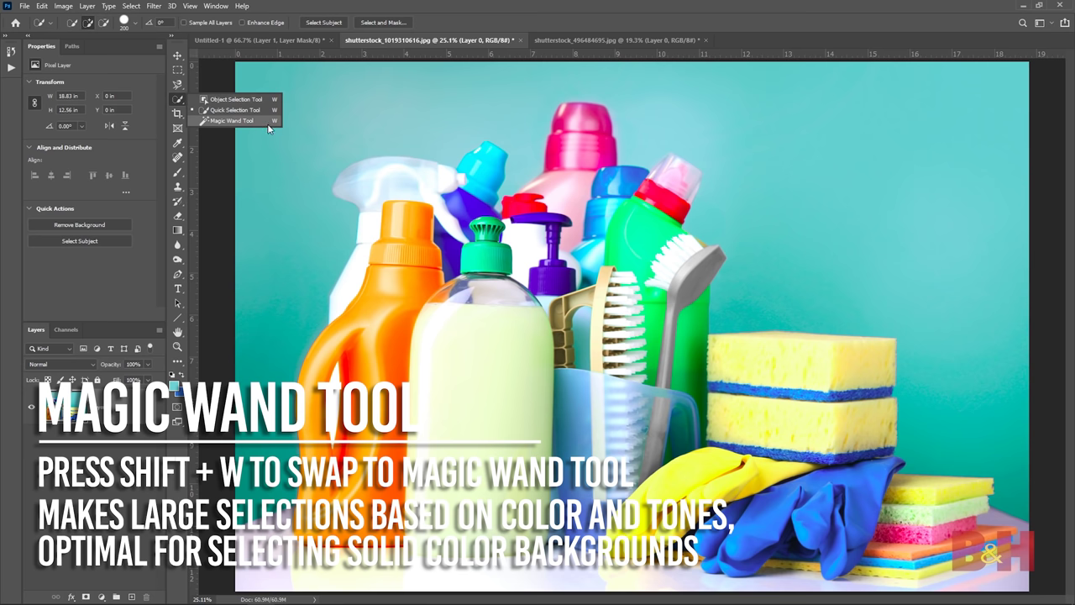
Select the upper teal background in shutterstock_1019310616.jpg with the Magic Wand at tolerance 15, adding the areas around and beside the bottles.
click(267, 124)
click(420, 126)
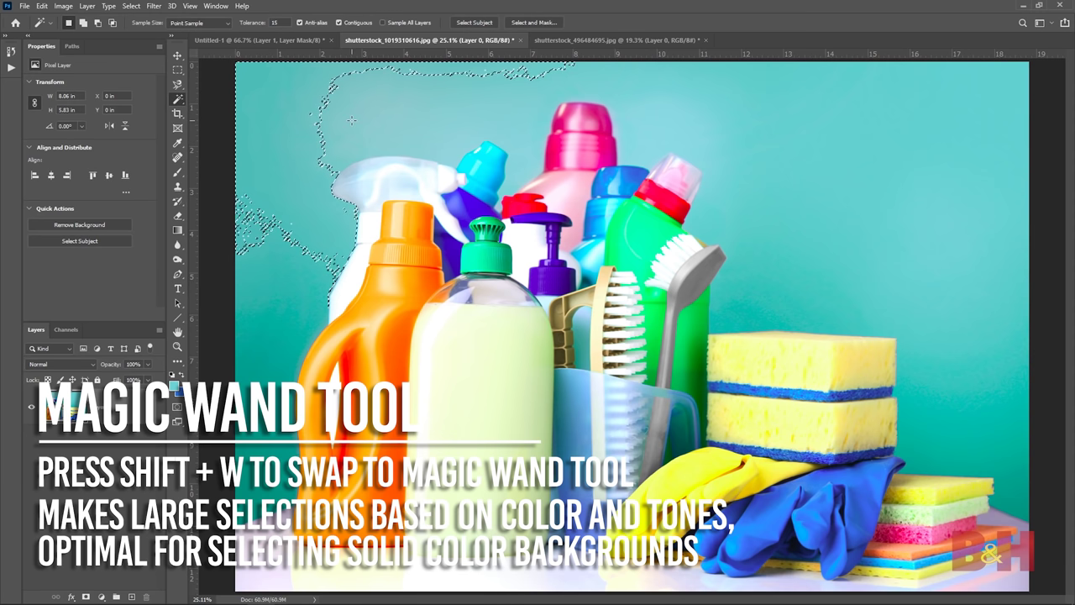
shift+click(521, 118)
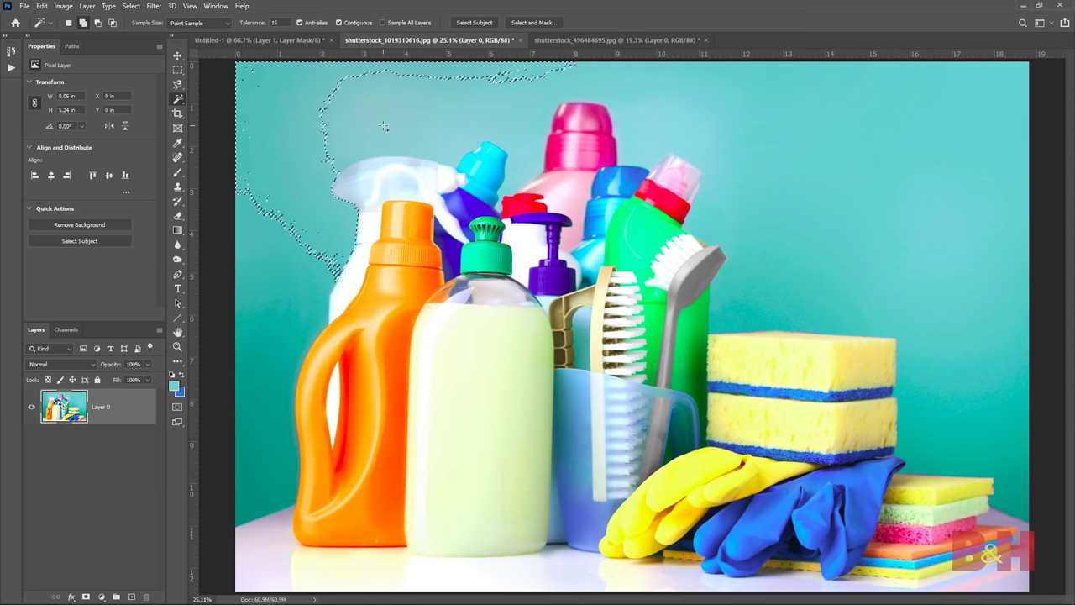
shift+click(756, 126)
shift+click(807, 143)
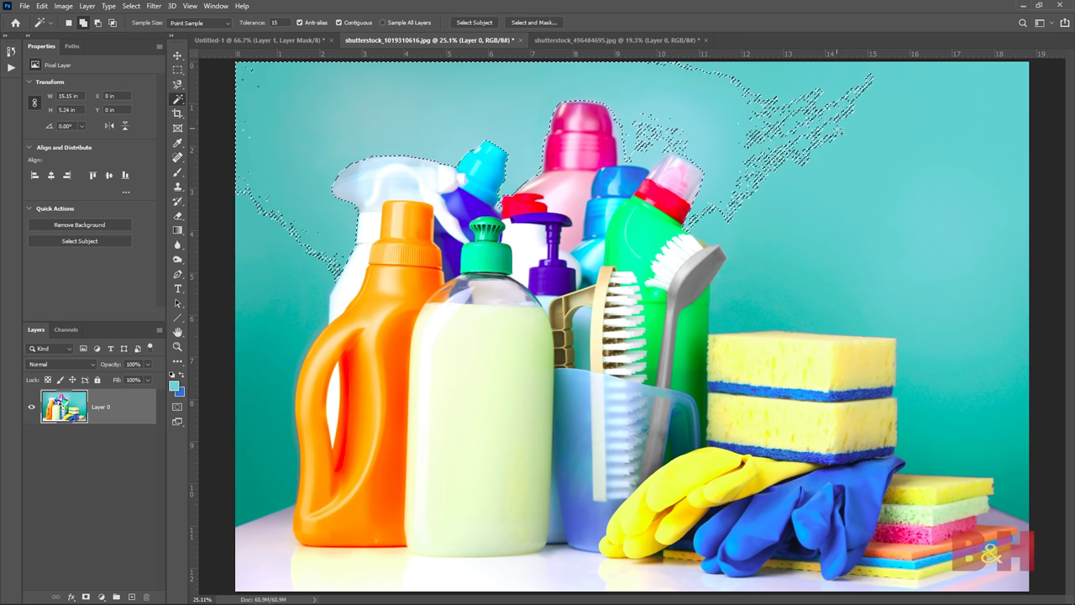
shift+click(852, 243)
shift+click(630, 154)
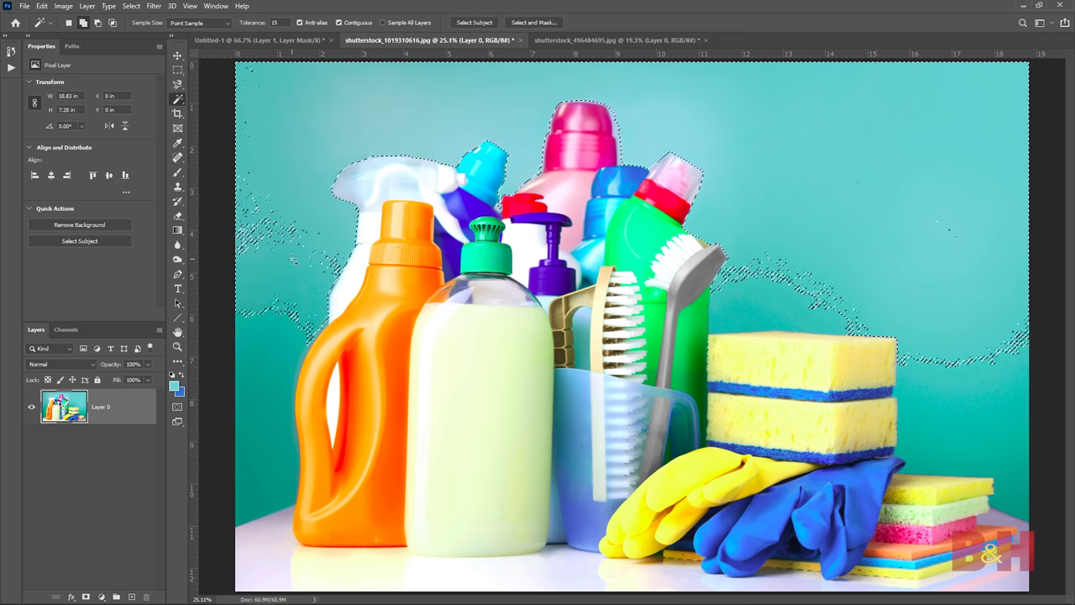
Add the teal background along the left side and around the sponges on the right to the Magic Wand selection.
shift+click(257, 251)
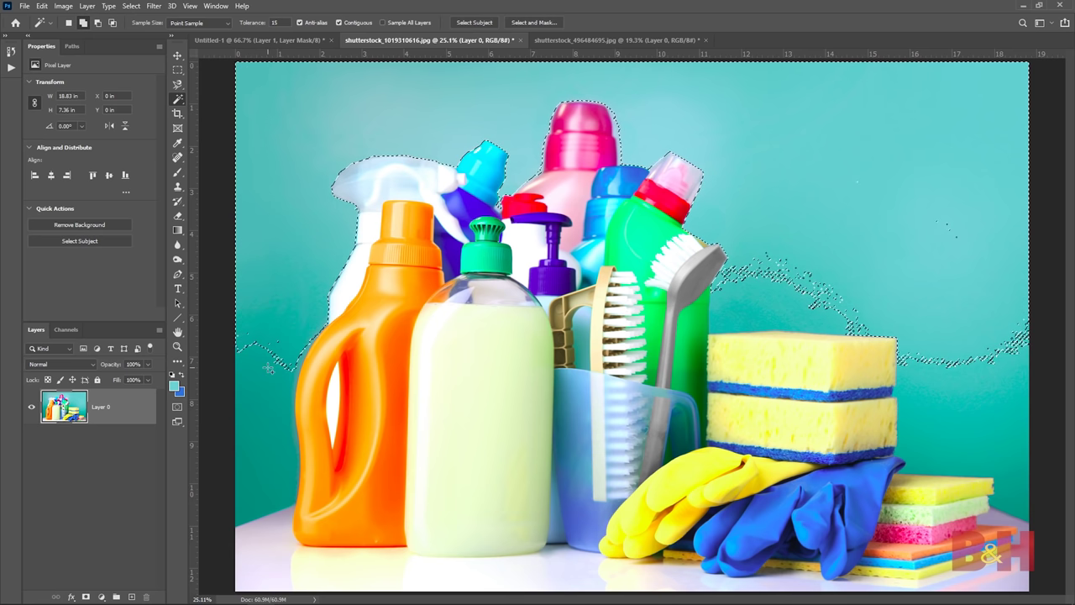
shift+click(270, 412)
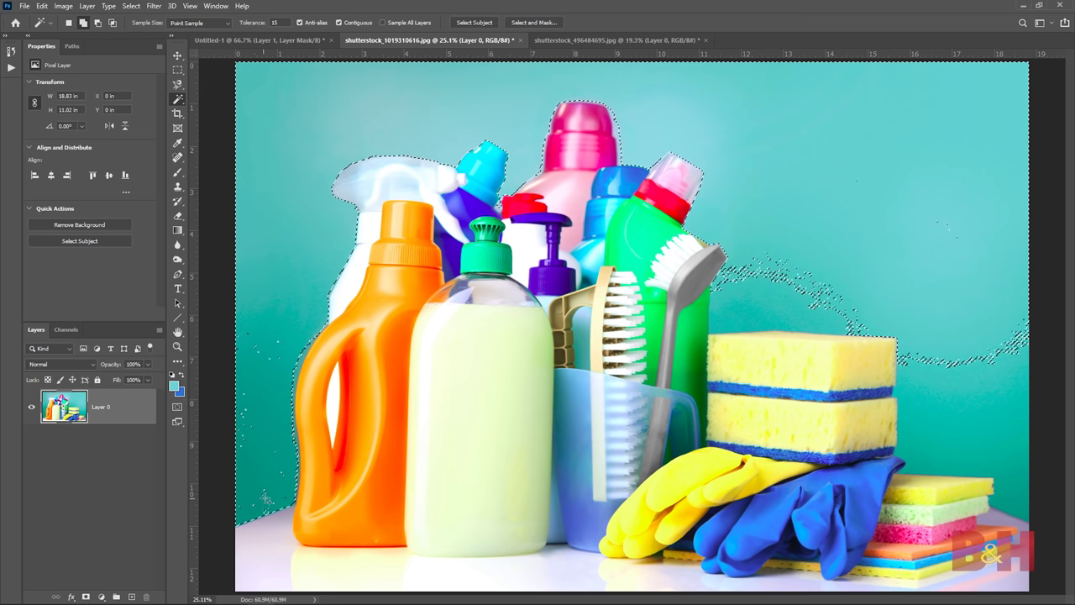
shift+click(260, 501)
shift+click(752, 304)
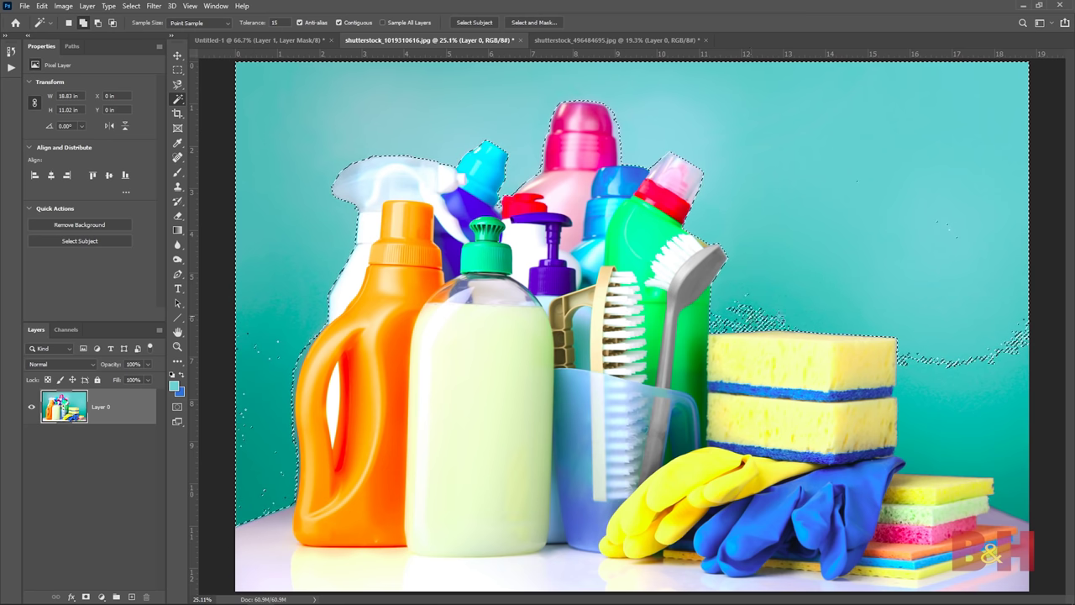
scroll(991, 504, up, 5)
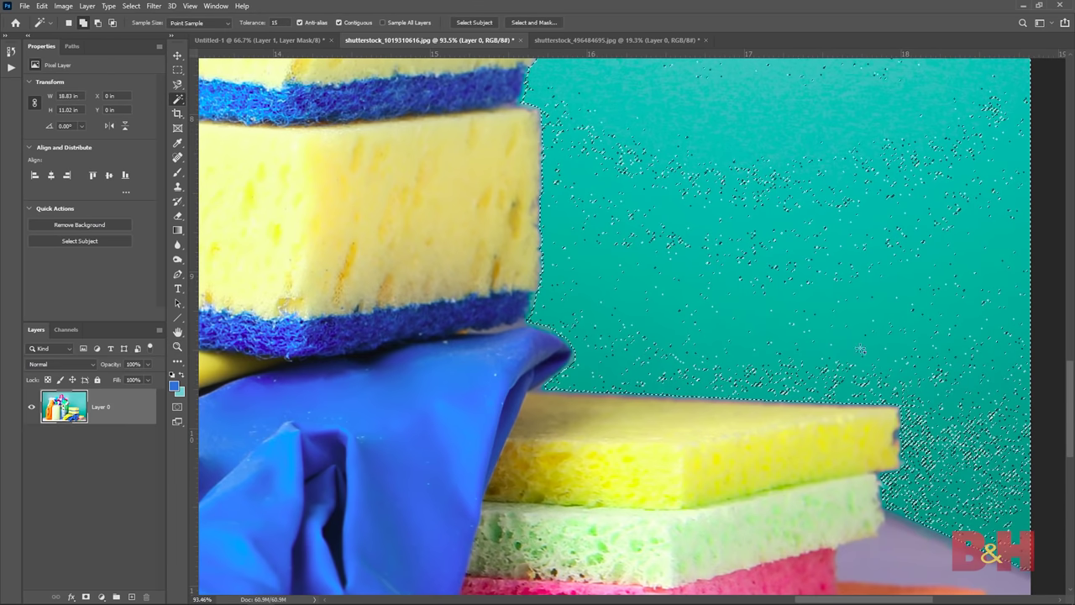
key(z)
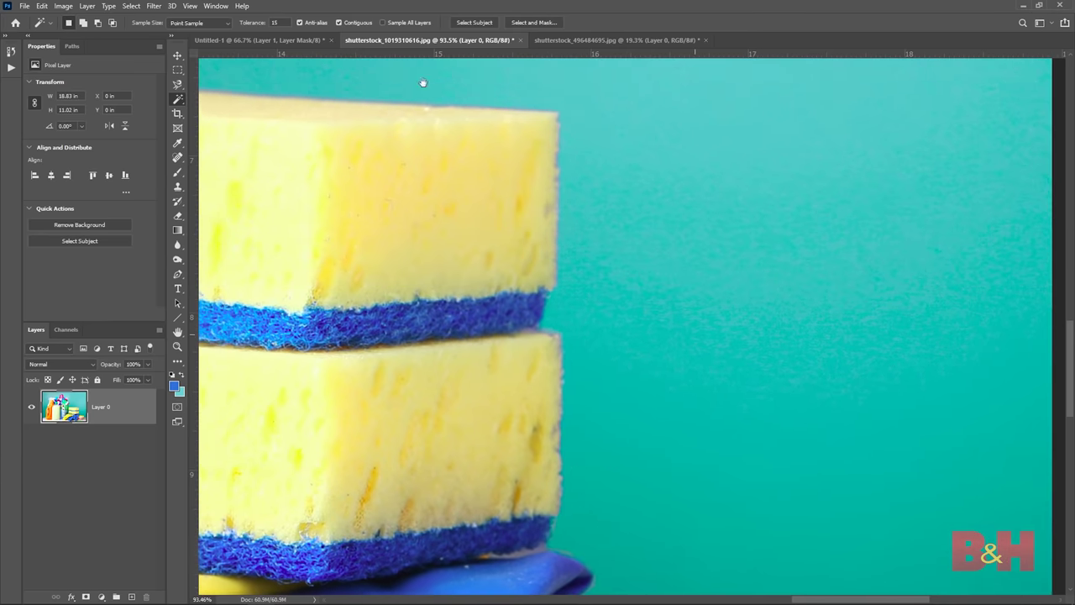
click(336, 23)
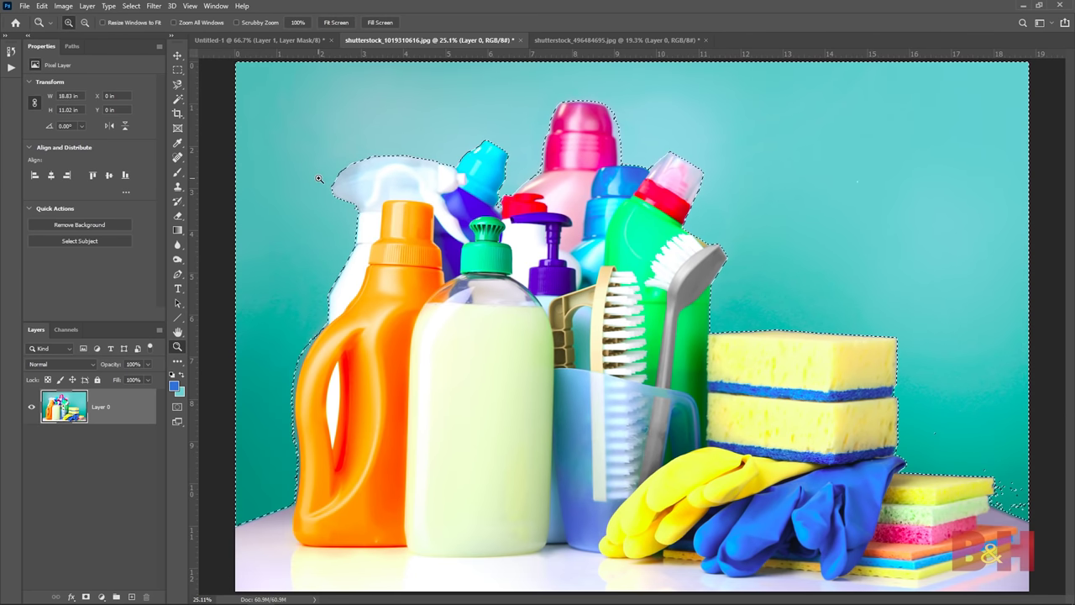
Set the Magic Wand tolerance to 30, clear the old selection, and reselect the teal background behind the bottles.
key(w)
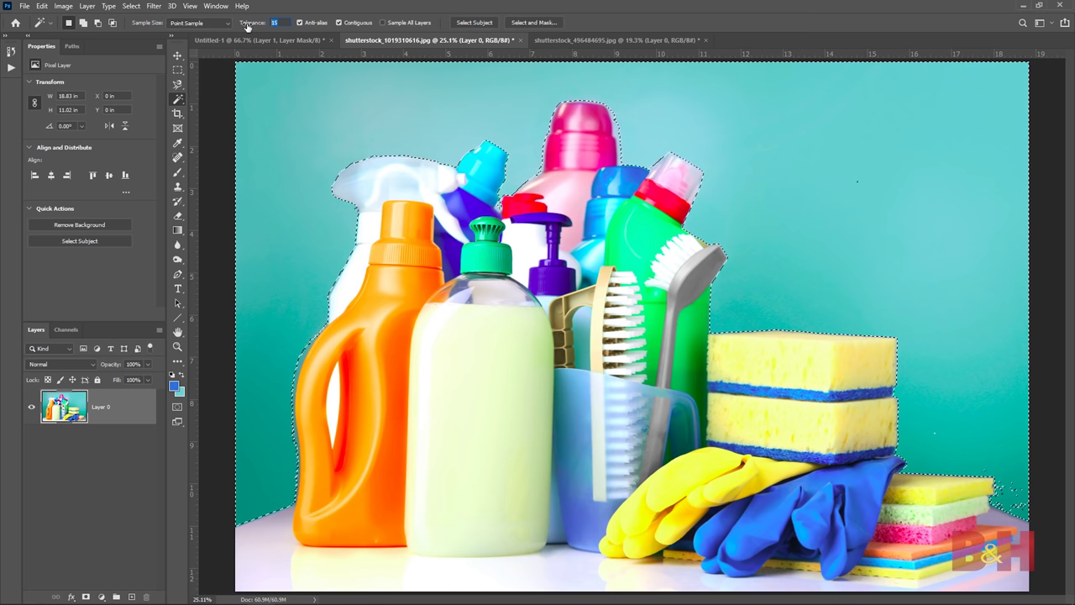
text(30)
key(Return)
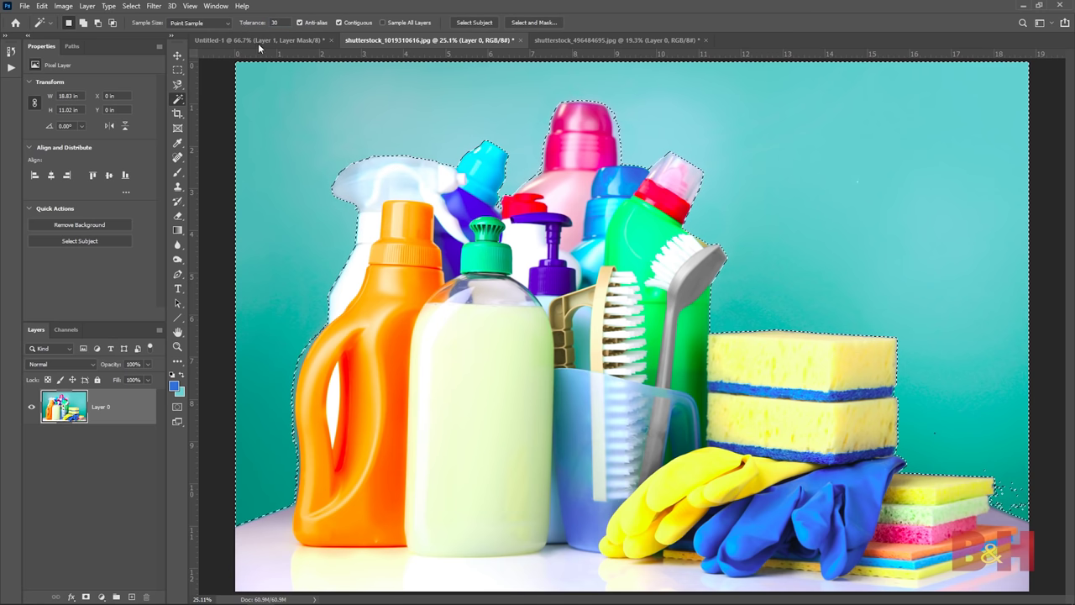
key(ctrl+d)
click(311, 147)
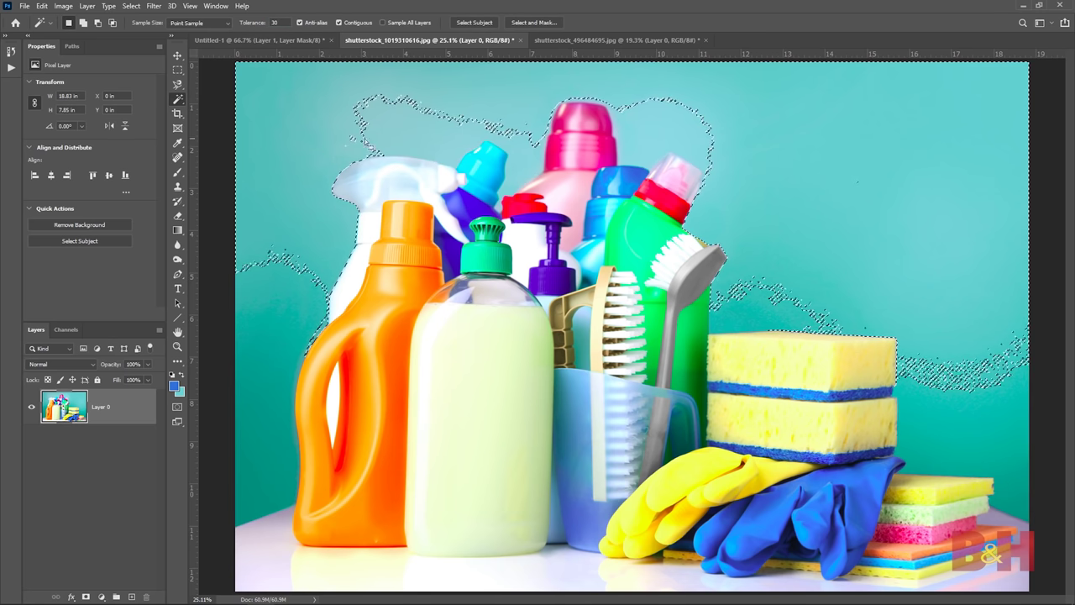
click(255, 431)
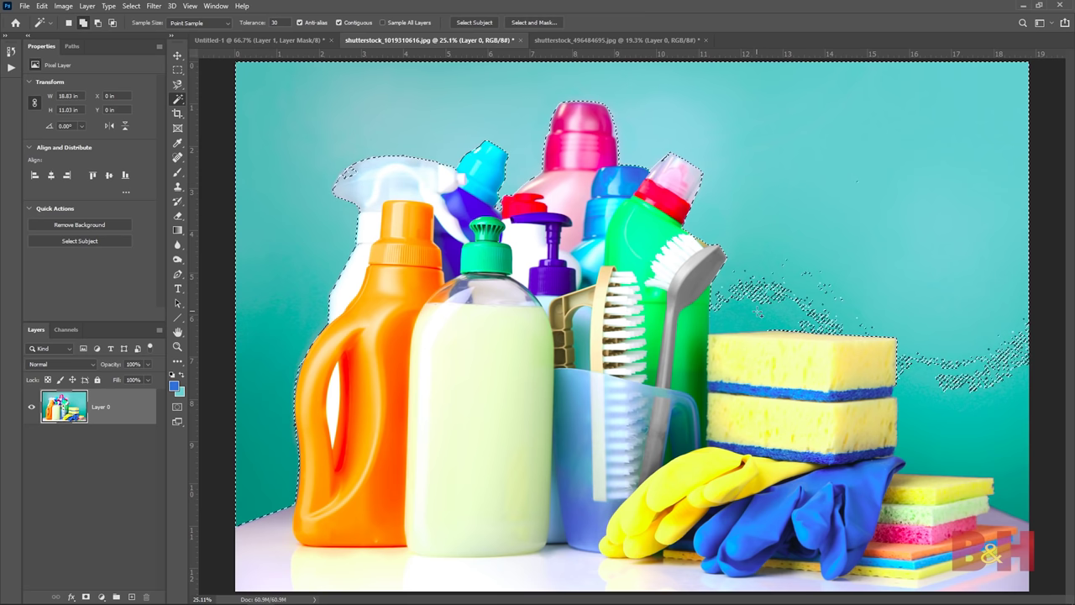
key(z)
click(355, 194)
click(485, 269)
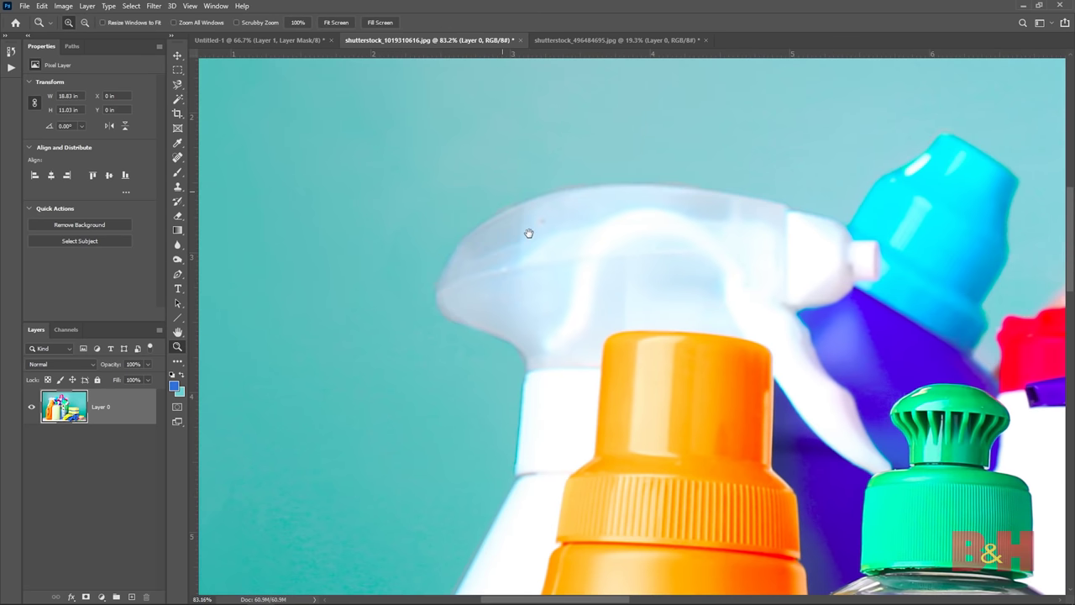
click(341, 25)
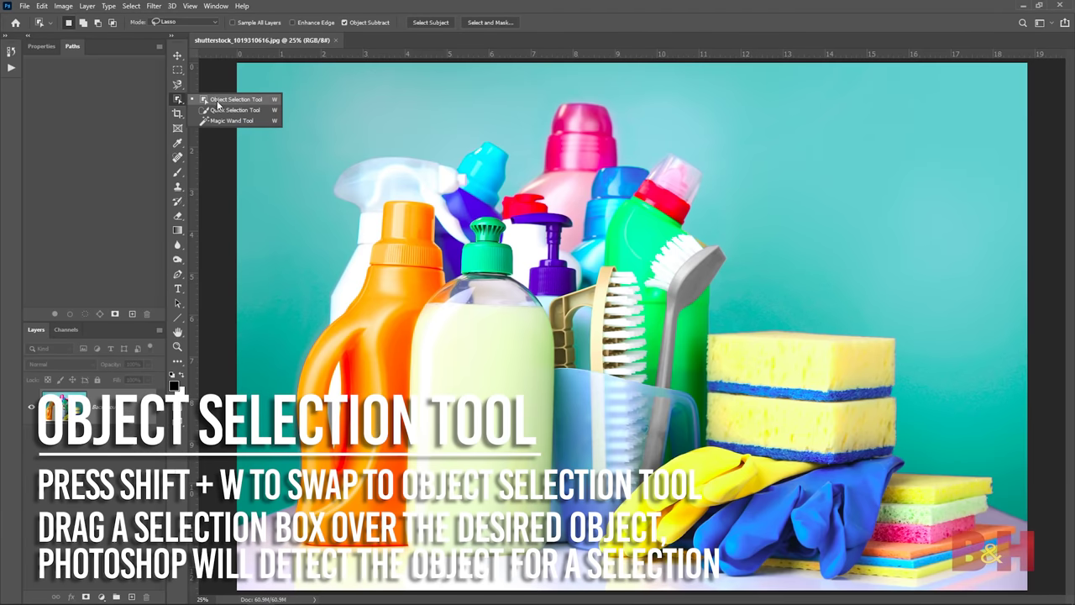
Select the purple pump dispenser with the Object Selection tool and shift its hue through a masked Hue/Saturation adjustment layer.
click(219, 105)
mouse_move(540, 236)
mouse_down()
mouse_move(580, 204)
mouse_move(571, 250)
mouse_move(581, 270)
mouse_move(618, 290)
mouse_move(513, 285)
mouse_move(510, 243)
mouse_move(534, 178)
mouse_up()
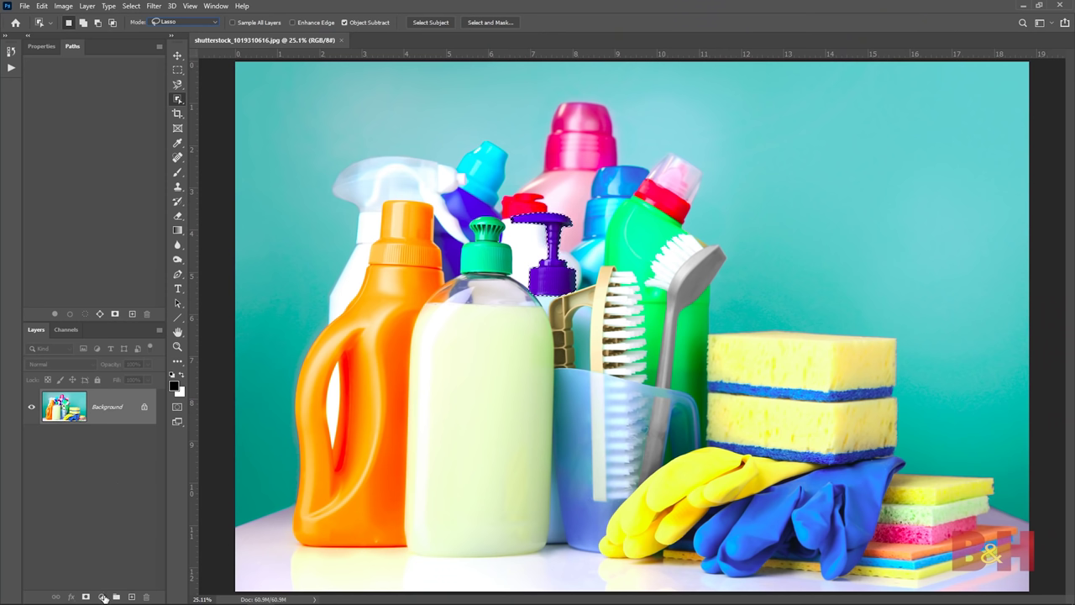
click(101, 597)
click(132, 488)
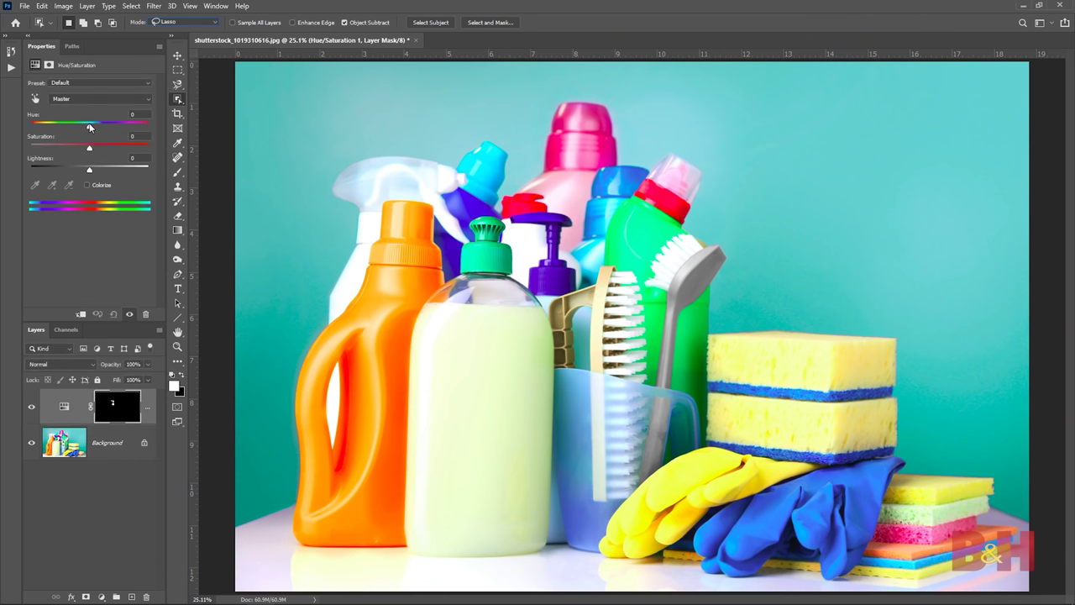
drag(89, 123, 84, 148)
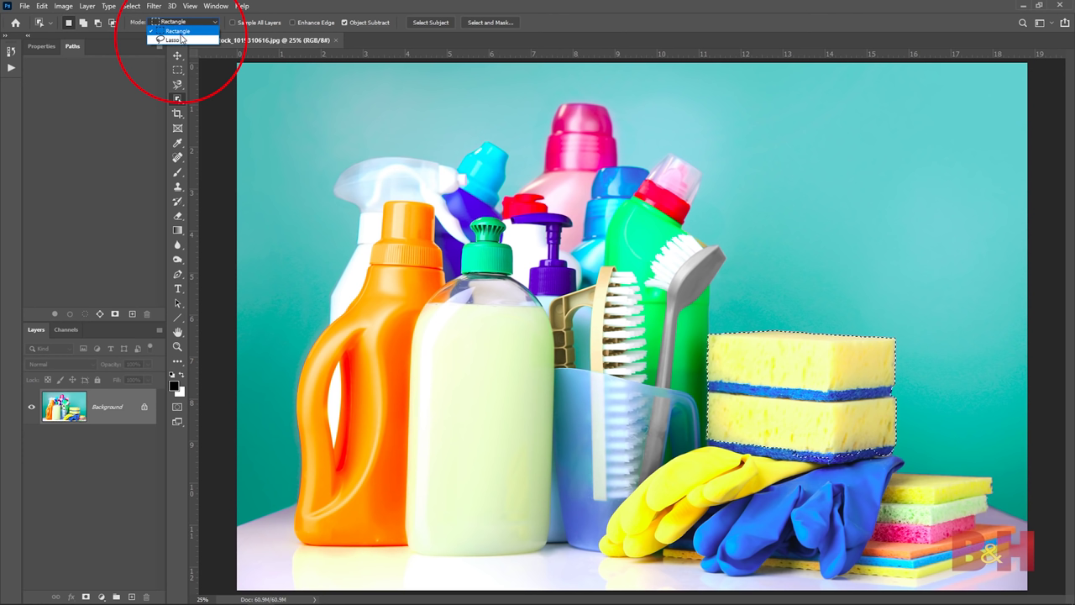
Try the Object Selection tool's Lasso mode on the stacked yellow sponges, then clear it and select them in Rectangle mode.
click(176, 39)
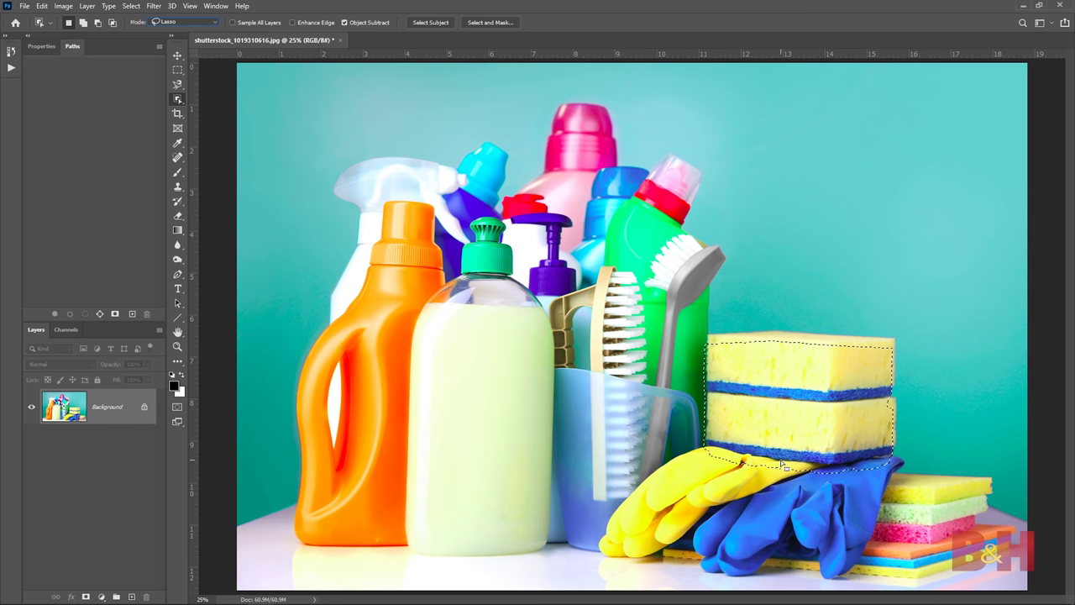
key(ctrl+d)
click(185, 22)
click(197, 32)
drag(698, 316, 899, 462)
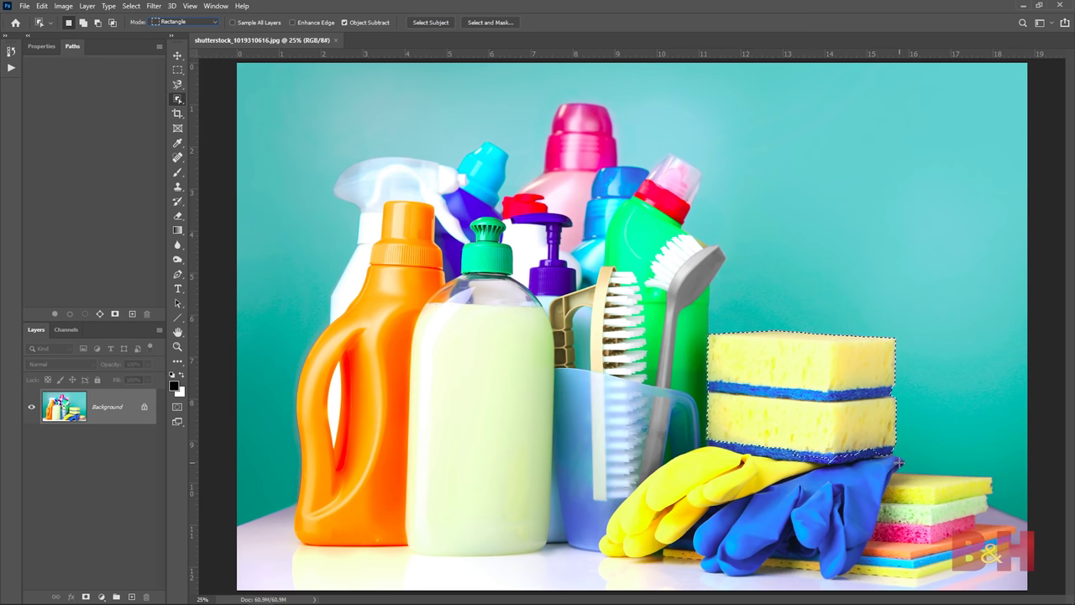
Select the two stacked yellow sponges by drawing a loose freehand outline around them in the Object Selection tool's Lasso mode.
drag(403, 214, 414, 144)
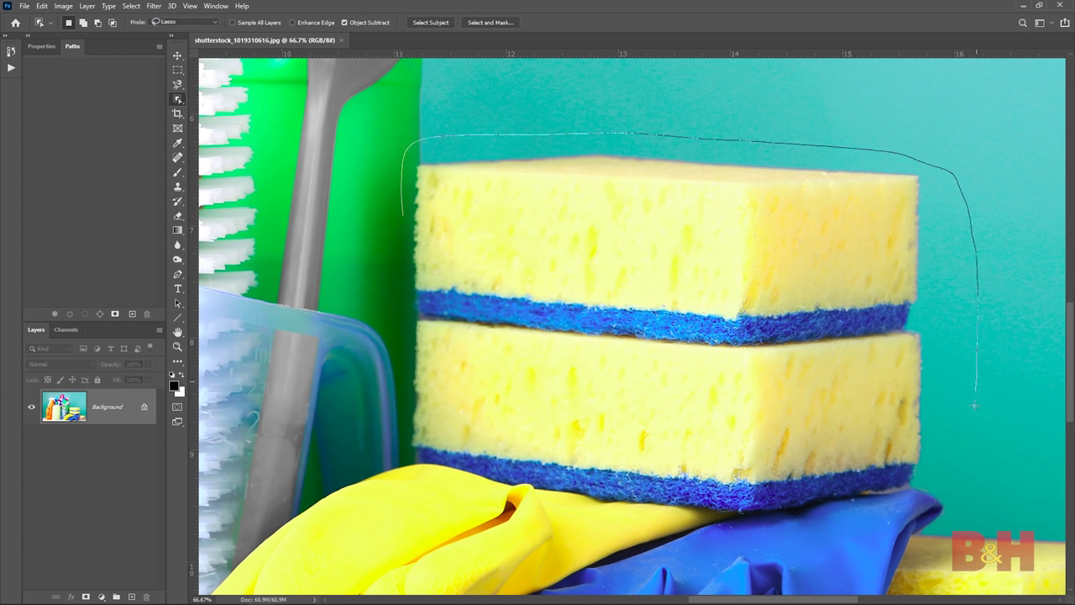
drag(898, 509, 730, 520)
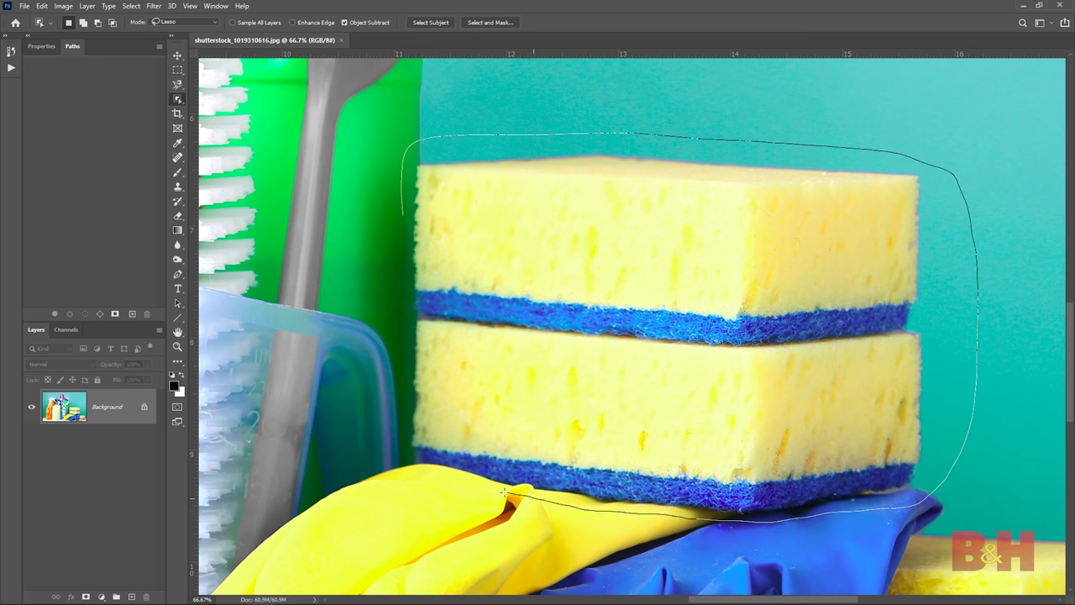
drag(401, 405, 404, 386)
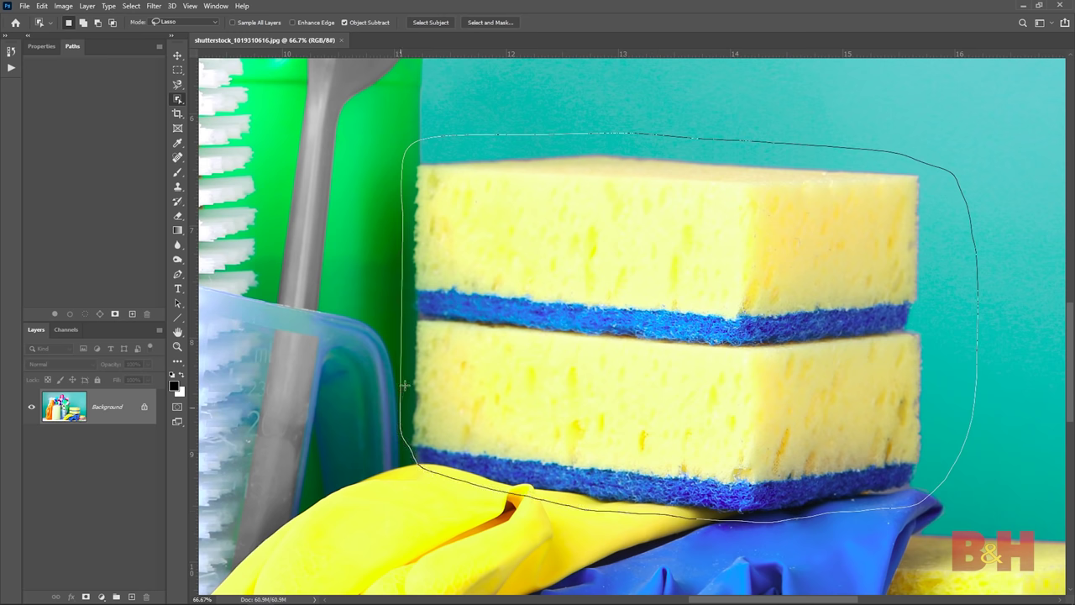
drag(410, 340, 409, 345)
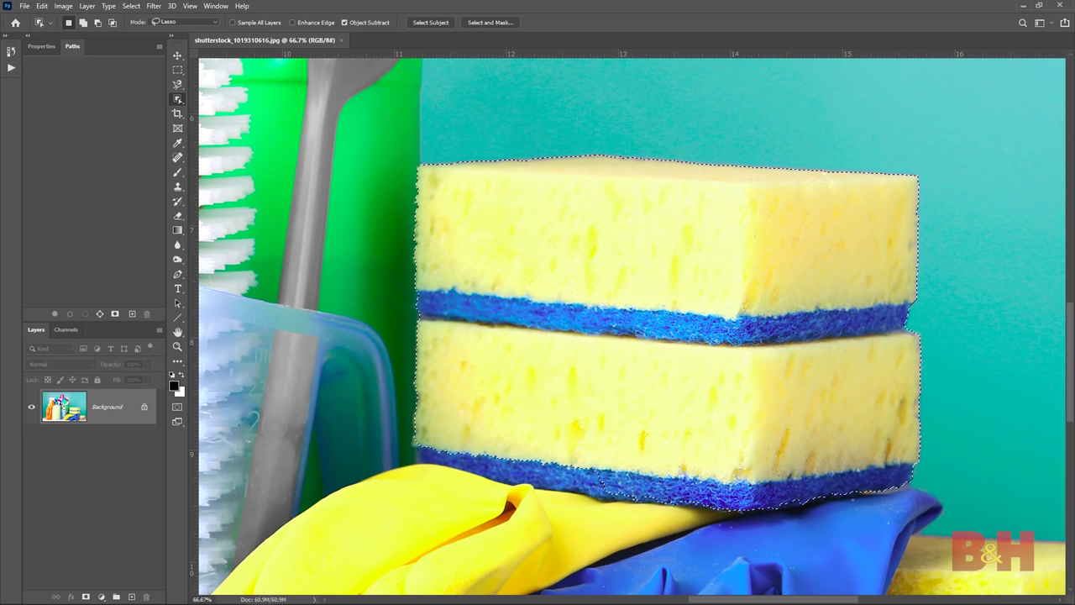
Set the Object Selection mode to Rectangle and select the green-capped soap bottle with a box around it.
key(ctrl+0)
click(178, 22)
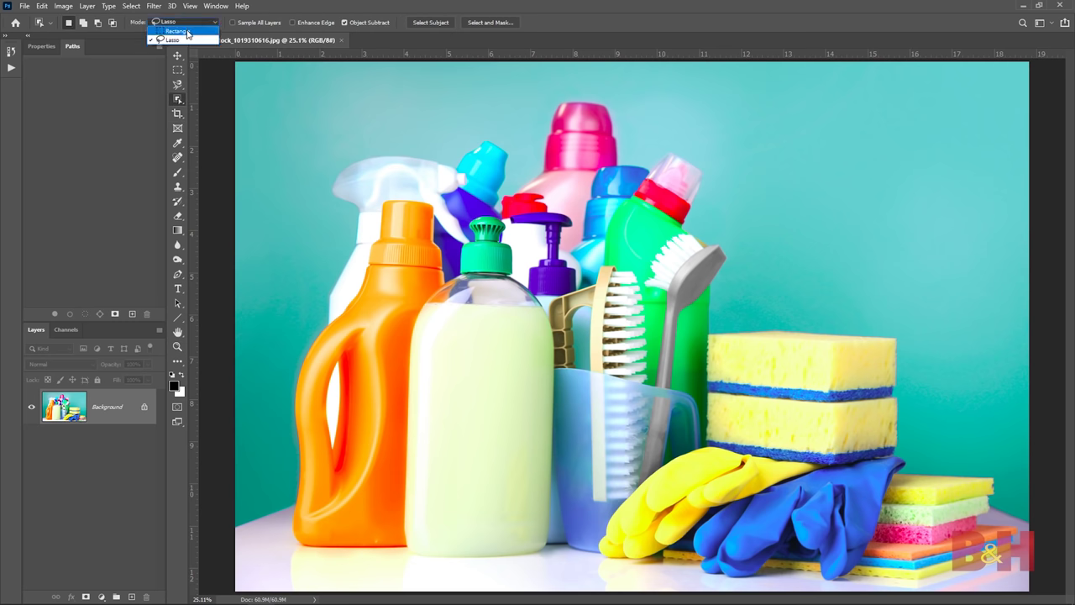
click(185, 33)
mouse_move(402, 193)
mouse_down()
mouse_move(568, 445)
mouse_move(571, 562)
mouse_move(559, 554)
mouse_up()
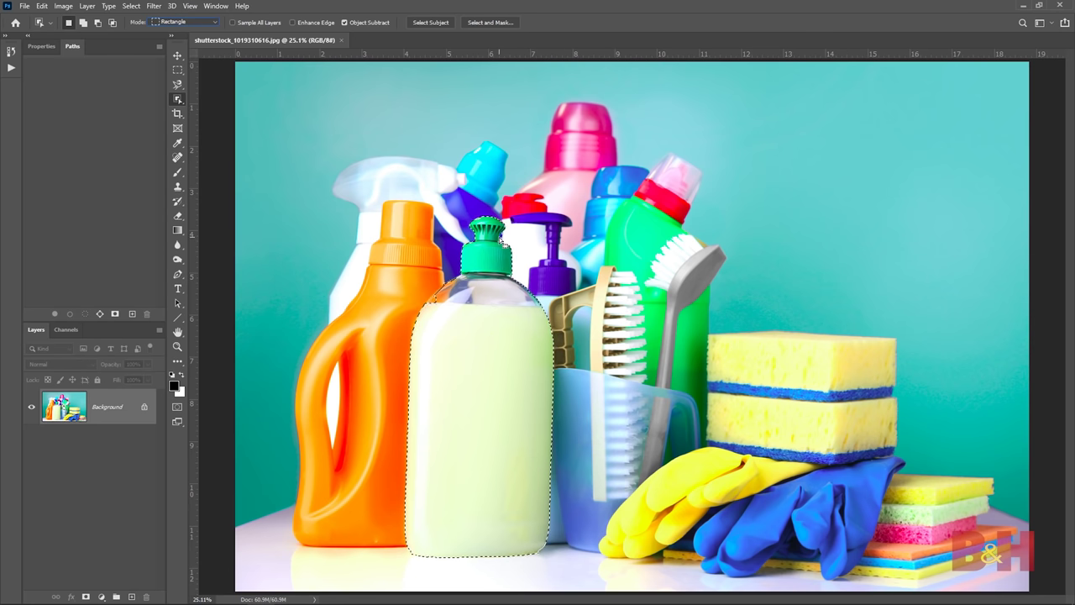
Check the selection edge around the soap bottle's green cap and clear shoulder, and add a layer mask from the selection.
click(177, 346)
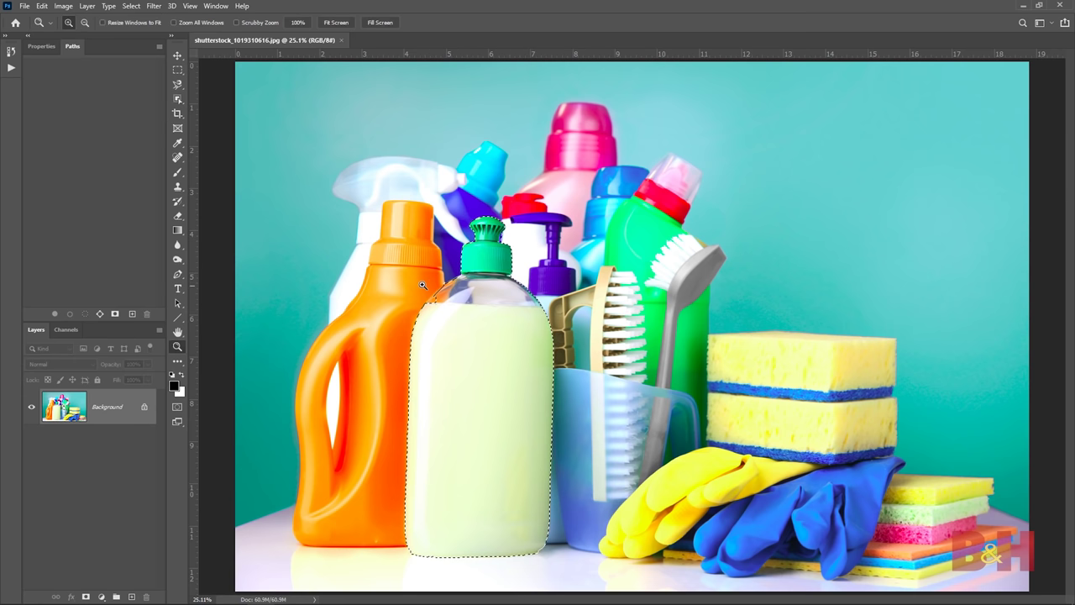
click(438, 301)
click(437, 300)
click(438, 301)
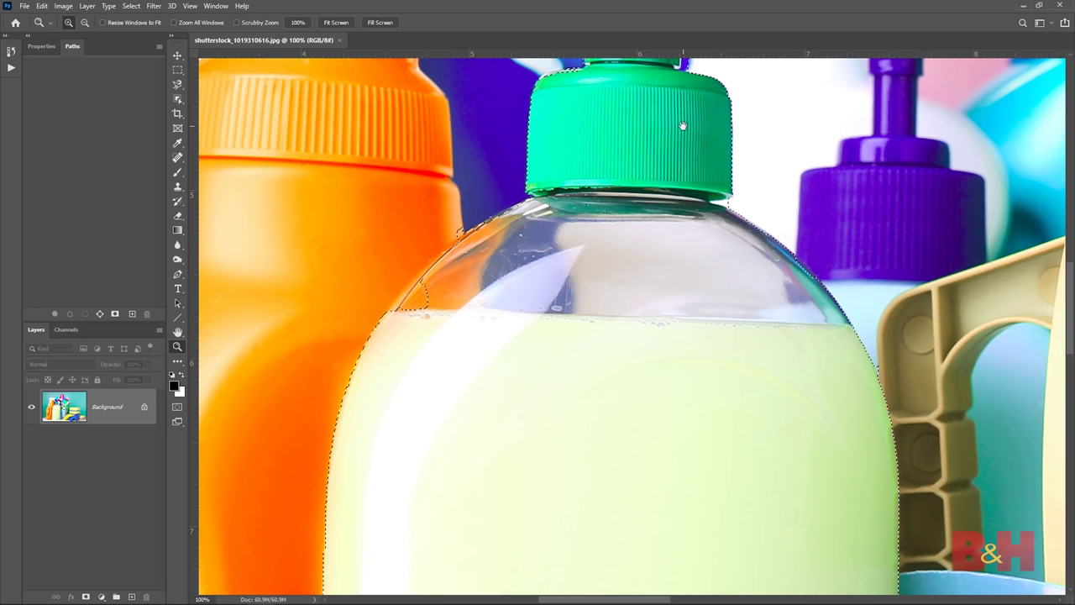
drag(684, 120, 624, 338)
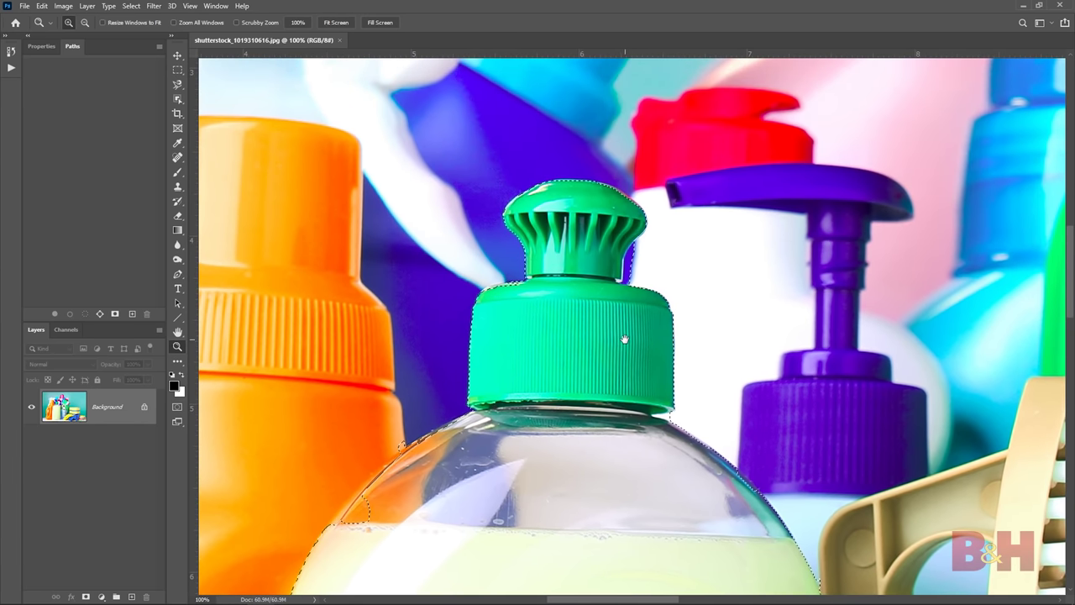
key(ctrl+0)
click(84, 596)
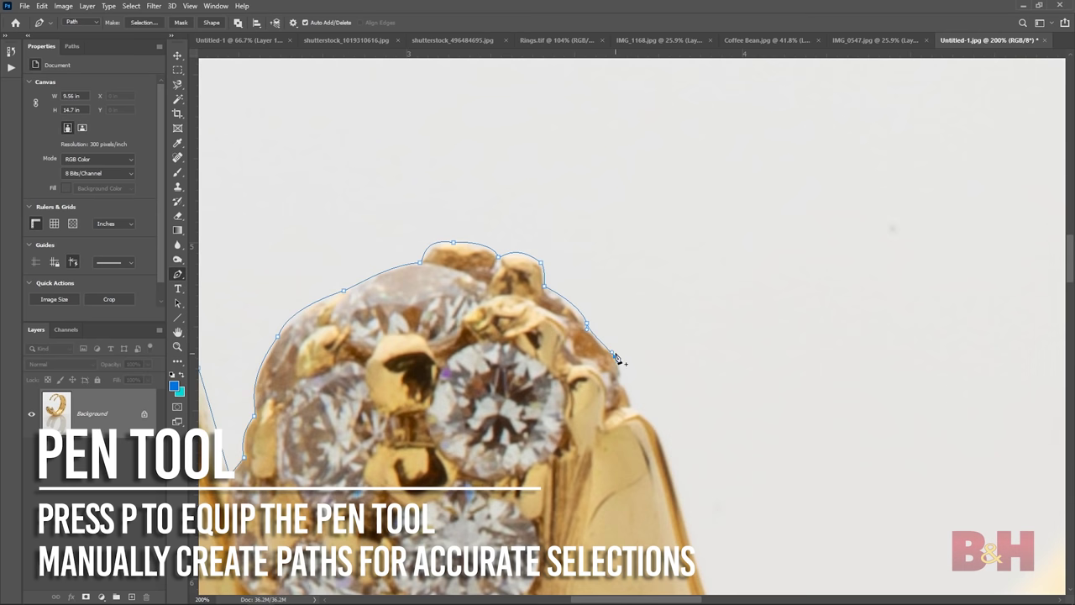
Continue the Pen path in Untitled-1.jpg down from the front jeweled tip along the ring's inner gold edge.
click(614, 356)
drag(622, 384, 531, 309)
drag(541, 353, 523, 290)
scroll(541, 286, down, 5)
scroll(542, 286, right, 2)
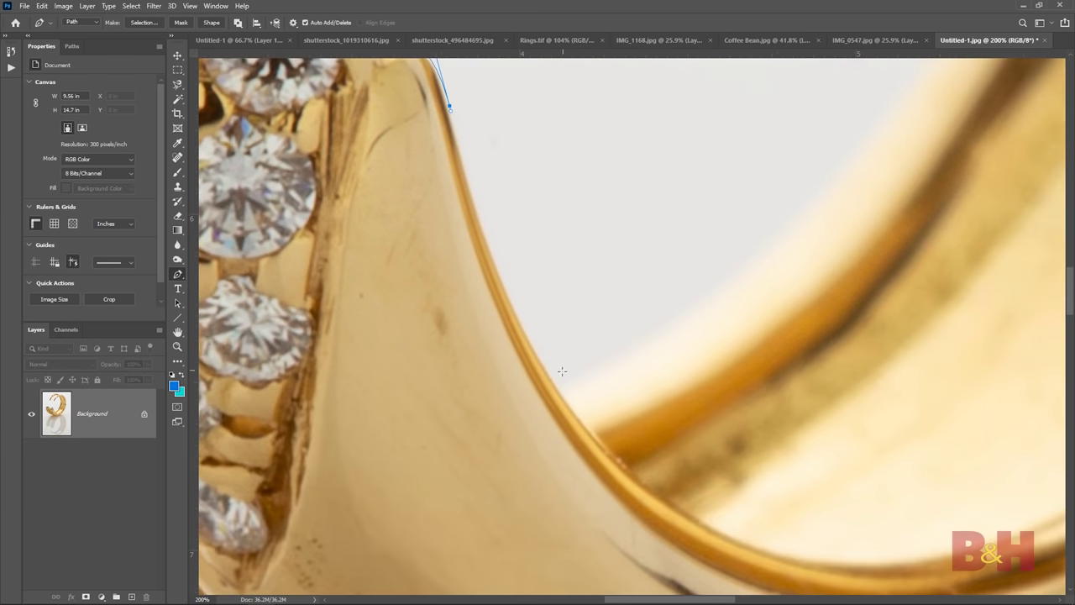
drag(558, 387, 480, 277)
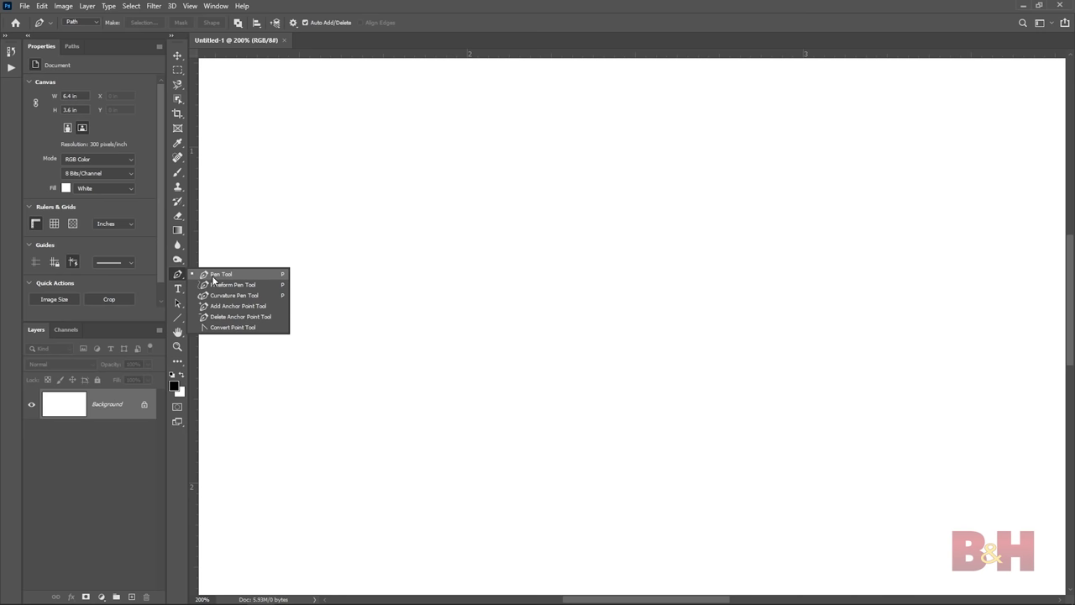
Draw a horizontal Pen path segment about 0.9 inches long on the blank canvas and continue it with a curved segment below.
click(212, 278)
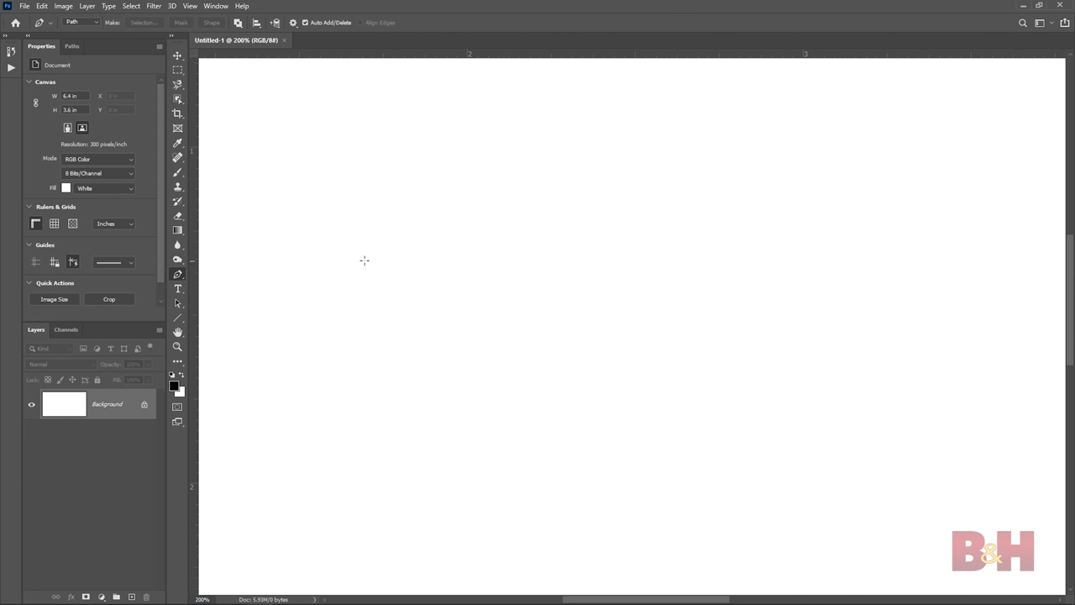
click(413, 252)
click(722, 252)
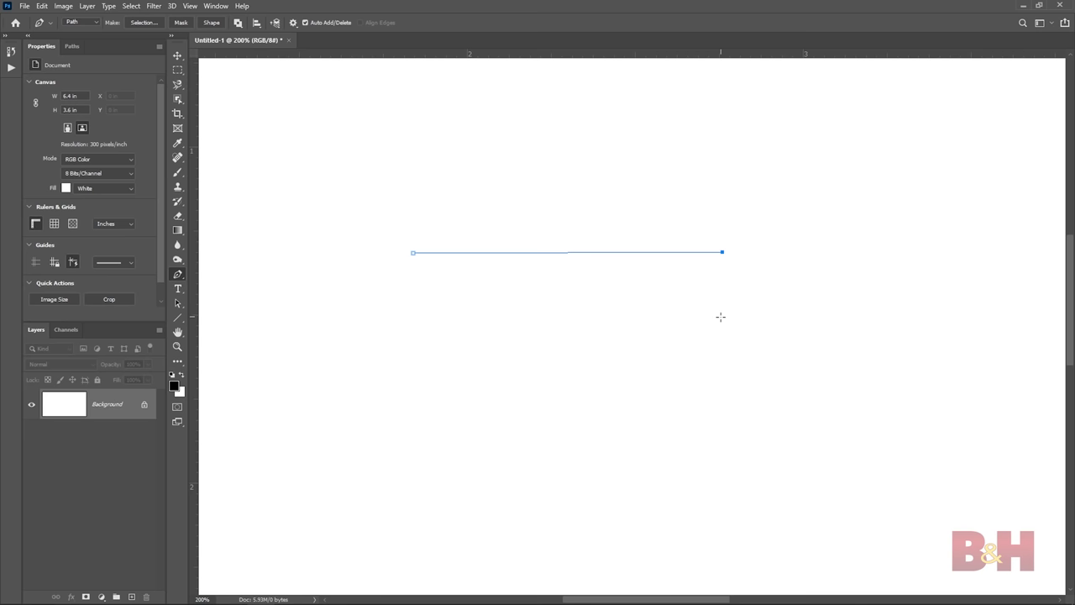
drag(723, 376, 647, 389)
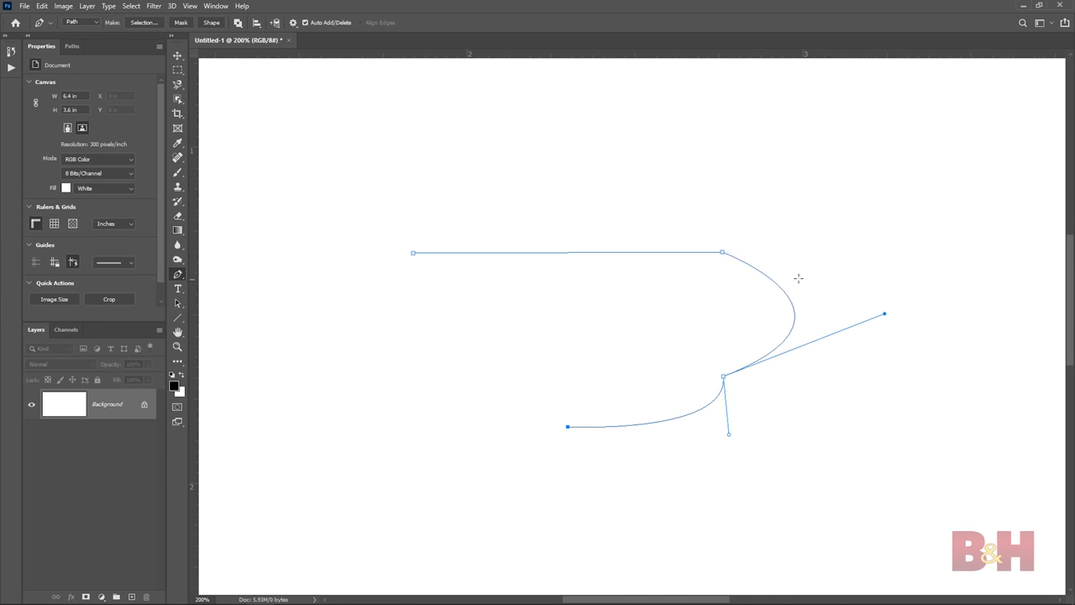
Adjust the direction lines at the path's lower-right anchor point, undo the last handle change, and reshape the anchor point above it.
mouse_move(887, 317)
mouse_down()
mouse_move(879, 288)
mouse_move(871, 375)
mouse_move(865, 293)
mouse_move(867, 328)
mouse_move(867, 317)
mouse_up()
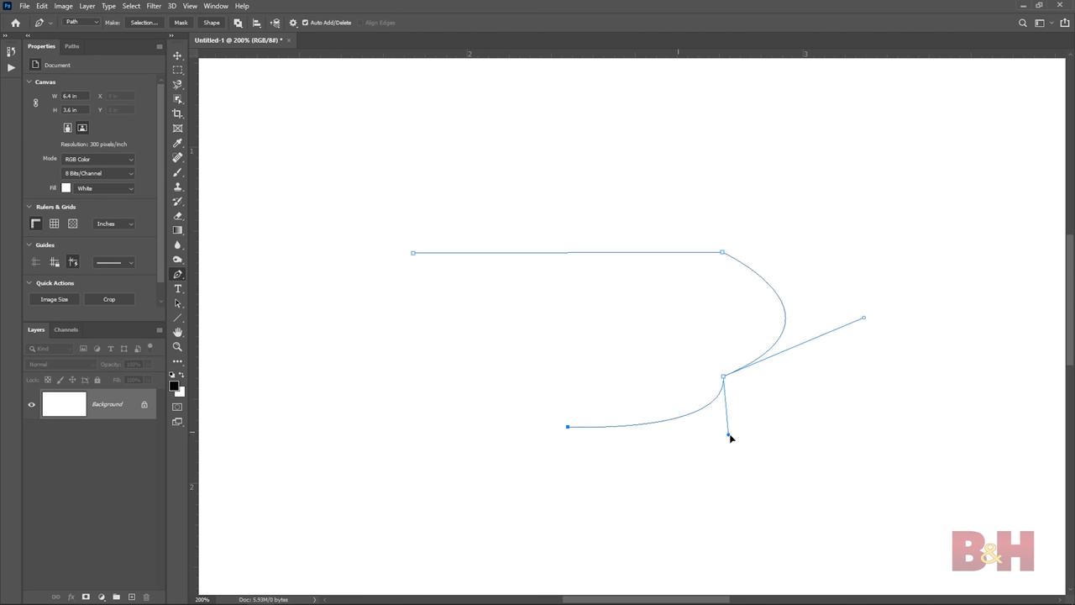
mouse_move(728, 435)
mouse_down()
mouse_move(759, 434)
mouse_move(644, 437)
mouse_move(805, 436)
mouse_move(742, 428)
mouse_up()
key(ctrl+z)
drag(721, 252, 678, 317)
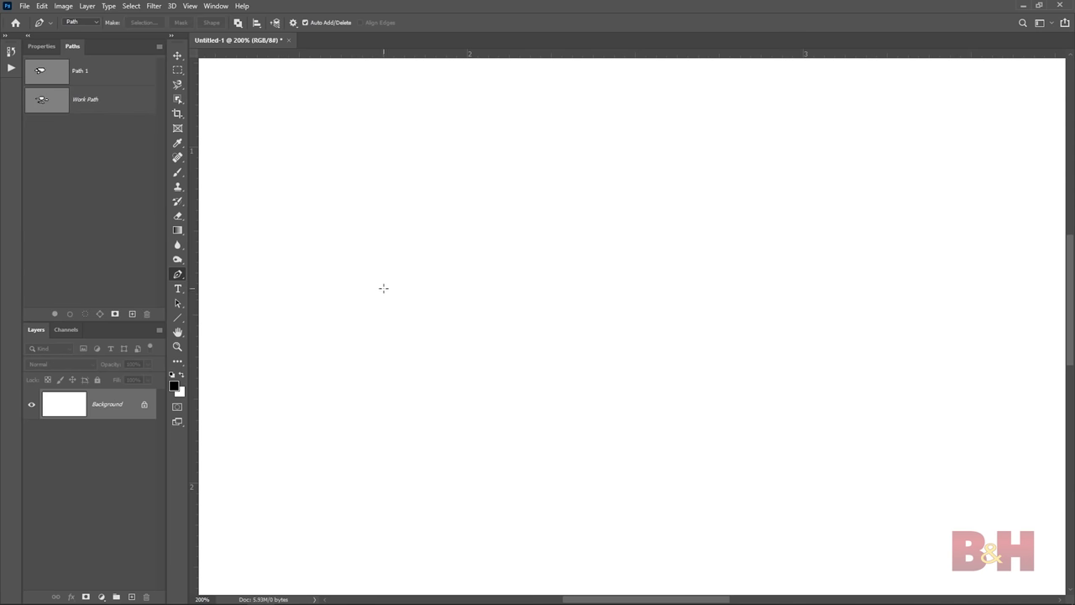
Draw a horizontal path about 1.4 inches long, add an anchor point at its middle, and raise that point to form an arch.
click(383, 288)
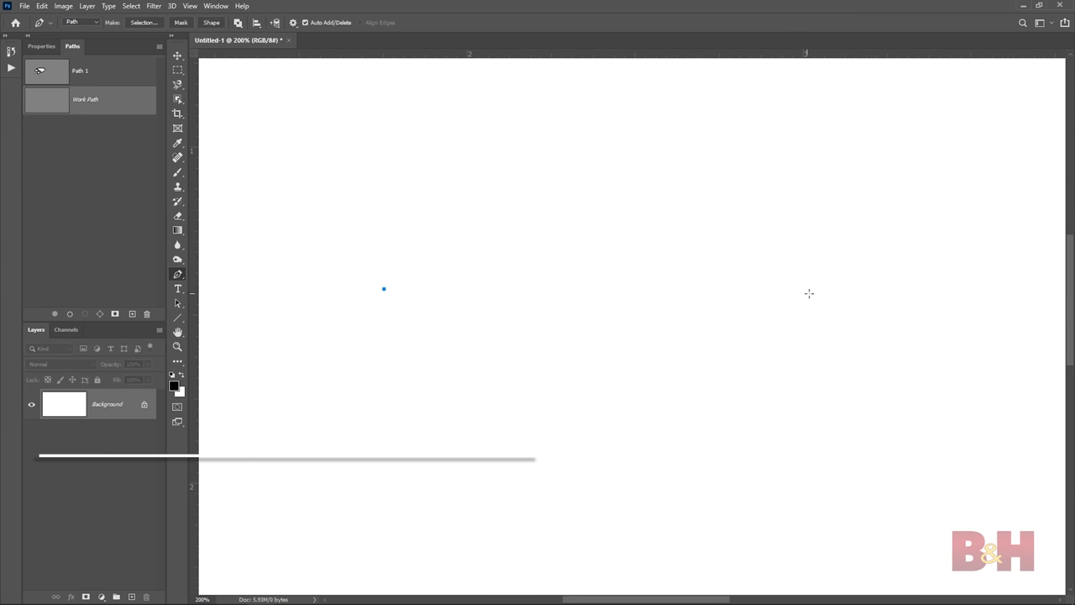
click(862, 291)
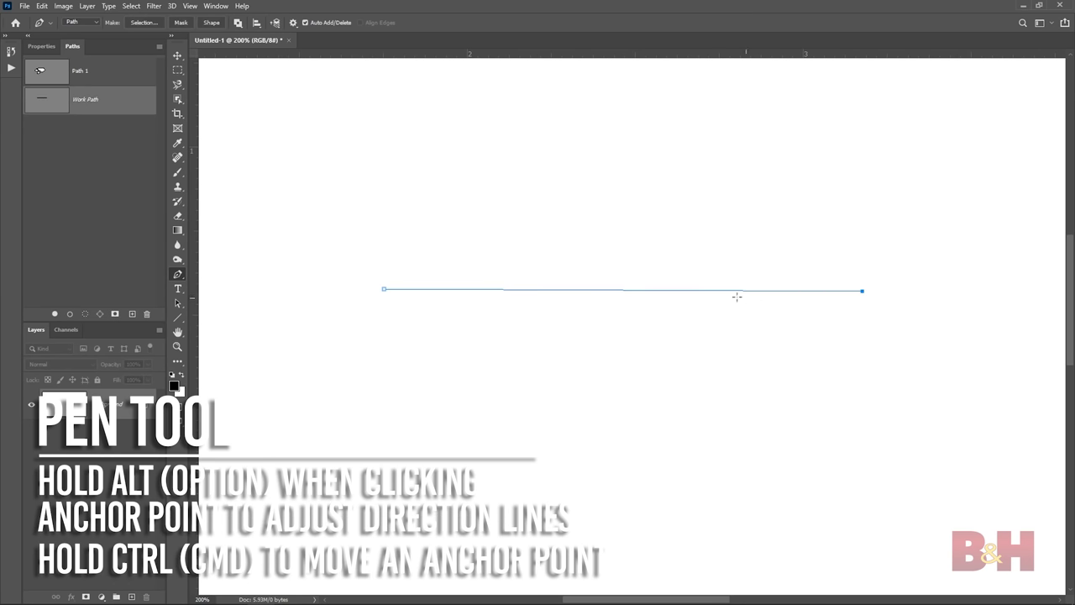
click(623, 290)
drag(624, 290, 623, 145)
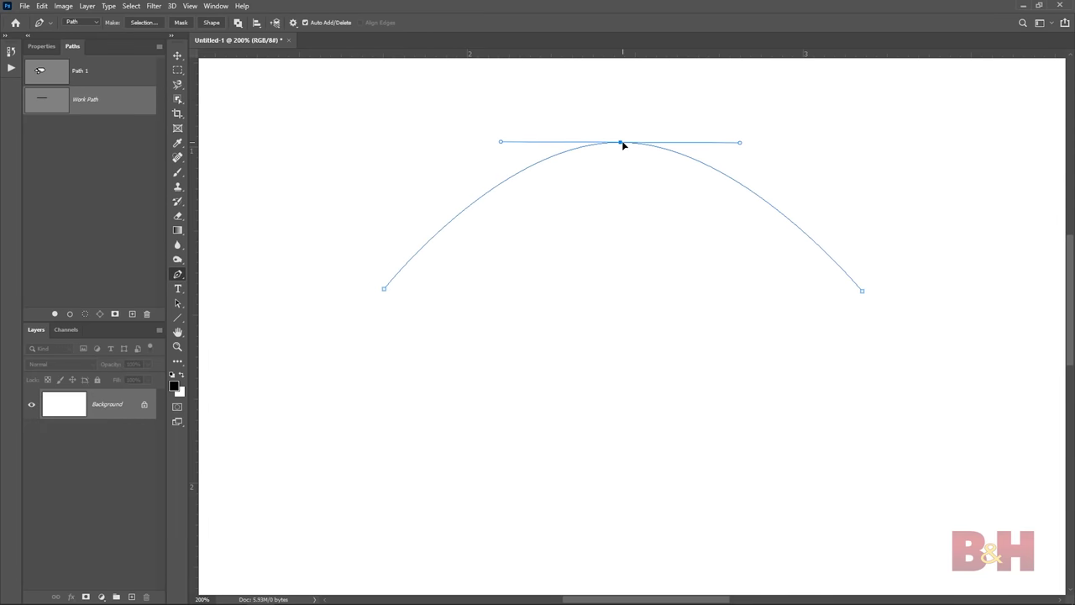
click(864, 290)
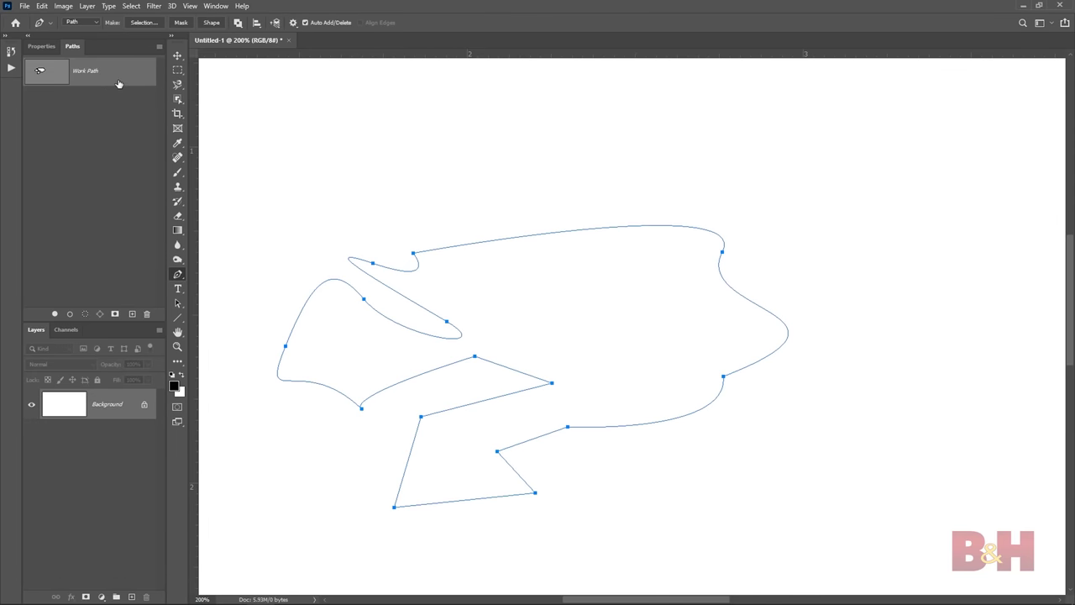
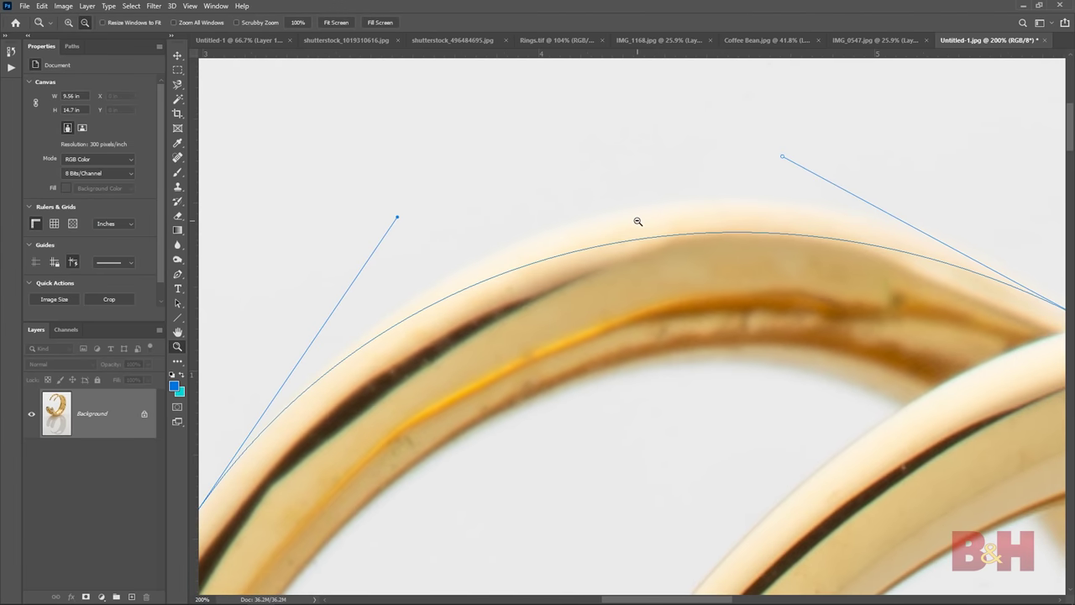
Adjust the direction lines of the path on the ring's rear arm so the curve follows its outer edge.
scroll(588, 220, down, 2)
drag(656, 200, 629, 160)
drag(467, 229, 467, 239)
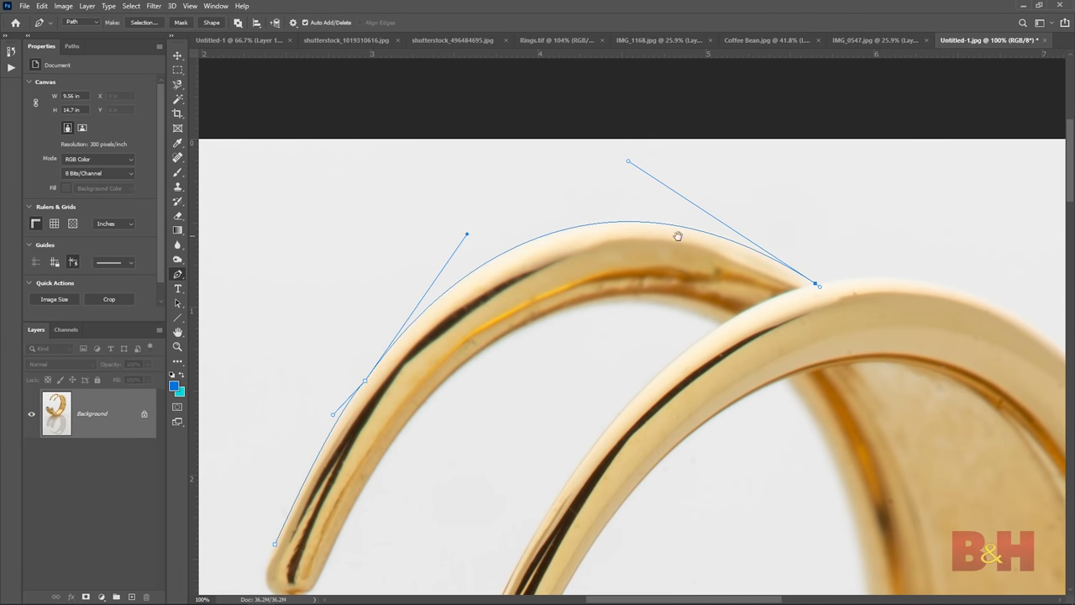
Add an anchor point on the ring's right outer edge and bend the segment from the rear arm around the front band.
scroll(677, 235, down, 3)
scroll(677, 235, right, 5)
drag(768, 505, 770, 519)
scroll(771, 523, up, 3)
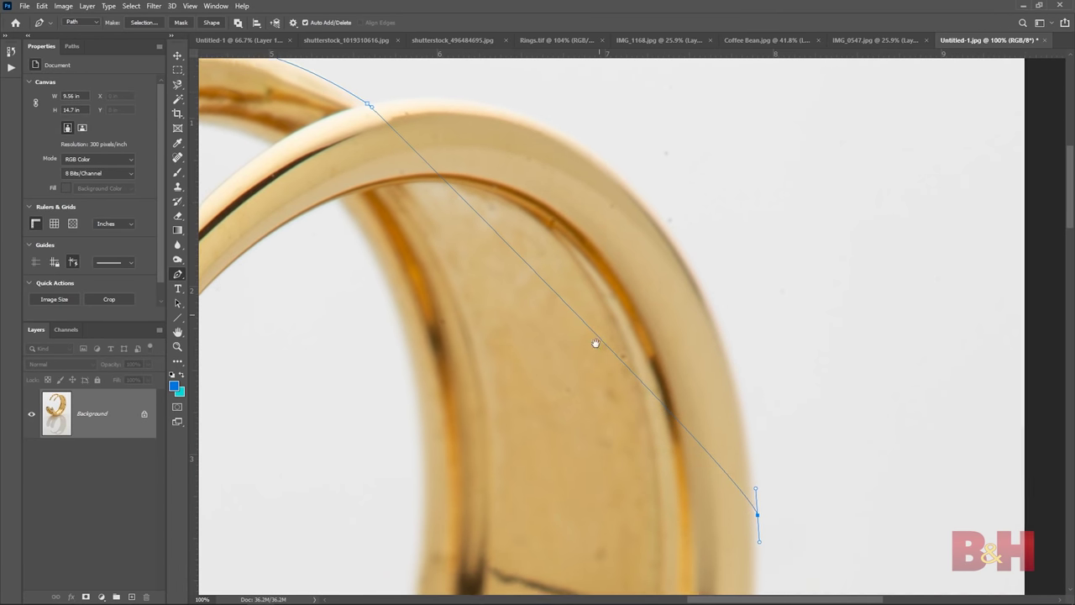
drag(382, 174, 742, 126)
drag(771, 558, 777, 546)
mouse_move(740, 124)
mouse_down()
mouse_move(732, 129)
mouse_move(736, 120)
mouse_up()
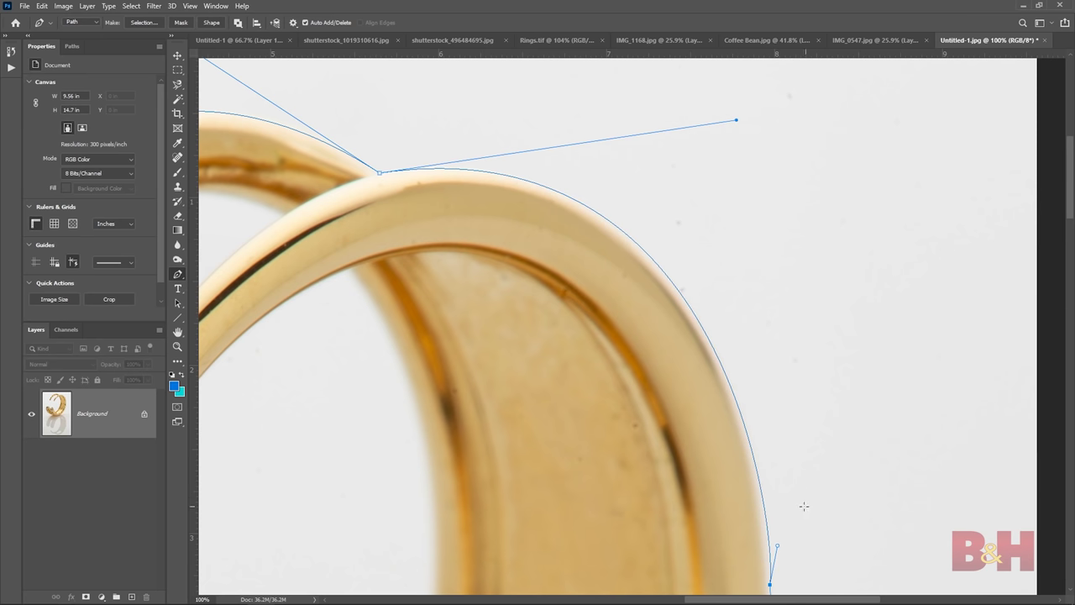
Add an anchor point on the front band's upper-right curve and adjust the direction lines to fit the outer edge.
drag(776, 545, 762, 515)
drag(736, 120, 743, 135)
click(672, 278)
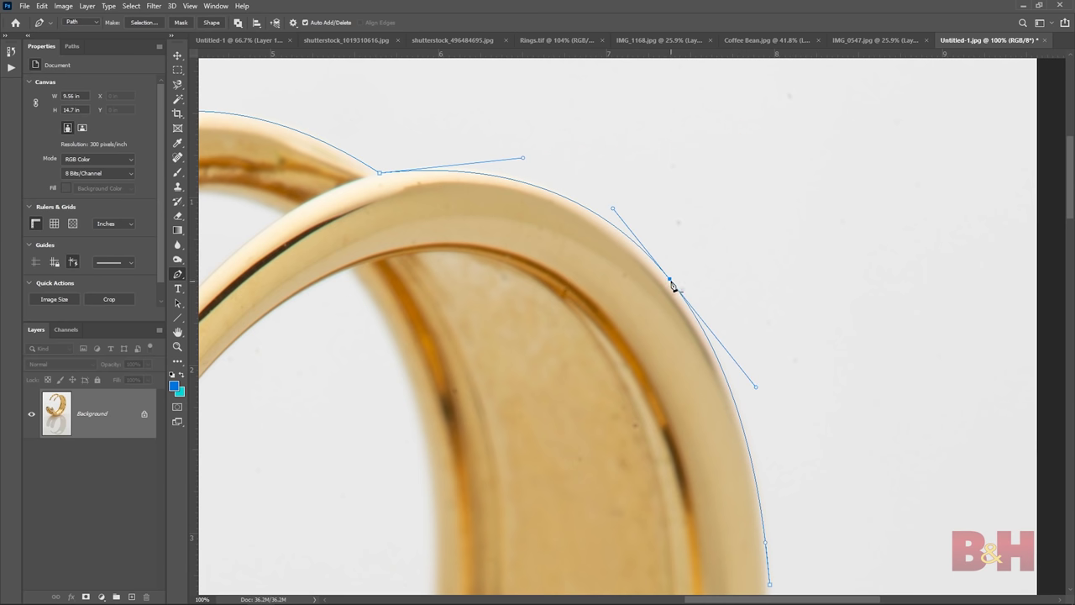
drag(672, 283, 670, 279)
drag(613, 208, 593, 189)
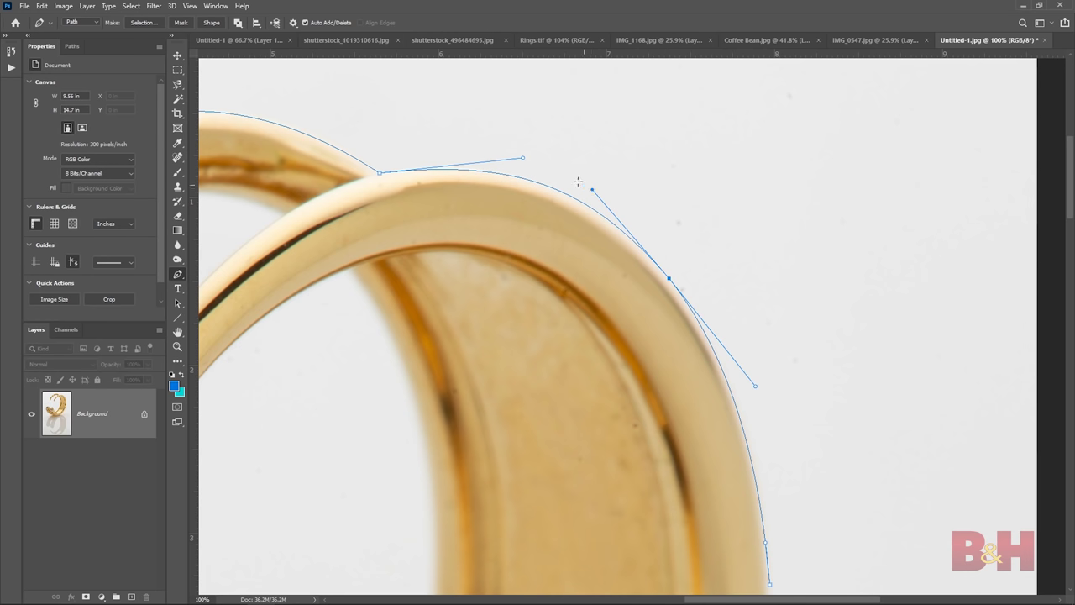
drag(631, 283, 583, 163)
drag(703, 347, 552, 312)
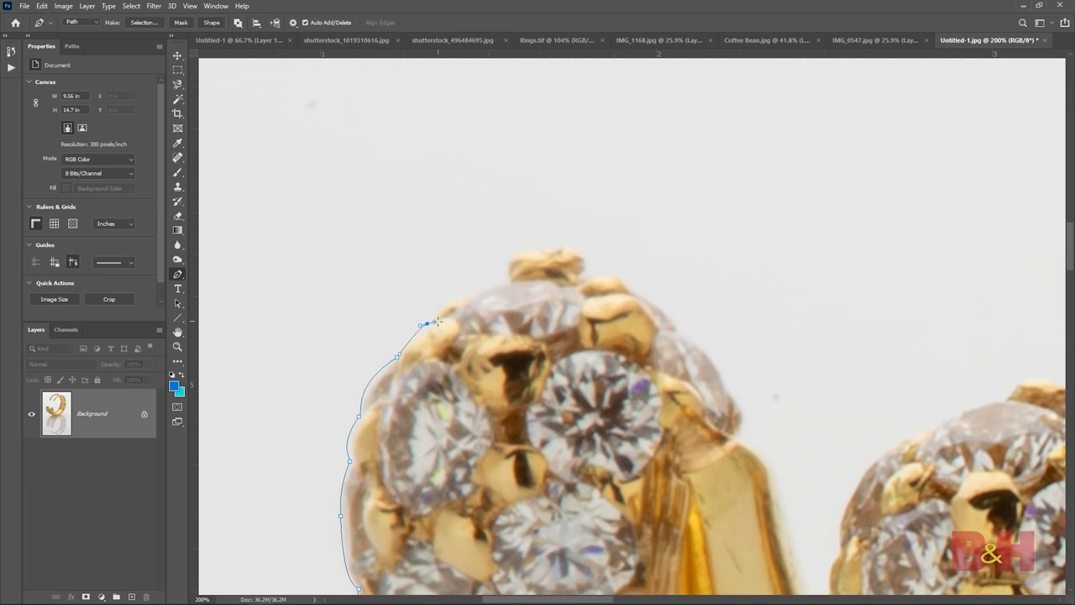
Trace the top of the rear jeweled tip with Pen anchor points around its gold prongs and stones.
click(468, 300)
drag(468, 300, 411, 334)
click(452, 319)
click(471, 286)
click(505, 284)
click(523, 312)
click(571, 326)
Continue the Pen path down the right side of the rear jeweled tip onto its gold shoulder.
drag(621, 367, 524, 298)
click(554, 362)
drag(555, 361, 493, 260)
click(508, 336)
drag(508, 336, 504, 269)
click(535, 374)
drag(559, 316, 575, 299)
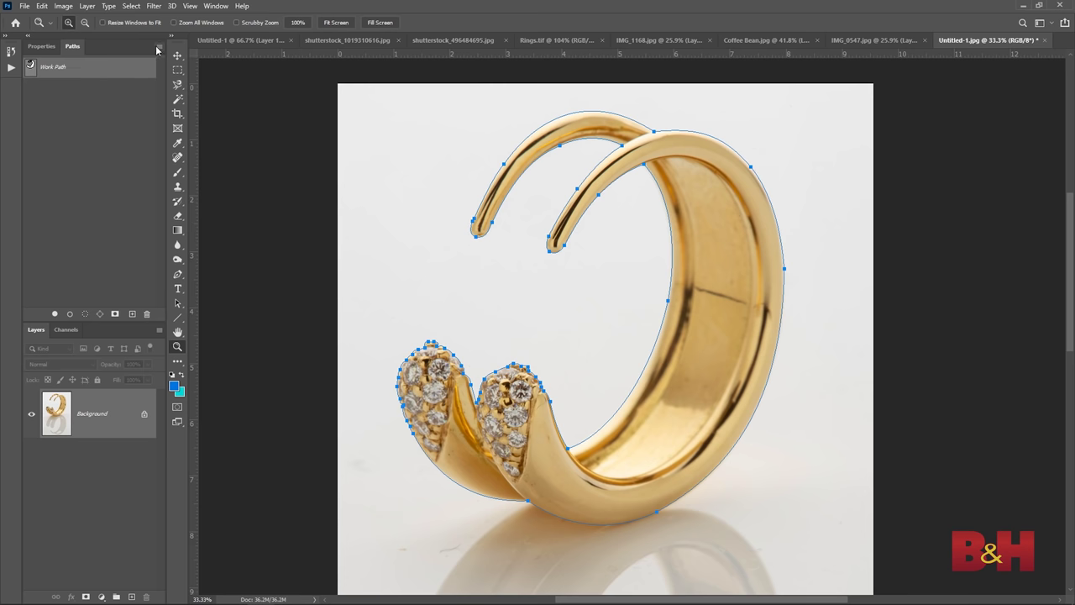
Save the ring's work path as Path 1 and add an empty layer to the masked ring document.
click(160, 47)
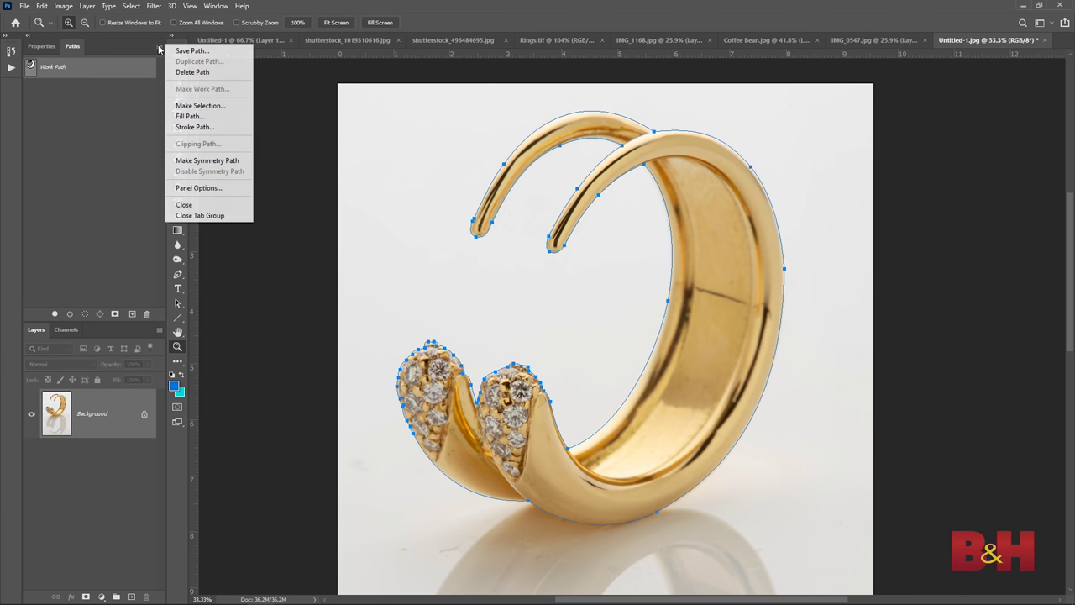
click(202, 51)
click(595, 182)
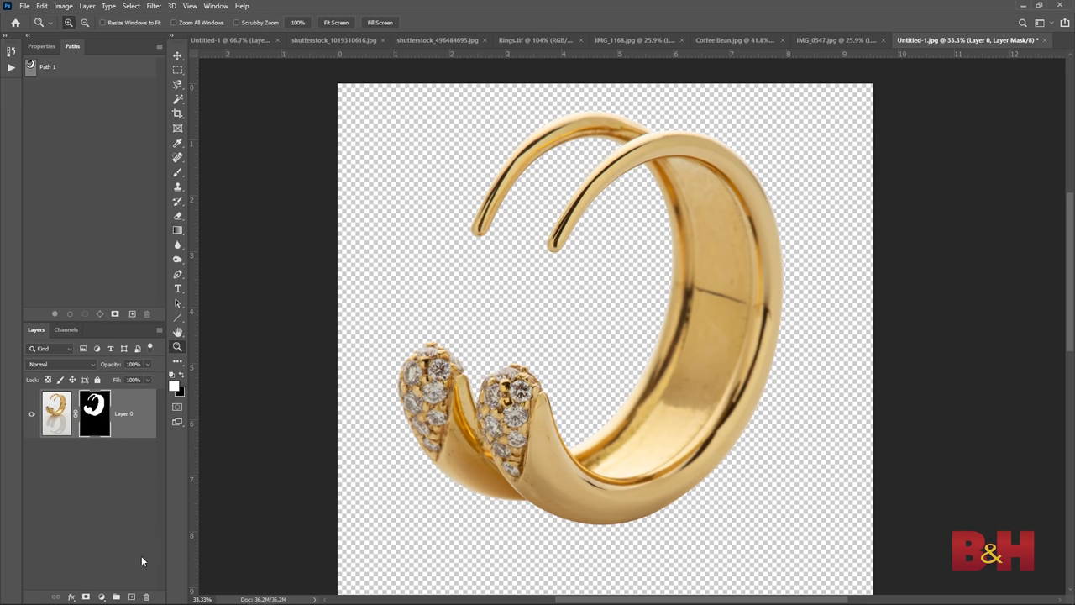
click(132, 596)
click(132, 596)
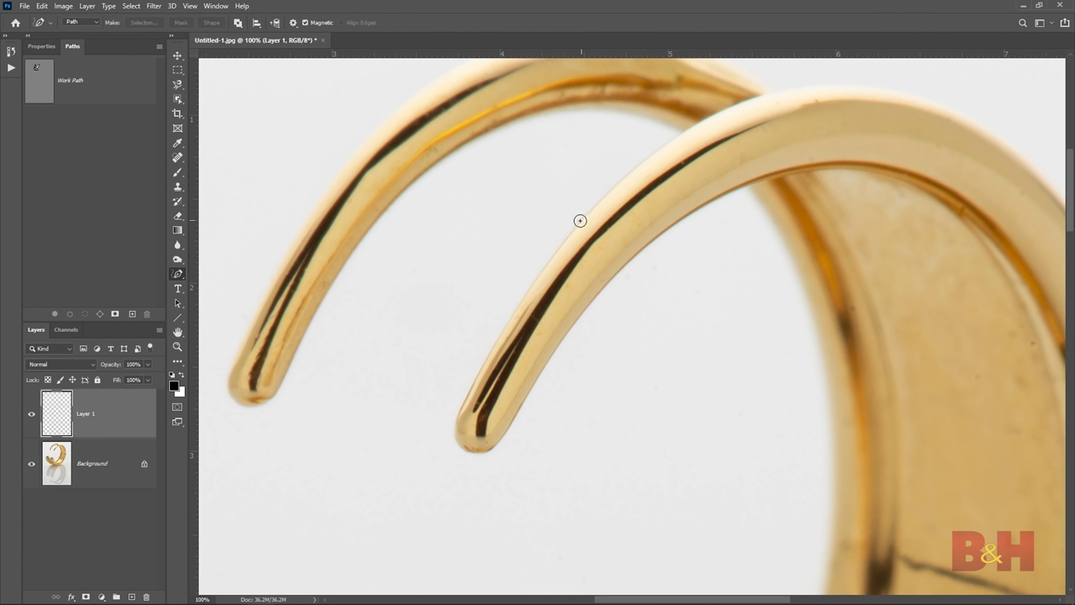
Trace the edge of the ring's front arm with the magnetic Freeform Pen and inspect the path close up.
click(578, 221)
mouse_move(546, 265)
mouse_down()
mouse_move(473, 372)
mouse_move(457, 446)
mouse_move(473, 455)
mouse_move(502, 440)
mouse_move(599, 288)
mouse_move(677, 222)
mouse_move(747, 189)
mouse_move(803, 301)
mouse_move(829, 421)
mouse_move(725, 79)
mouse_move(714, 273)
mouse_move(684, 372)
mouse_up()
double_click(684, 372)
key(z)
click(650, 401)
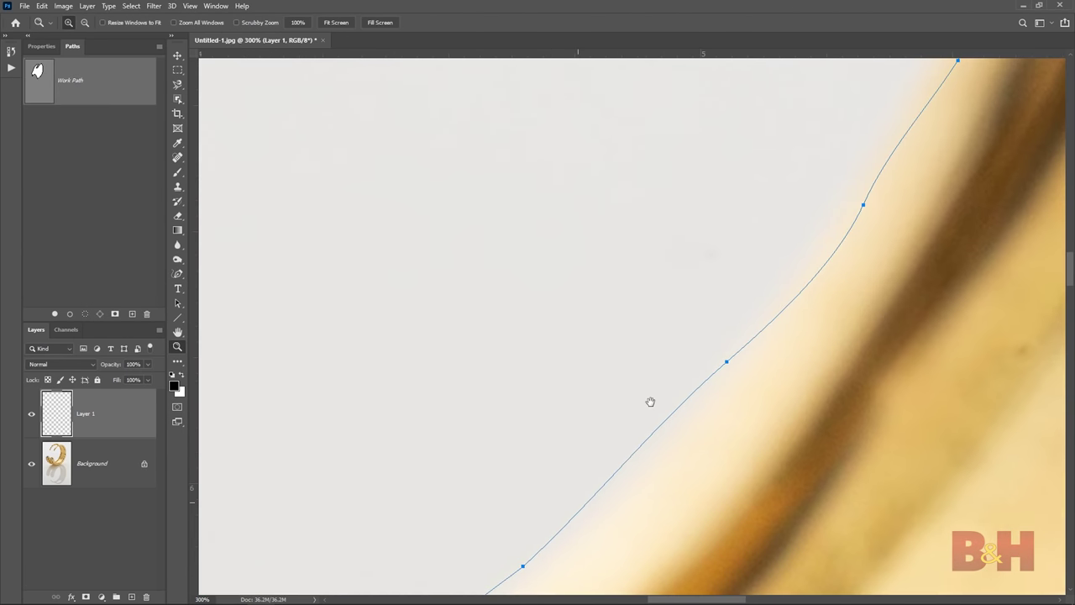
drag(724, 195, 605, 220)
drag(660, 274, 630, 327)
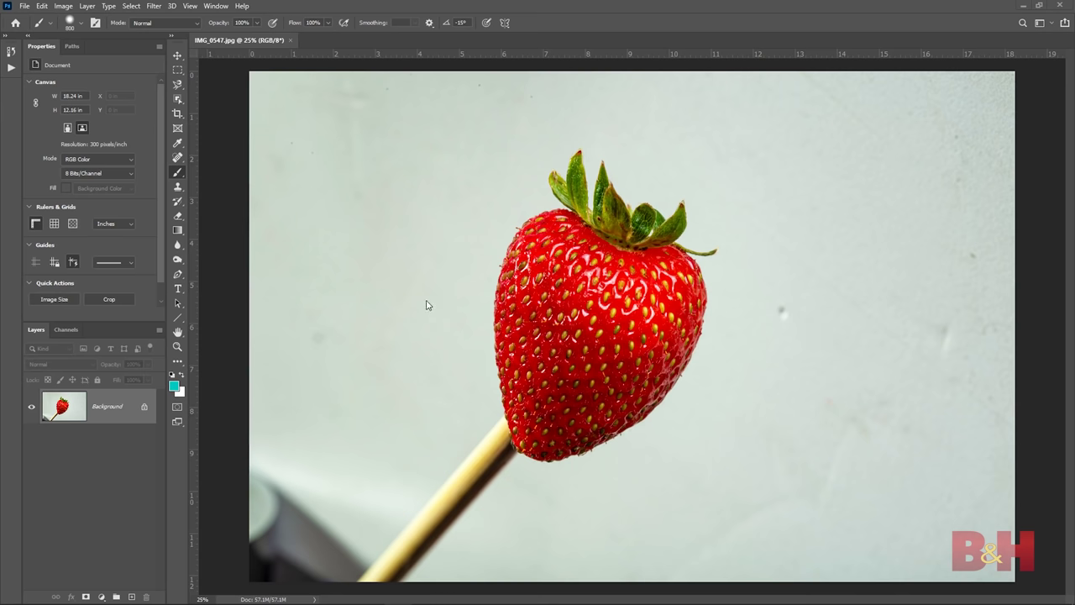
Select the strawberry with Select Subject and hide its background with a layer mask.
click(132, 6)
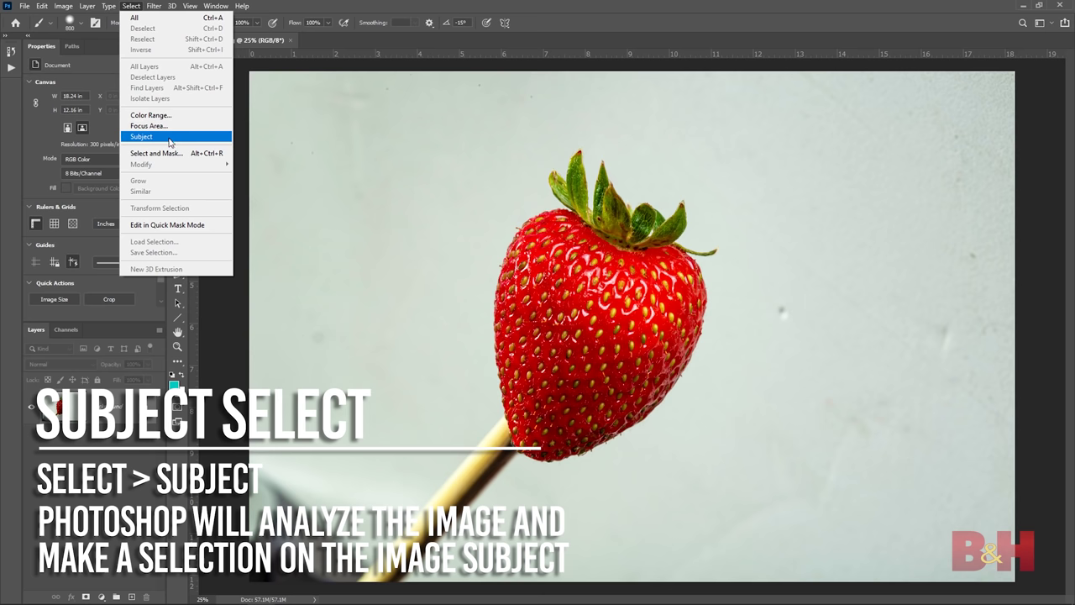
click(170, 138)
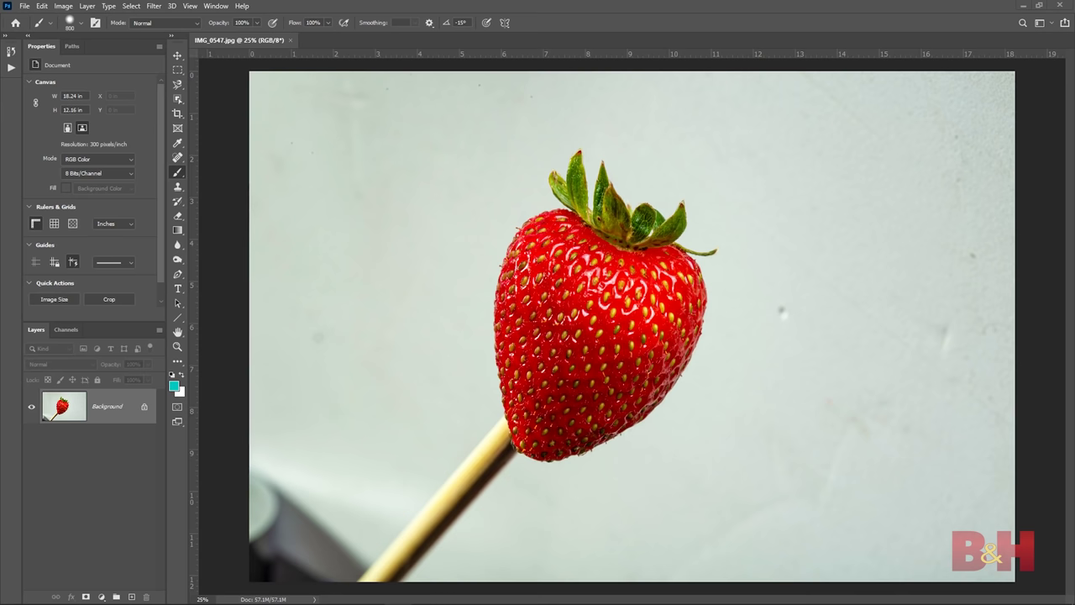
click(132, 6)
click(179, 139)
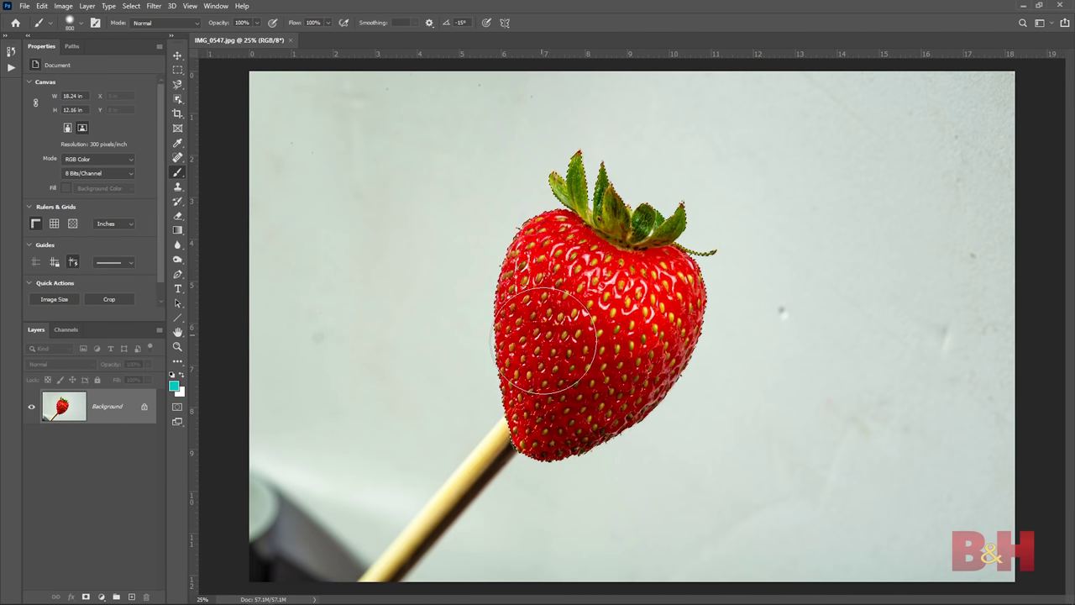
click(85, 597)
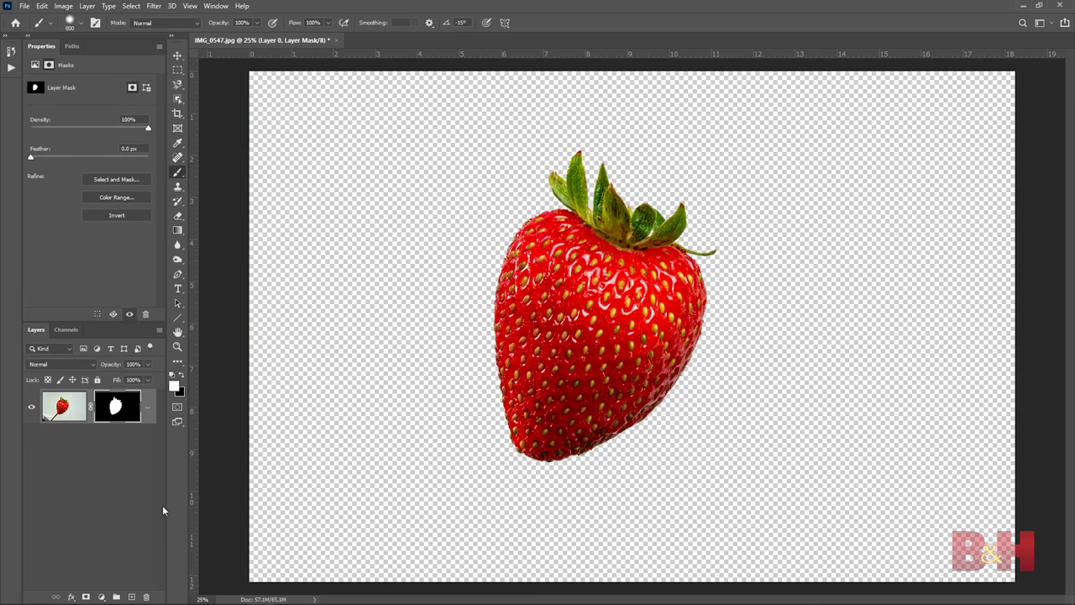
Add a layer beneath the masked strawberry and draw a gradient from the strawberry's centre to the canvas's upper-right corner.
click(131, 597)
key(ctrl+bracketleft)
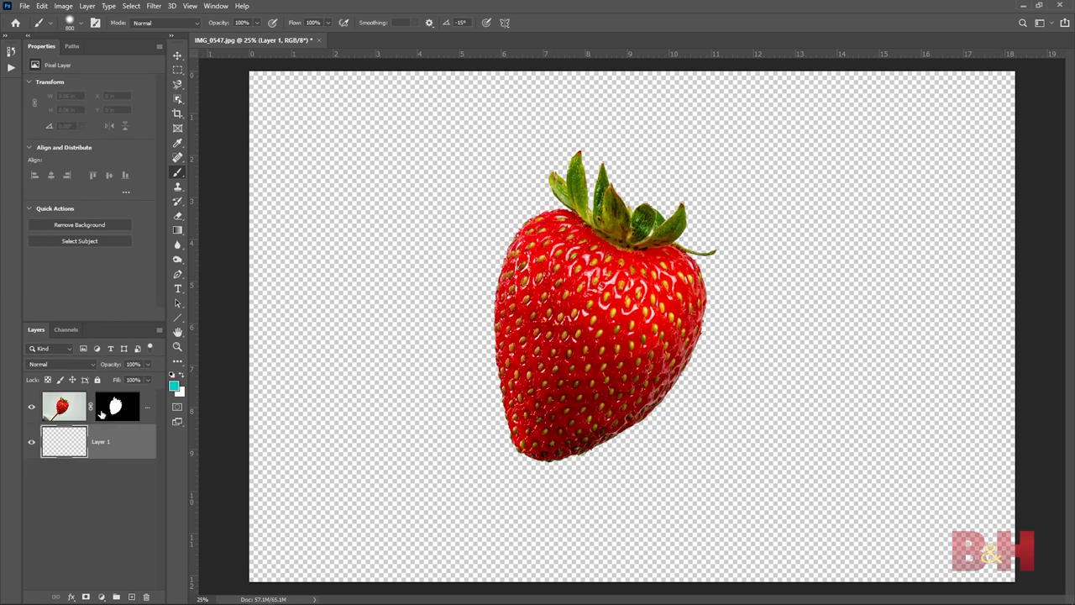
key(g)
key(x)
drag(594, 322, 1018, 72)
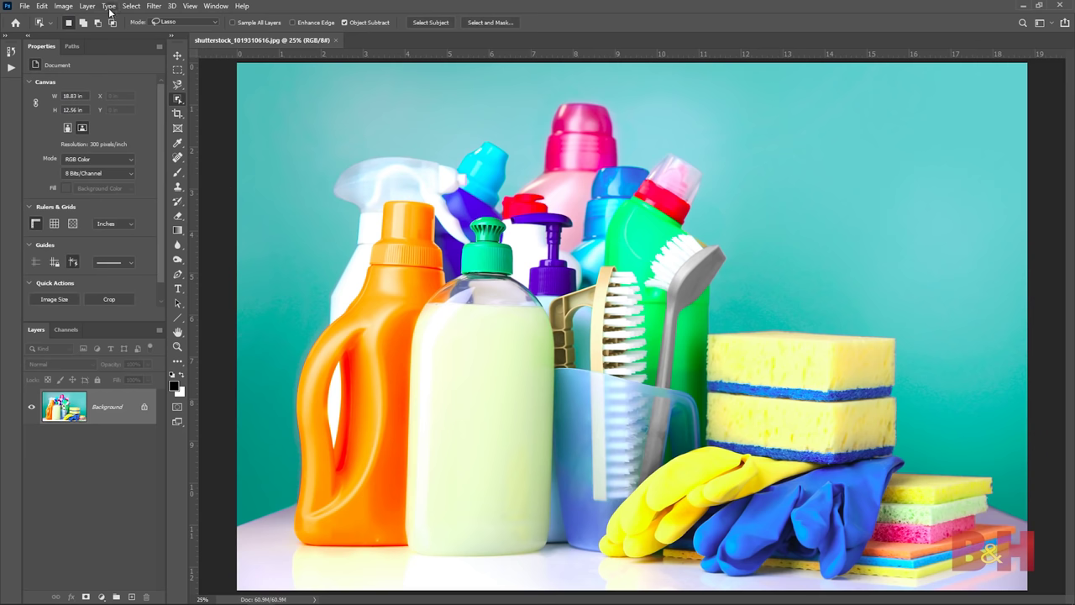
Select the group of cleaning products with Select Subject and turn the selection into a layer mask.
click(131, 6)
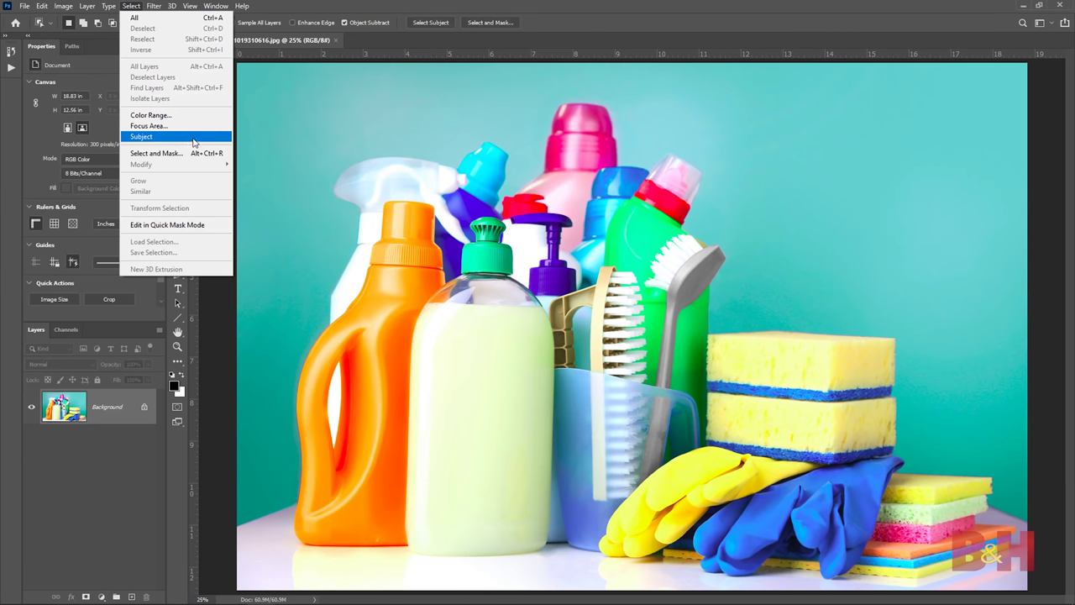
click(193, 142)
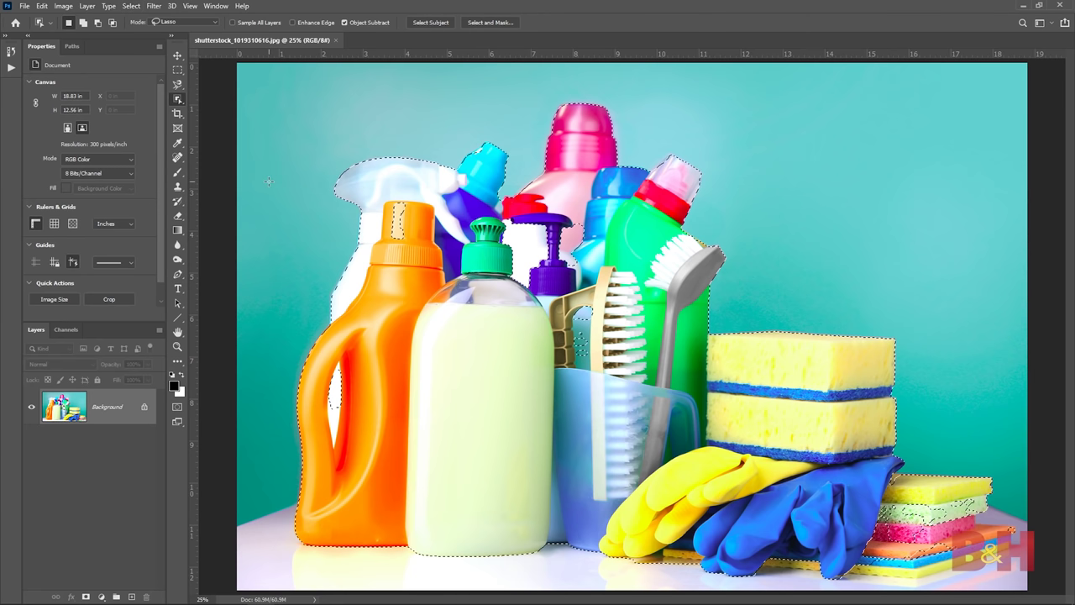
click(86, 597)
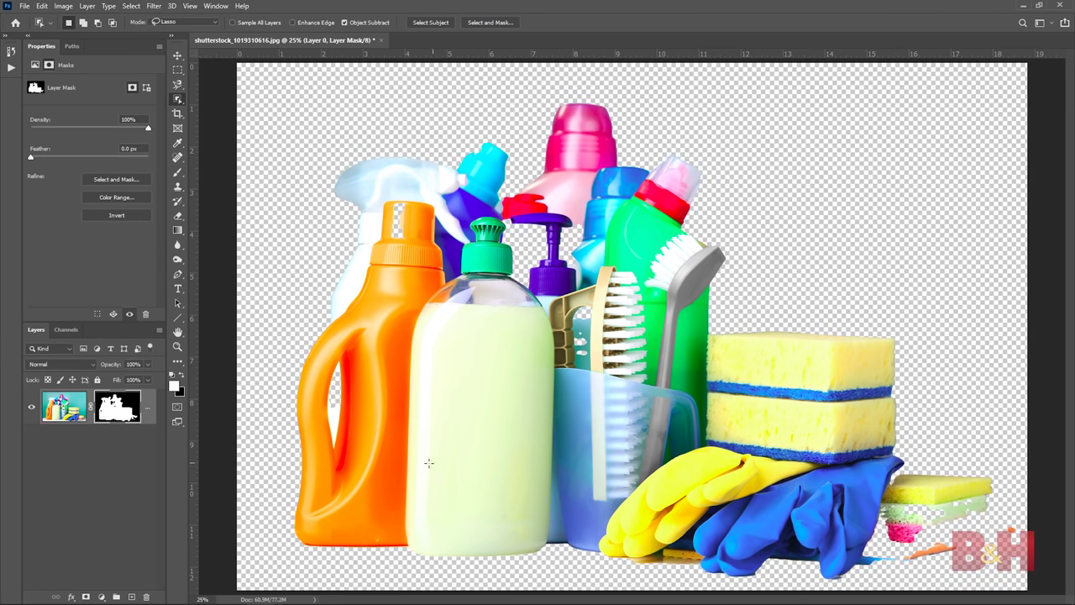
Open the cleaning products' mask in Select and Mask and paint the missing parts of the lower sponges back in.
double_click(116, 410)
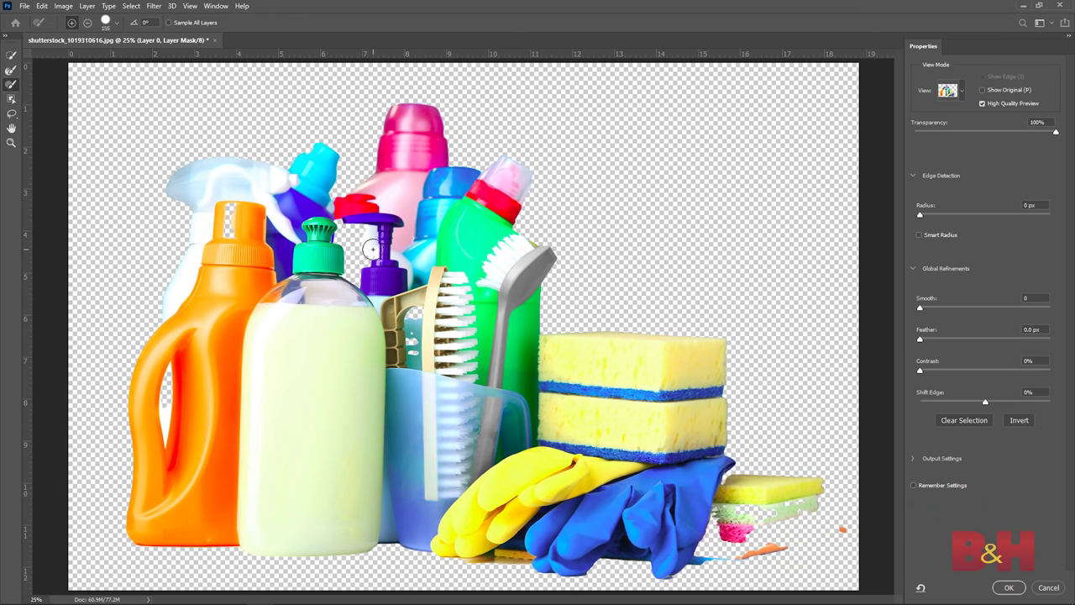
key(bracketright)
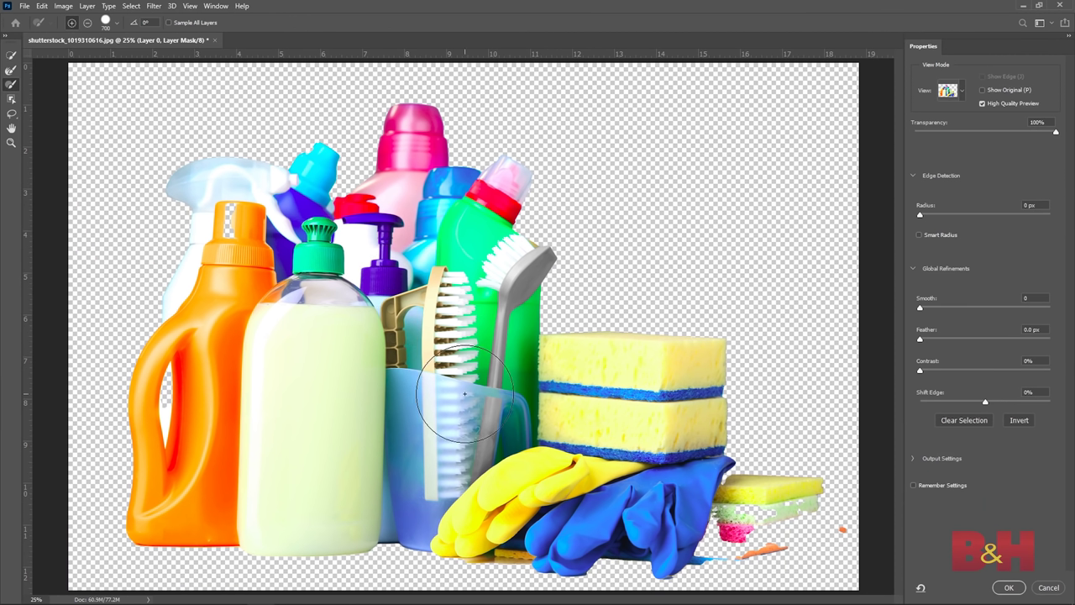
mouse_move(729, 505)
mouse_down()
mouse_move(739, 515)
mouse_move(723, 525)
mouse_move(748, 534)
mouse_move(797, 526)
mouse_move(785, 514)
mouse_move(807, 496)
mouse_move(770, 502)
mouse_up()
key(bracketleft)
key(bracketleft)
click(11, 71)
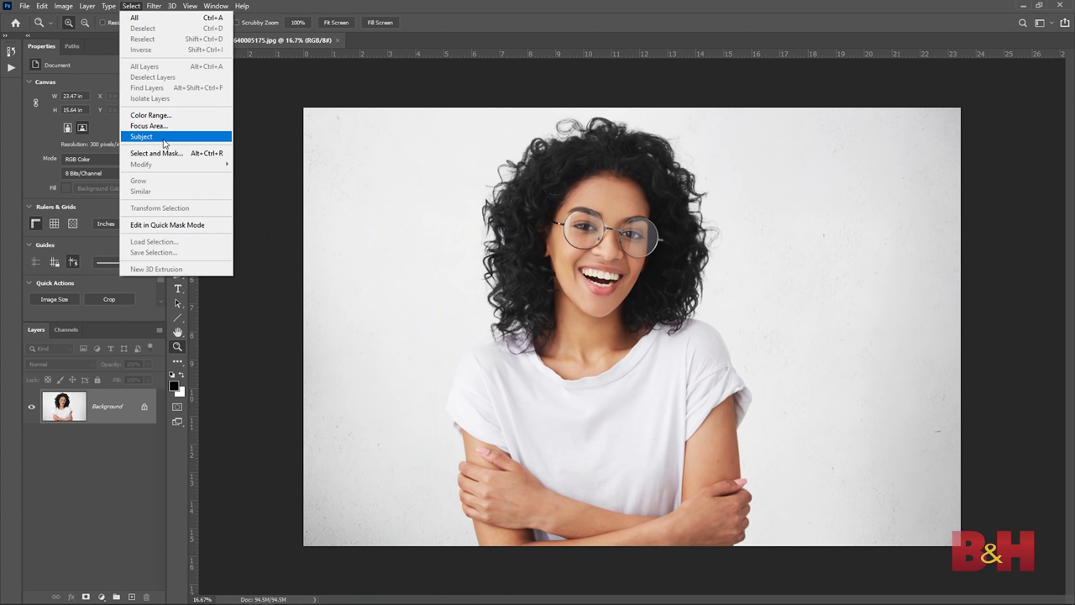
Select the curly-haired woman in the portrait with Select Subject.
click(162, 134)
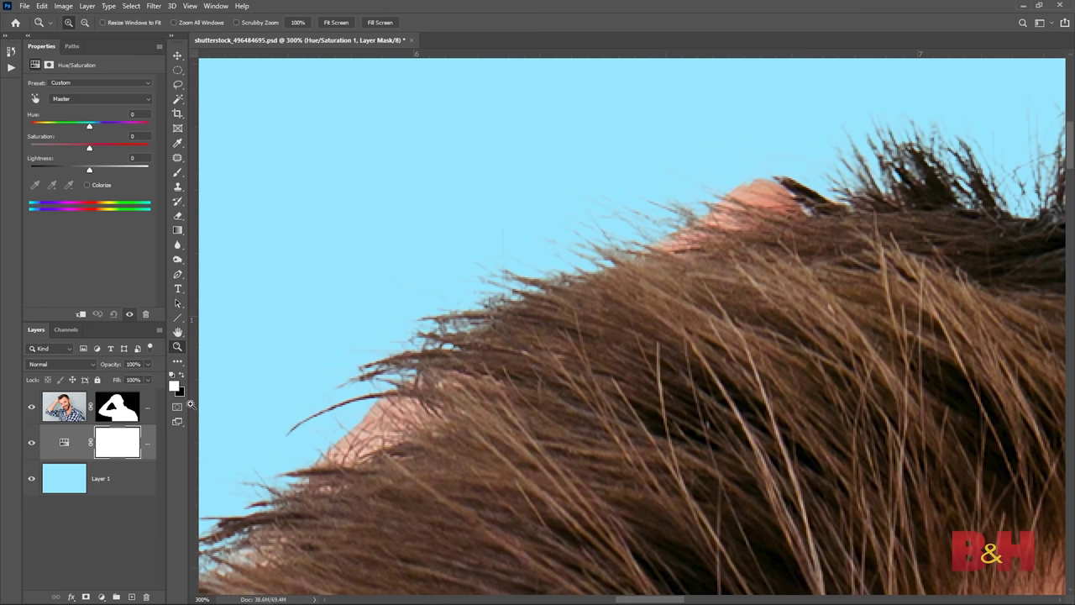
Hide the Hue/Saturation and blue background layers to examine the edge of the man's masked hair.
drag(31, 441, 29, 460)
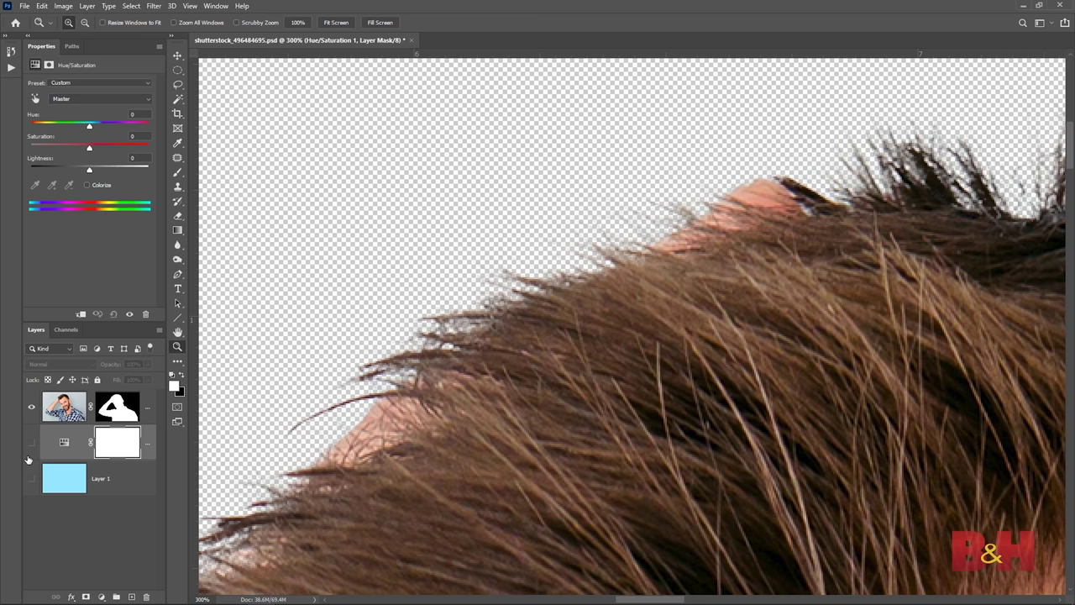
drag(28, 460, 4, 480)
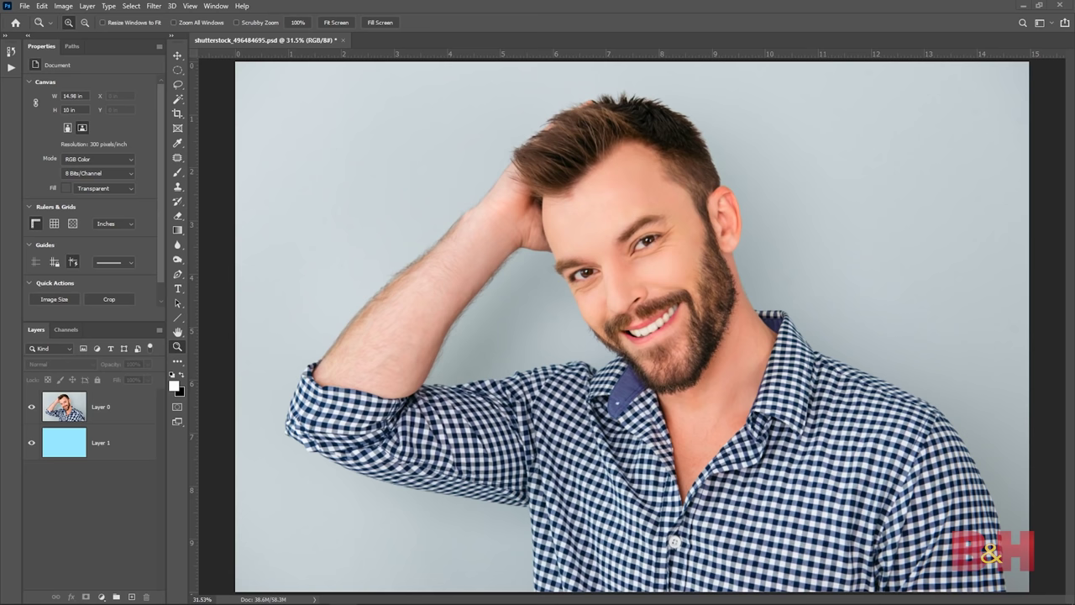
Select the man on Layer 0 with Select Subject and mask out the grey background.
click(122, 409)
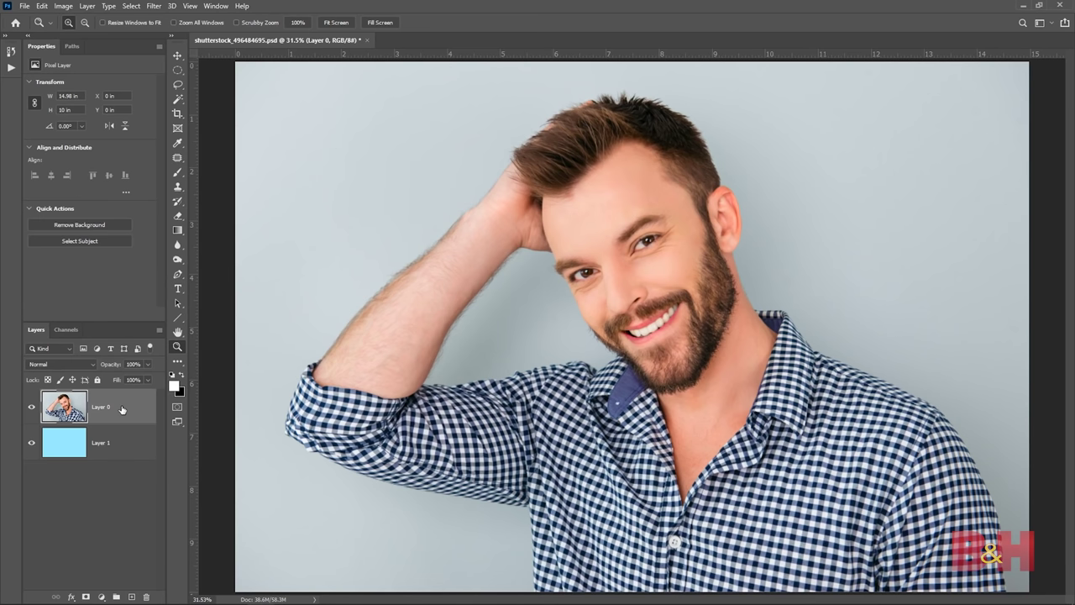
click(131, 6)
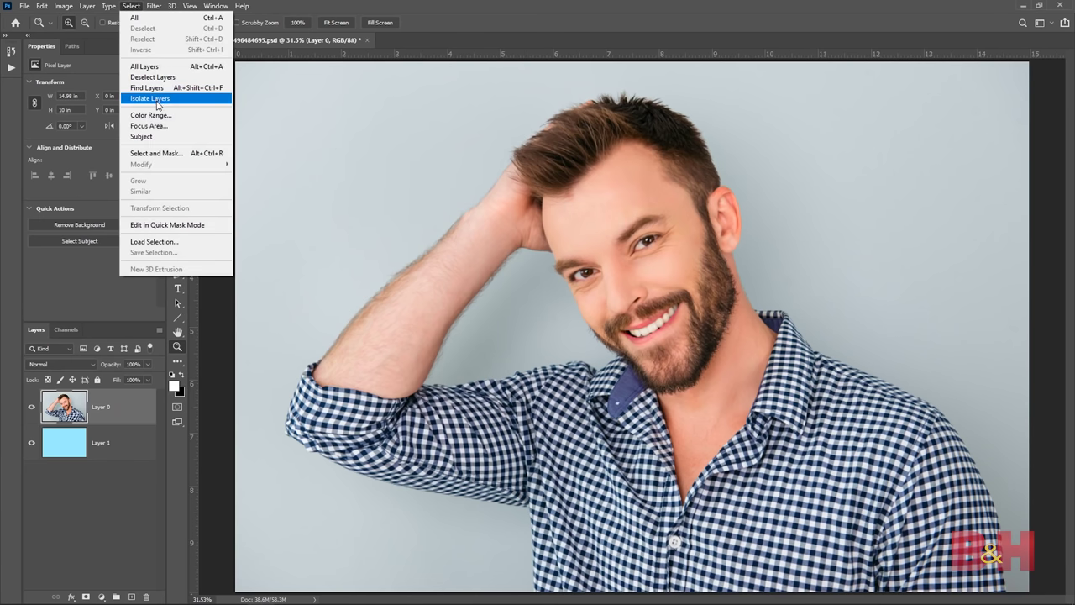
click(155, 137)
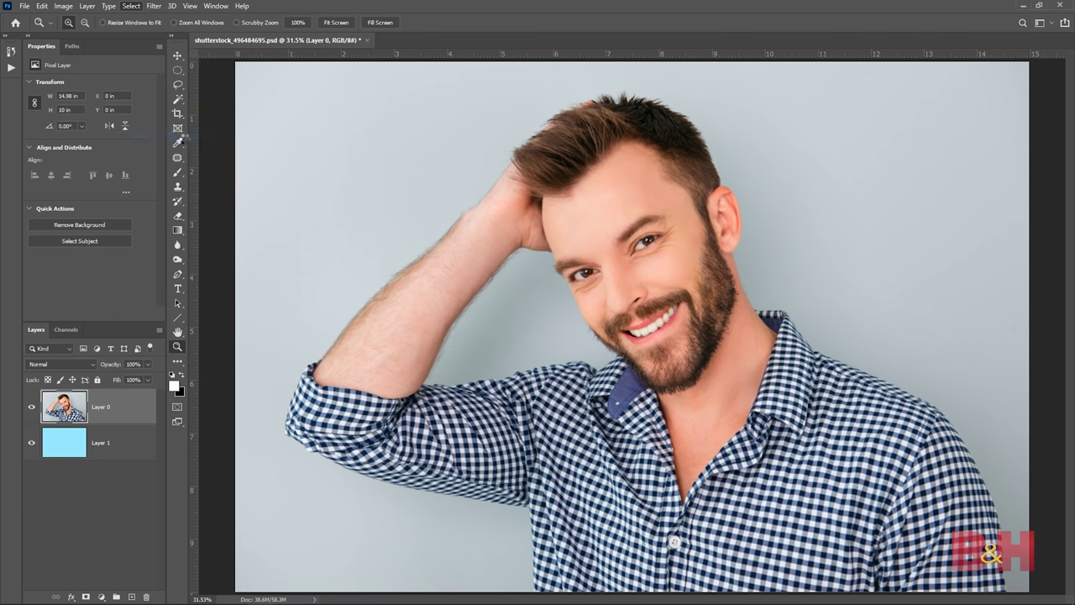
key(i)
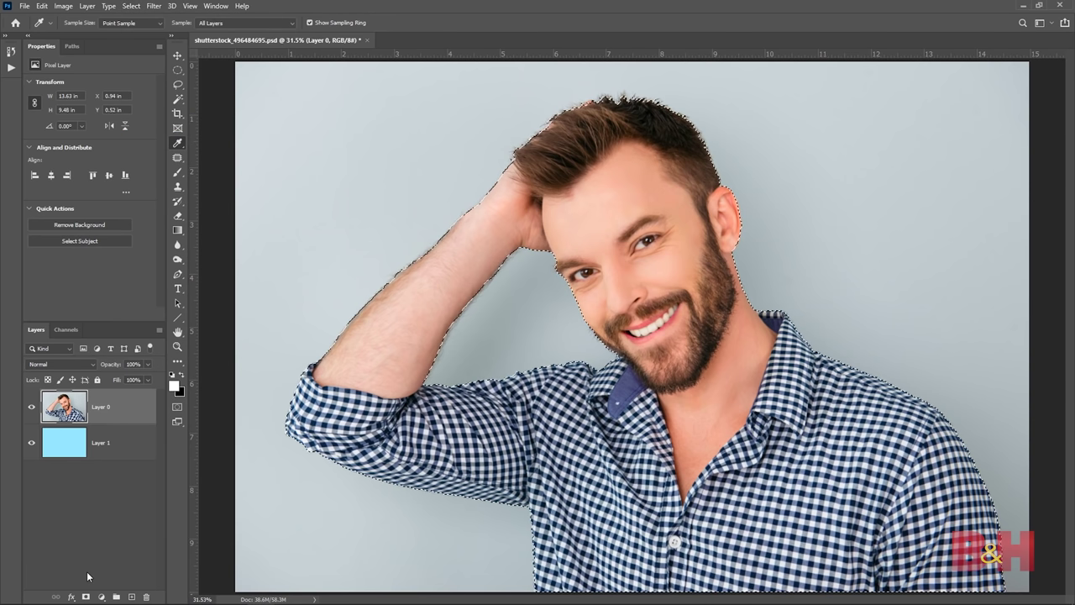
click(85, 598)
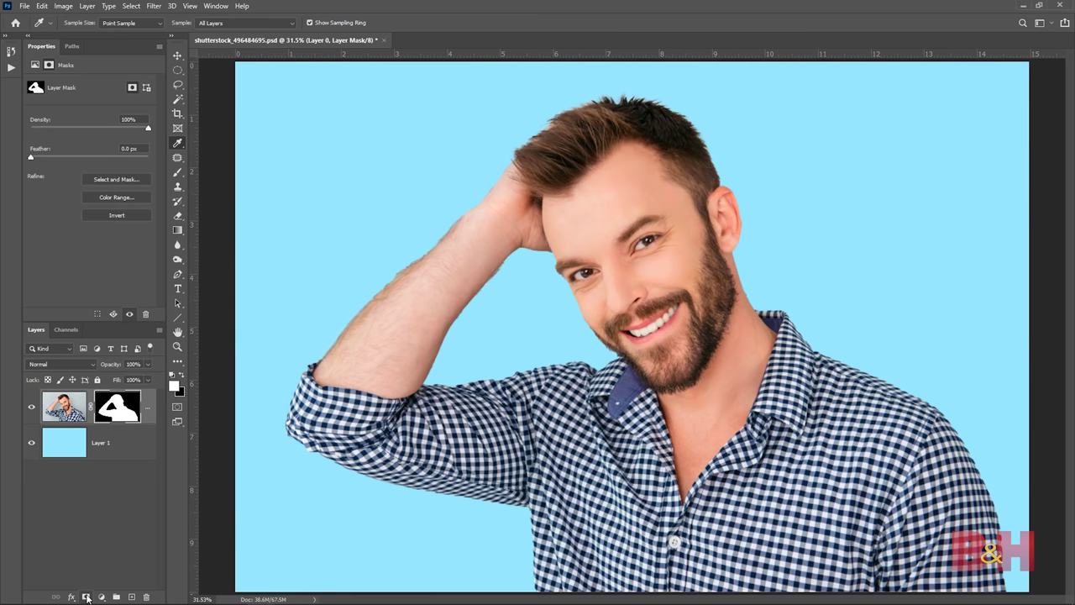
Examine the mask's edge around the man's hair and forearm close up.
key(z)
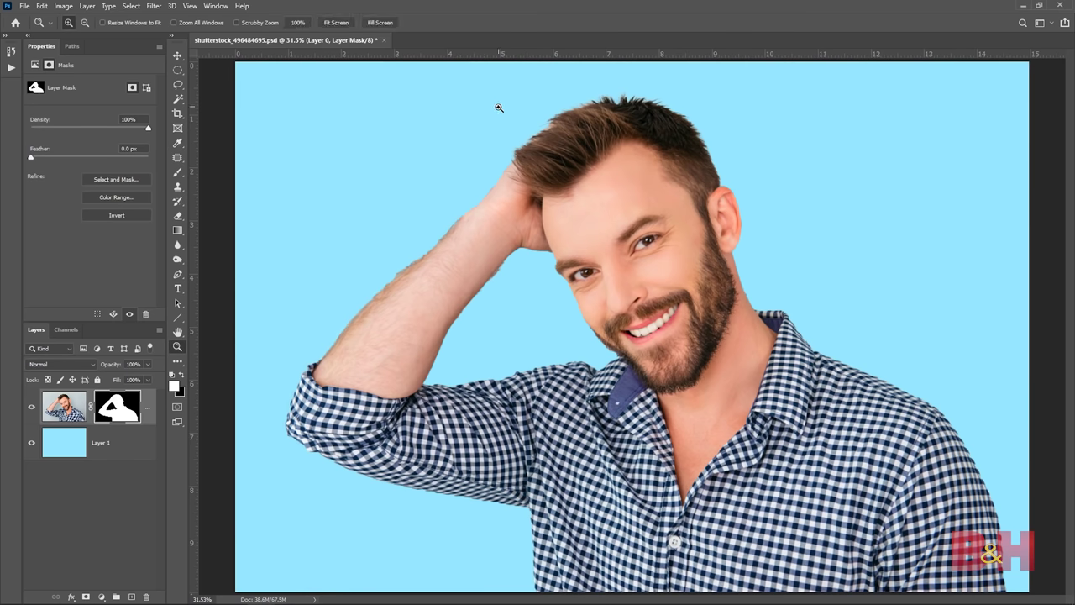
drag(512, 102, 645, 181)
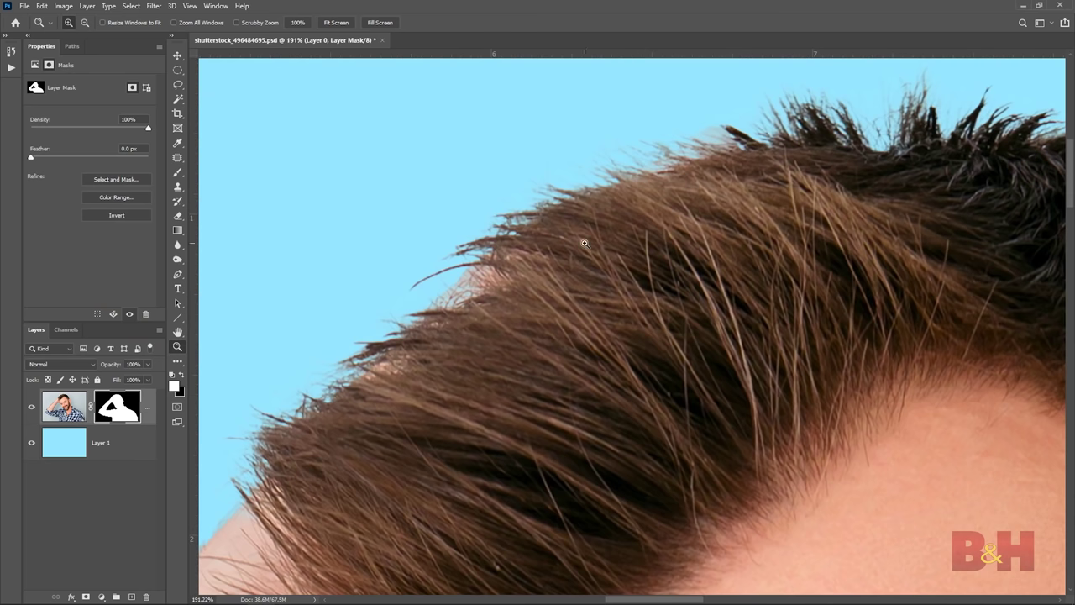
drag(461, 391, 619, 319)
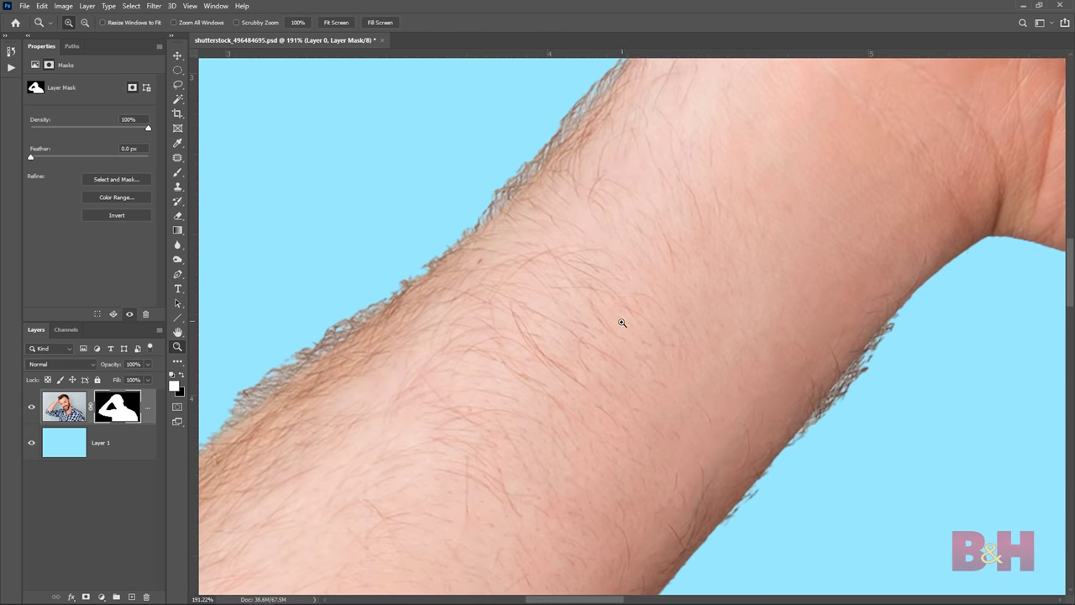
key(ctrl+minus)
key(ctrl+minus)
drag(630, 281, 643, 250)
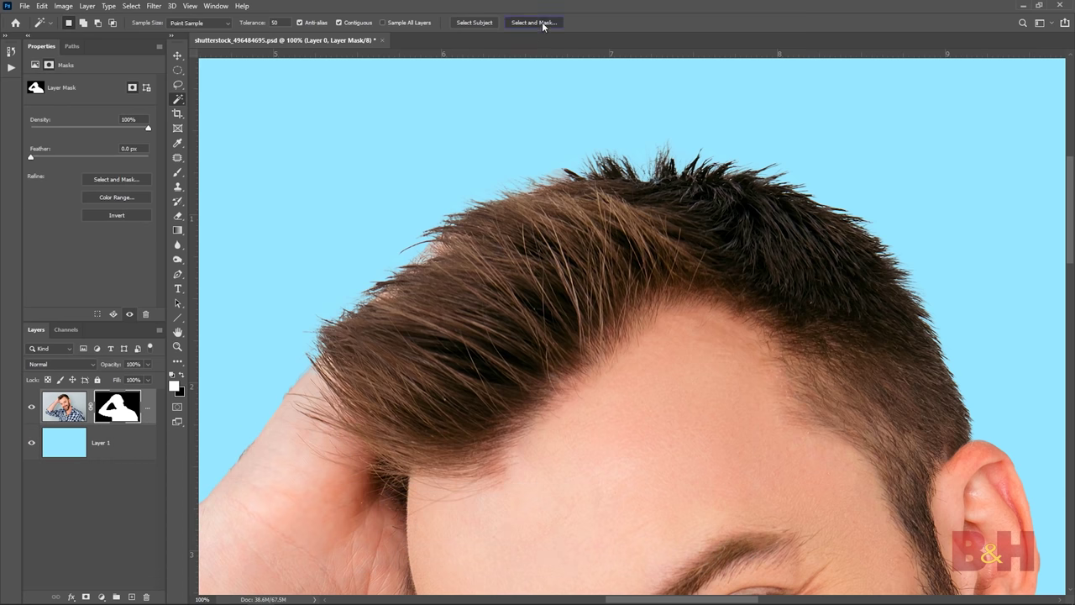
Open the mask in Select and Mask and add the missing fingers behind the hair with the Quick Selection tool.
click(542, 22)
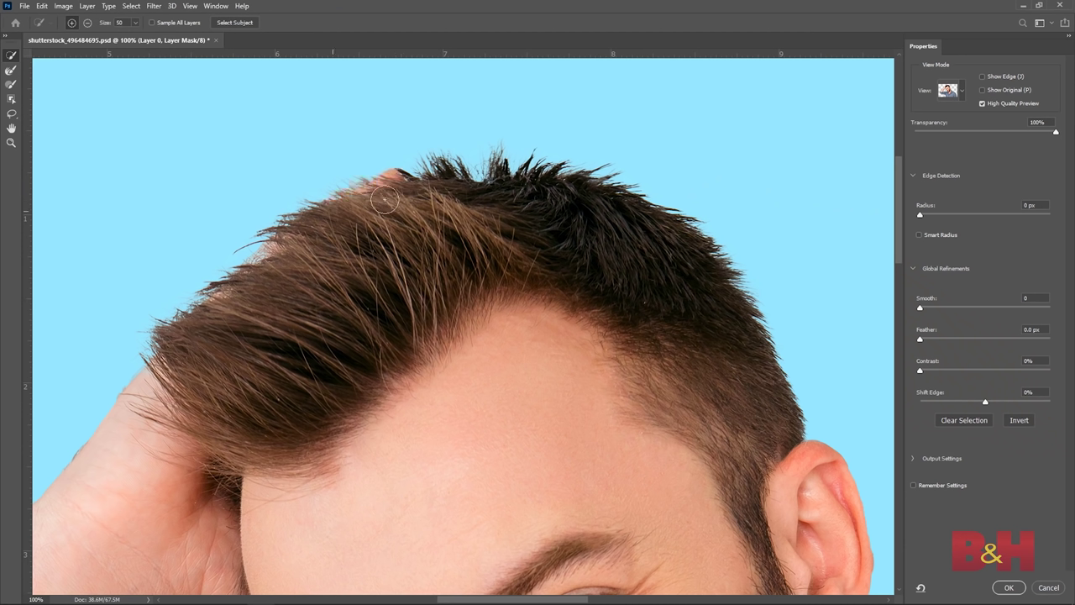
mouse_move(288, 241)
mouse_down()
mouse_move(225, 299)
mouse_move(158, 347)
mouse_move(164, 341)
mouse_move(150, 341)
mouse_move(197, 333)
mouse_move(258, 267)
mouse_move(371, 195)
mouse_up()
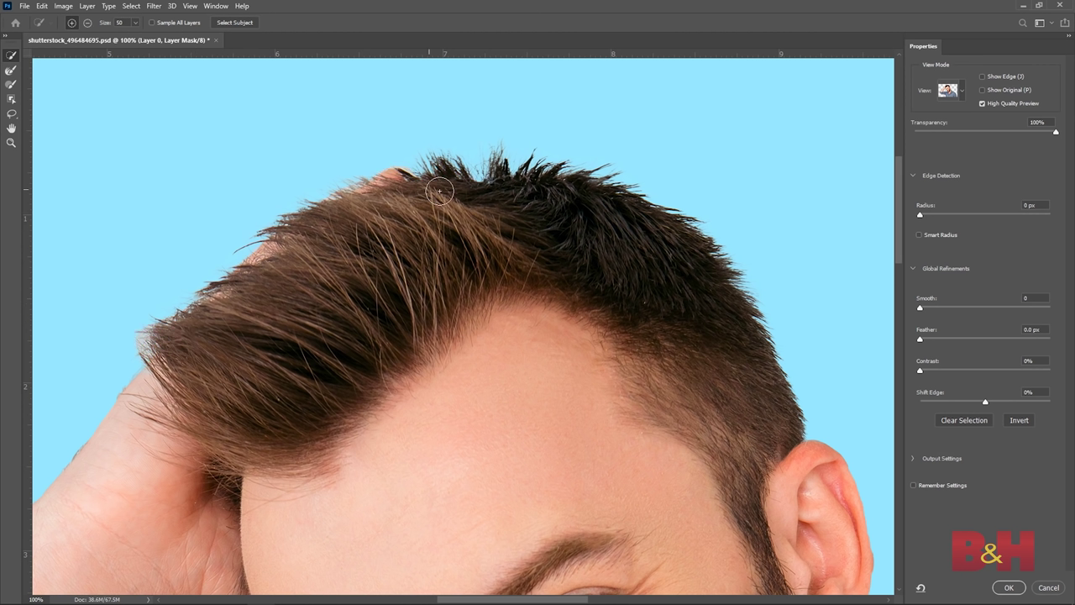
key(bracketright)
key(bracketright)
key(bracketright)
mouse_move(437, 191)
mouse_down()
mouse_move(334, 215)
mouse_move(282, 240)
mouse_move(223, 298)
mouse_move(295, 252)
mouse_move(158, 336)
mouse_move(396, 197)
mouse_up()
Refine the fine hairs along both edges of the forearm with the Refine Edge Brush at size 100.
click(11, 70)
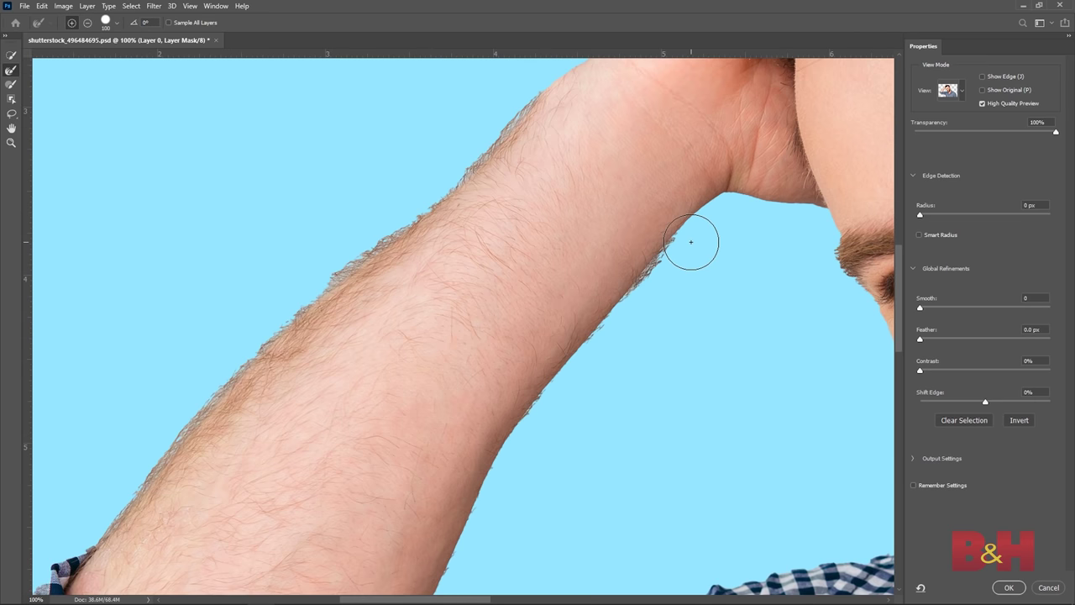
mouse_move(692, 240)
mouse_down()
mouse_move(708, 224)
mouse_move(518, 458)
mouse_move(463, 571)
mouse_up()
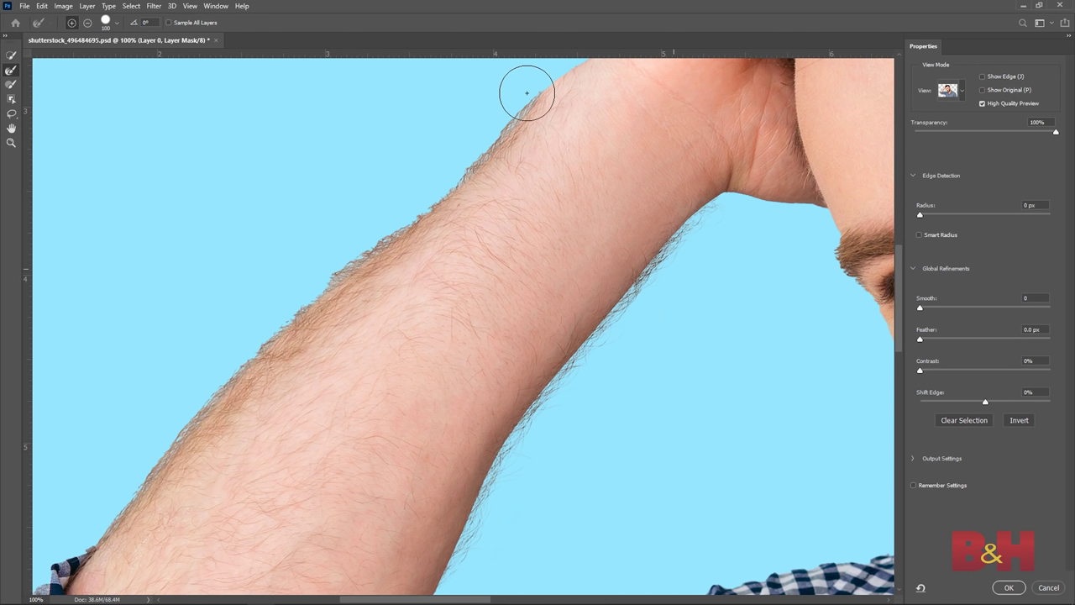
drag(528, 89, 264, 326)
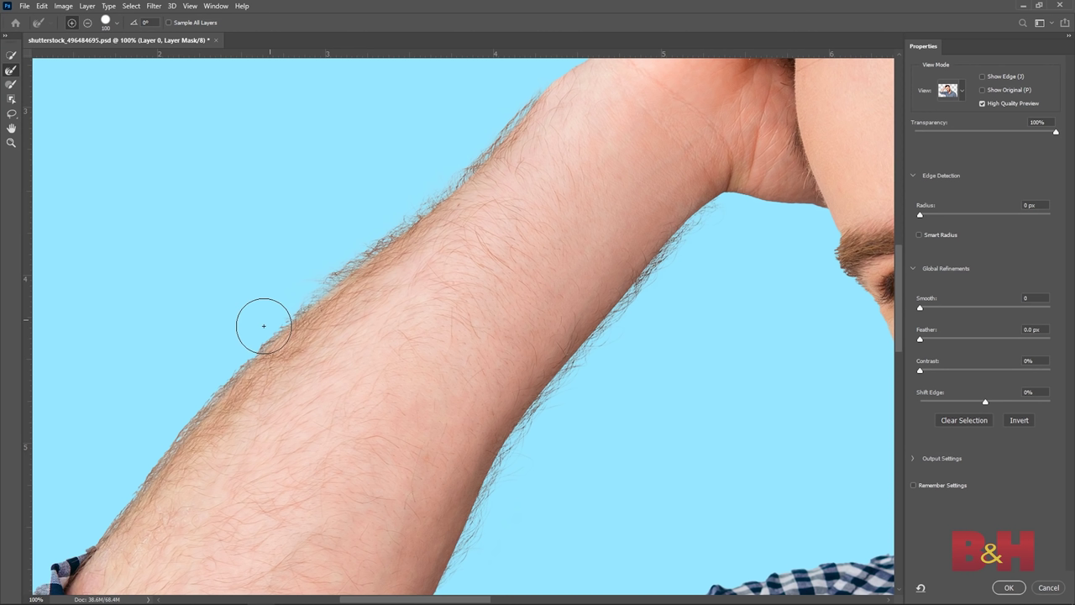
mouse_move(264, 326)
mouse_down()
mouse_move(196, 385)
mouse_move(87, 523)
mouse_up()
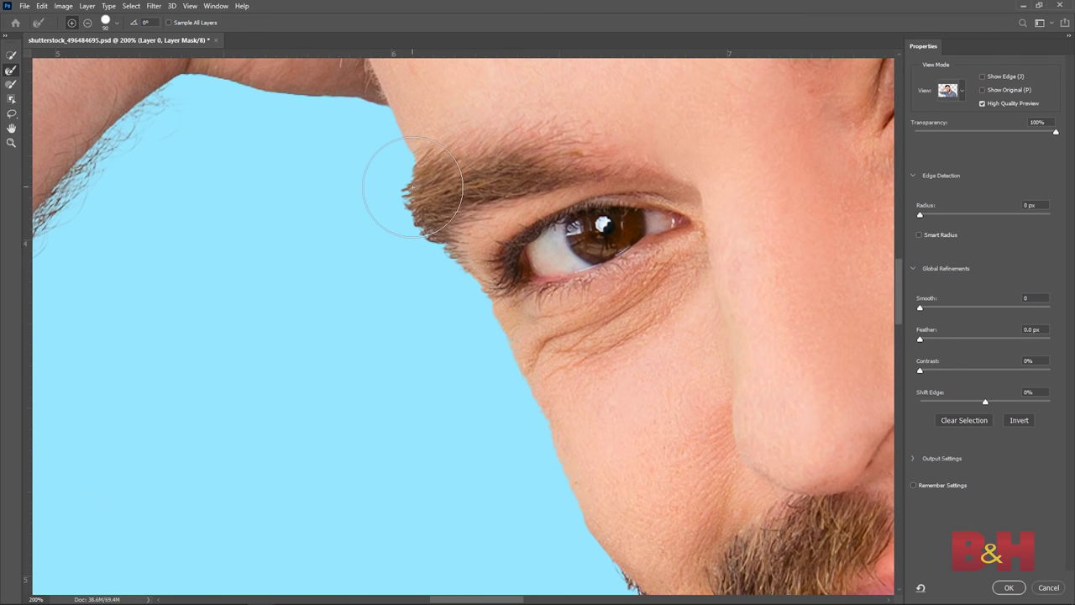
Refine the mask edge along the man's eyebrow and the side of his face with the Refine Edge Brush.
drag(412, 186, 426, 269)
key(bracketleft)
key(bracketleft)
key(bracketleft)
key(space)
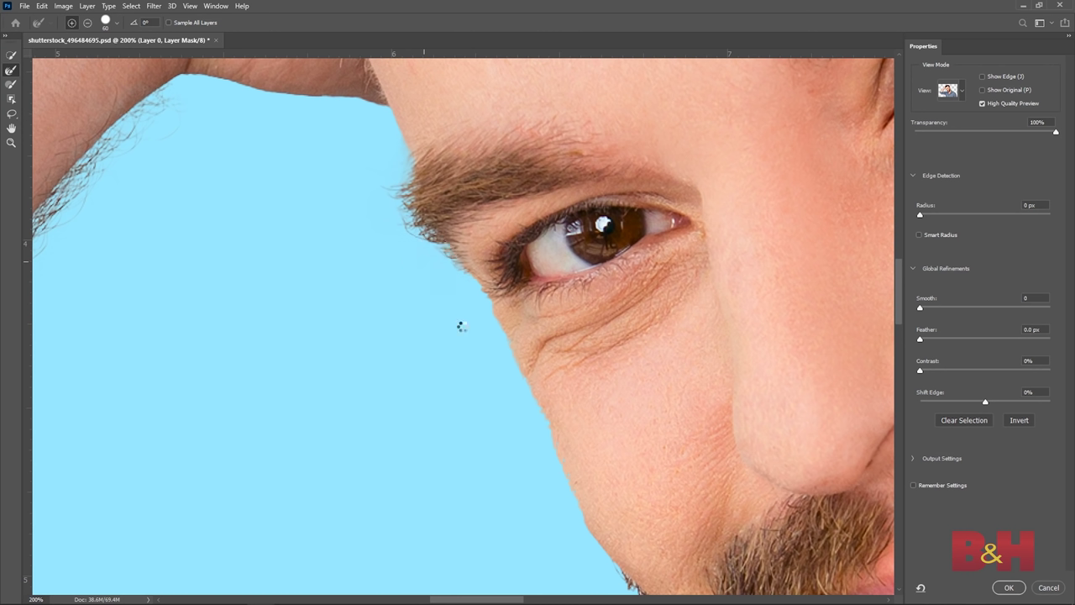
drag(457, 320, 425, 113)
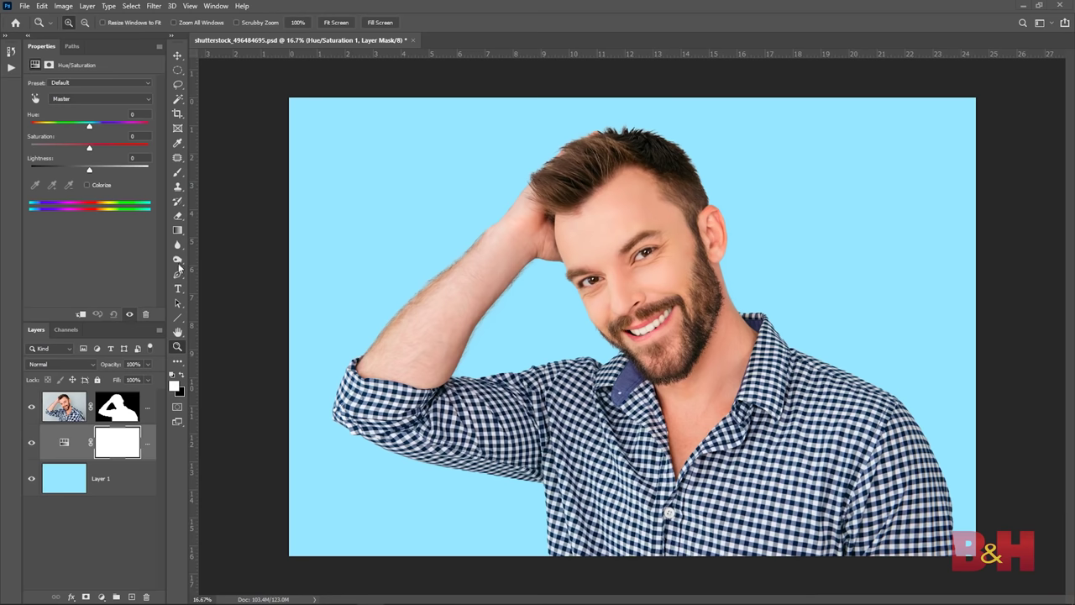
Try another hue for the background and toggle Layer 1's visibility to check the forearm hair edge.
mouse_move(90, 124)
mouse_down()
mouse_move(128, 126)
mouse_move(32, 134)
mouse_move(138, 132)
mouse_move(79, 135)
mouse_up()
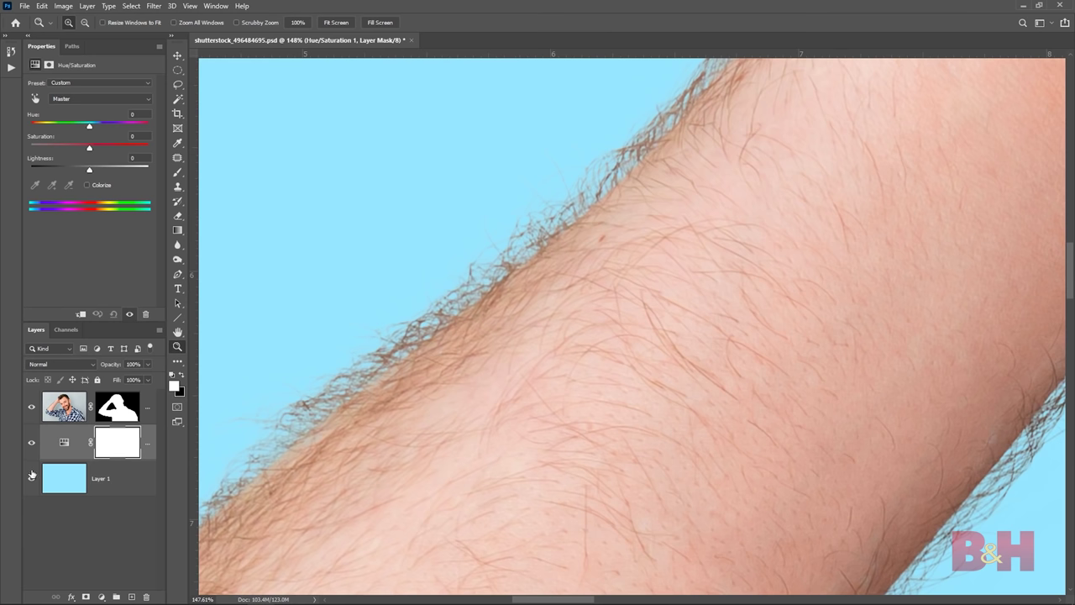
click(31, 479)
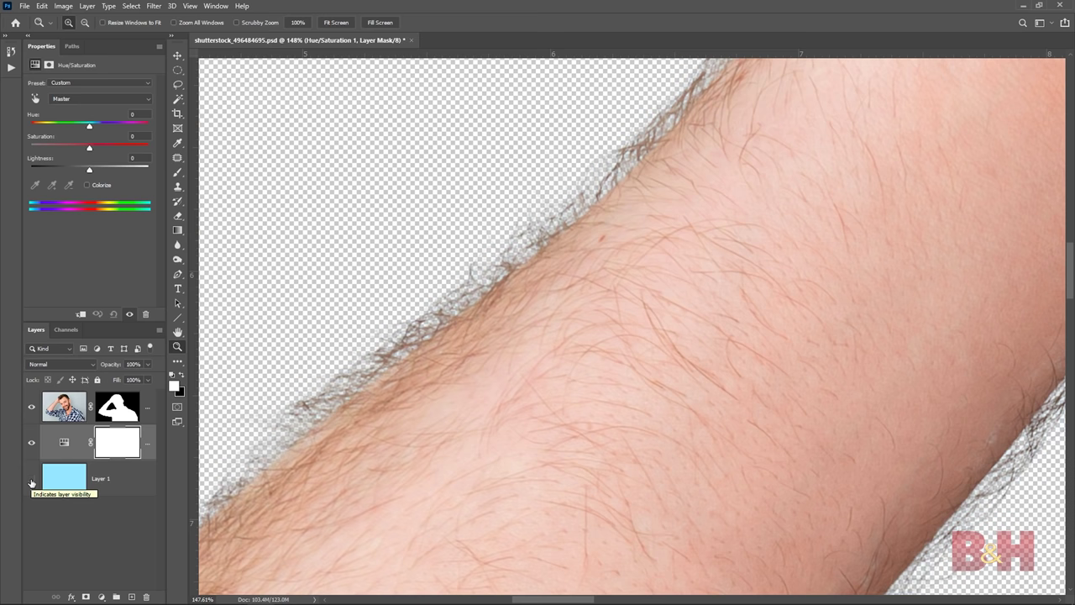
click(32, 481)
click(32, 481)
click(32, 480)
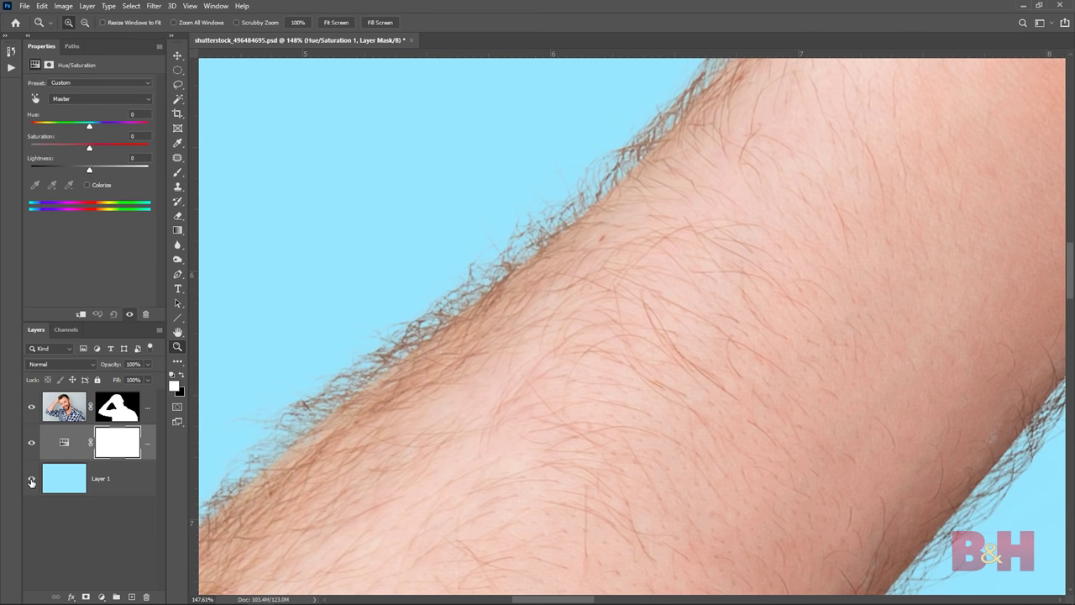
drag(295, 381, 155, 271)
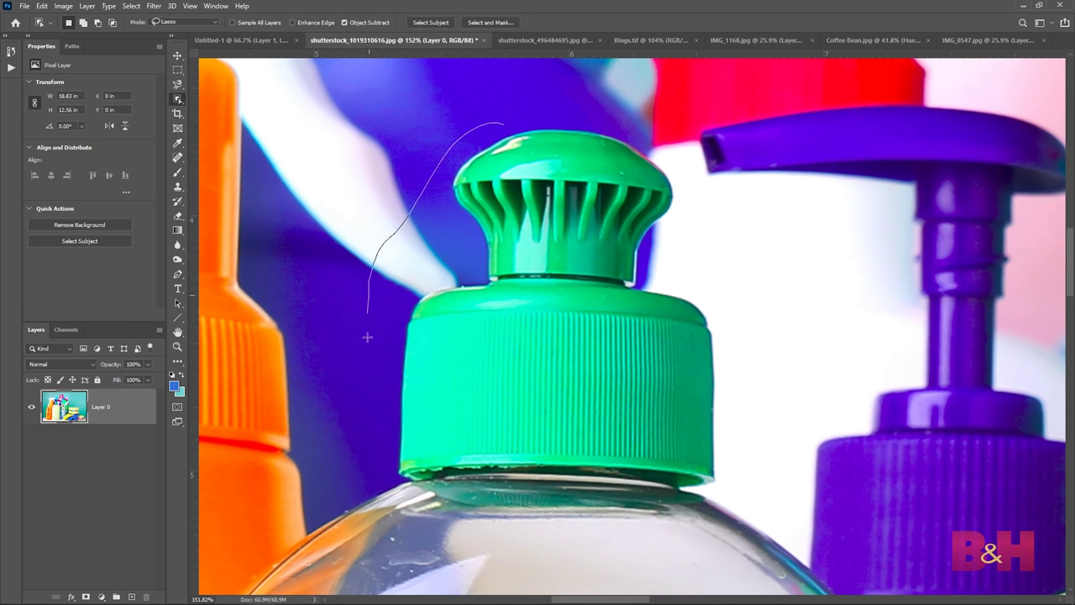
Select the green bottle cap with the Object Selection tool in Lasso mode and recolour it with a Hue/Saturation adjustment.
mouse_move(367, 336)
mouse_down()
mouse_move(370, 376)
mouse_move(553, 494)
mouse_move(727, 441)
mouse_move(682, 260)
mouse_move(629, 127)
mouse_move(566, 120)
mouse_up()
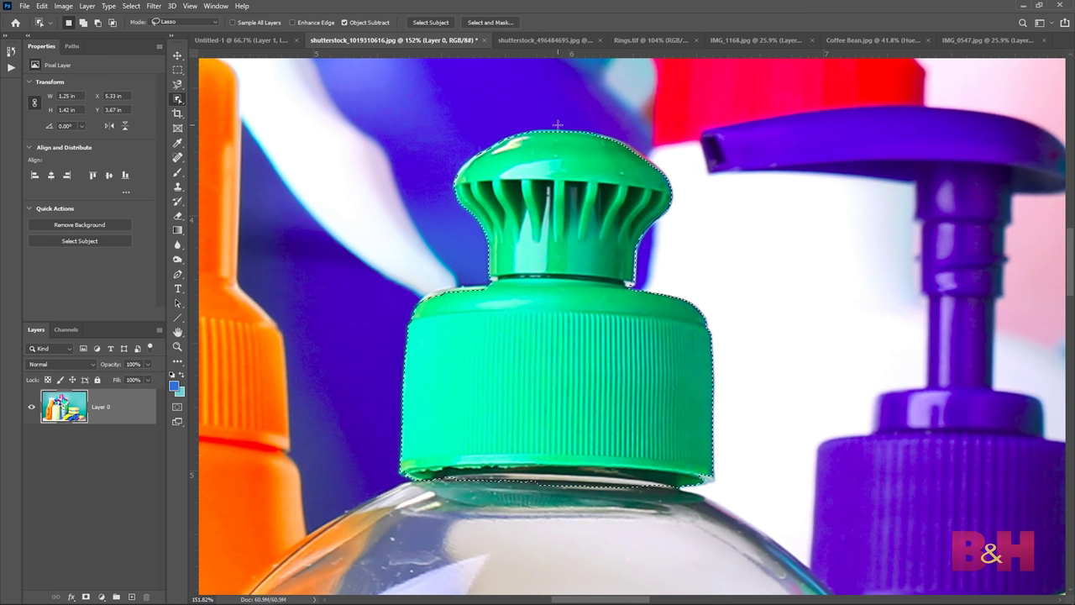
click(101, 596)
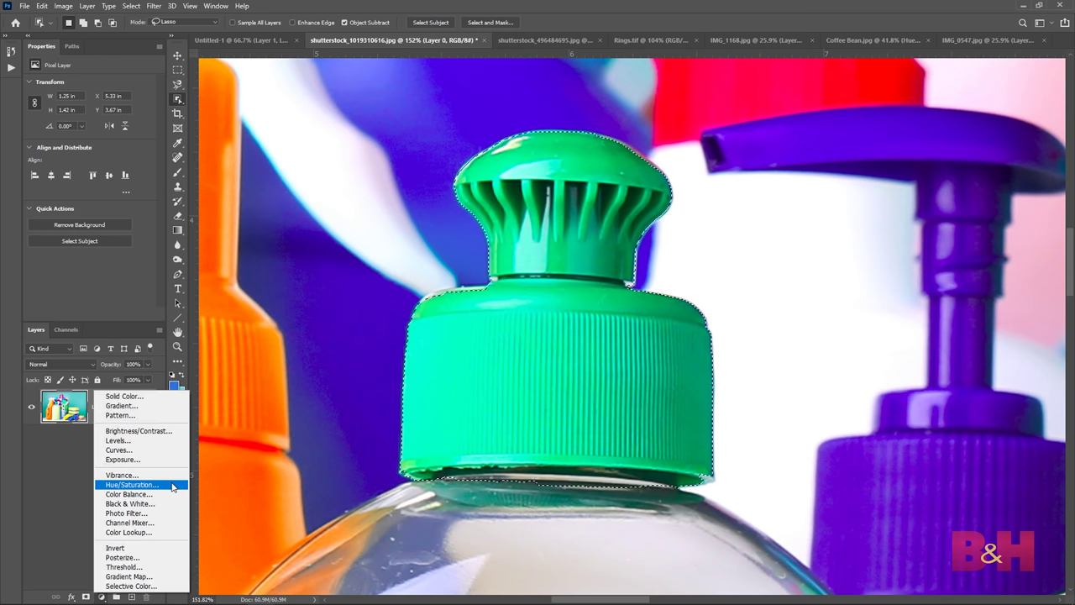
click(172, 485)
drag(89, 126, 43, 141)
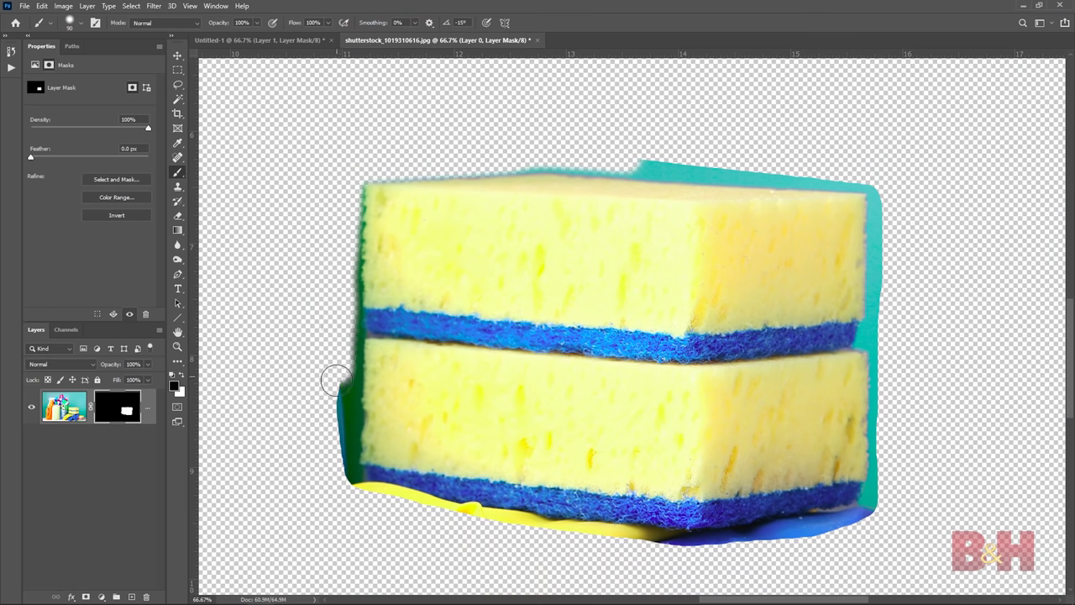
Paint black on the layer mask around the two stacked sponges to hide the leftover background.
mouse_move(332, 377)
mouse_down()
mouse_move(340, 478)
mouse_move(362, 500)
mouse_move(564, 538)
mouse_move(698, 548)
mouse_up()
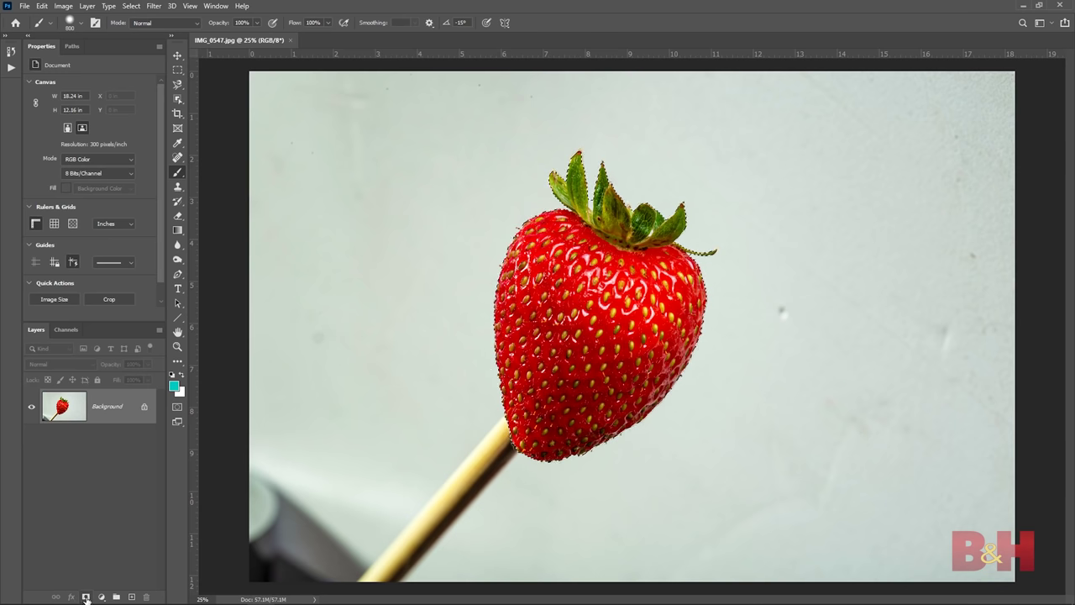
Mask out the strawberry's background and fill a new layer beneath it with a white-to-teal radial gradient.
click(85, 598)
click(131, 597)
key(ctrl+bracketleft)
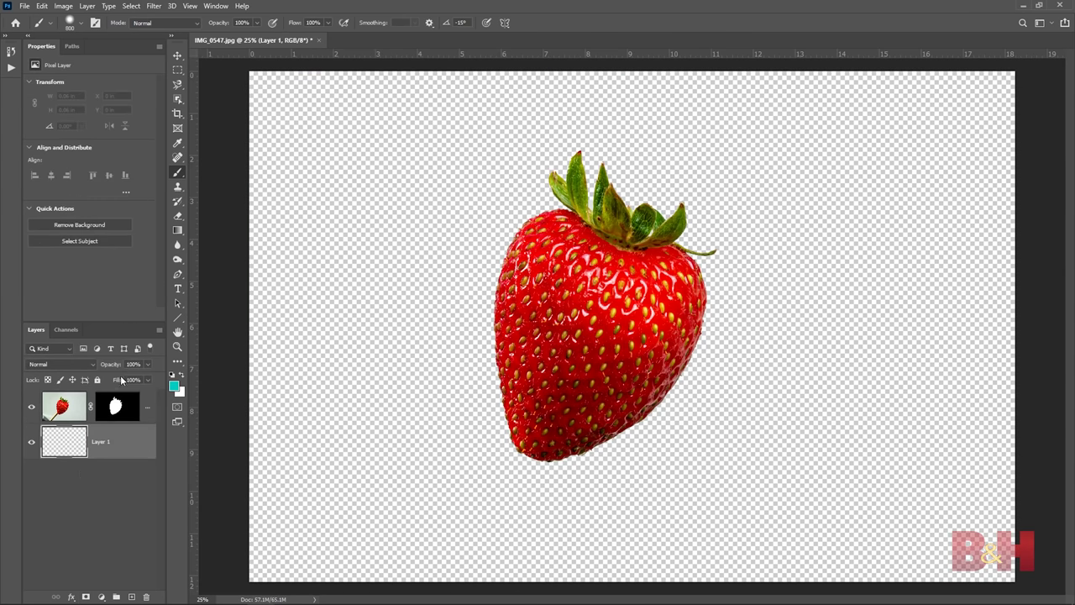
key(g)
key(x)
drag(685, 274, 1012, 79)
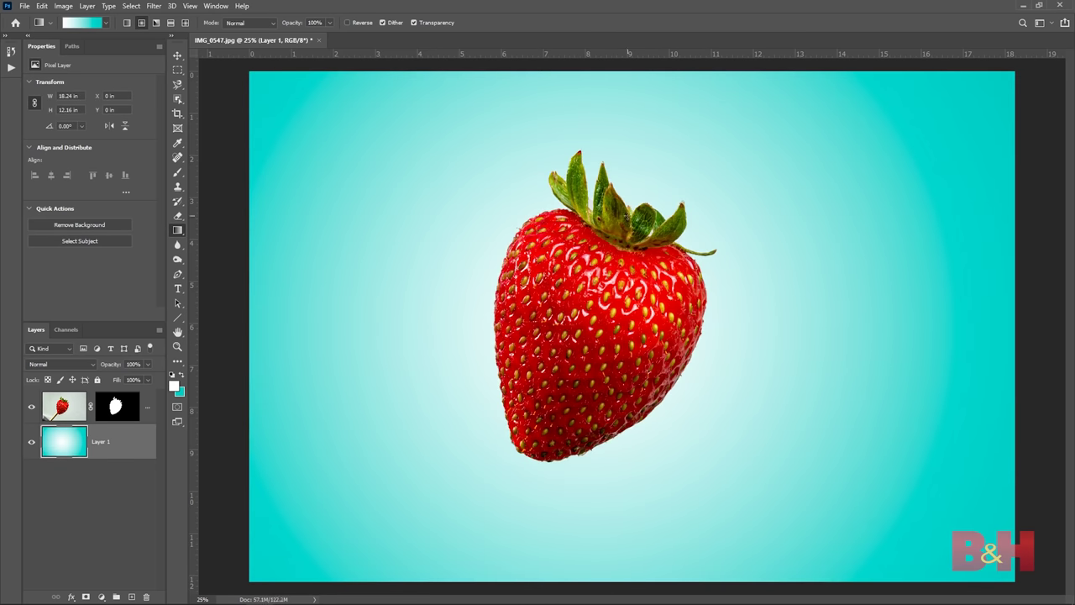
Display the strawberry's mask as a red overlay and examine the gaps between the leaves close up.
key(z)
click(115, 407)
key(backslash)
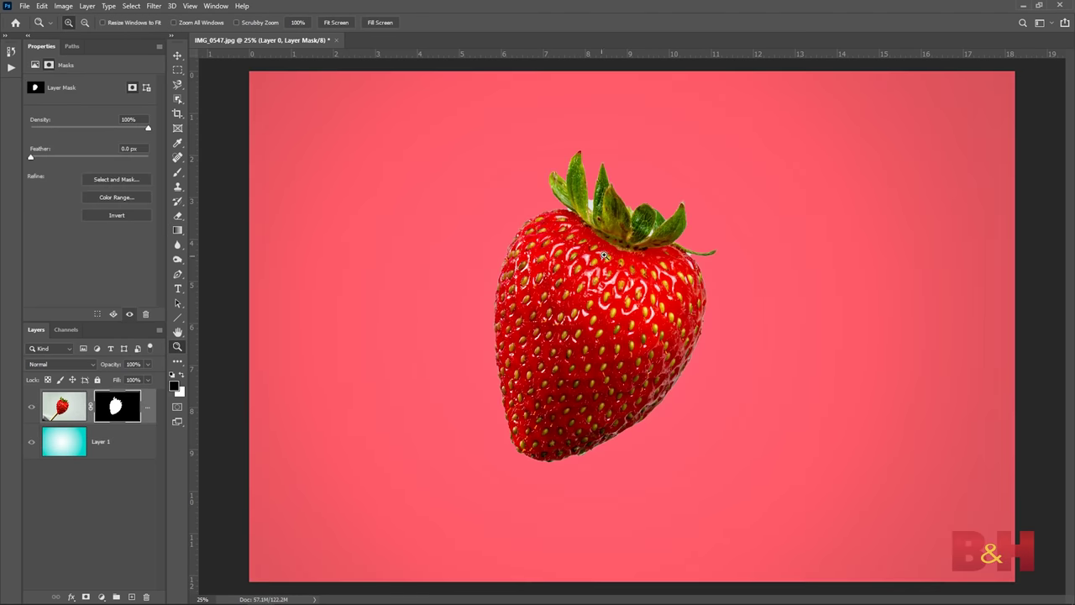
click(602, 214)
click(601, 213)
click(601, 213)
click(601, 214)
click(601, 213)
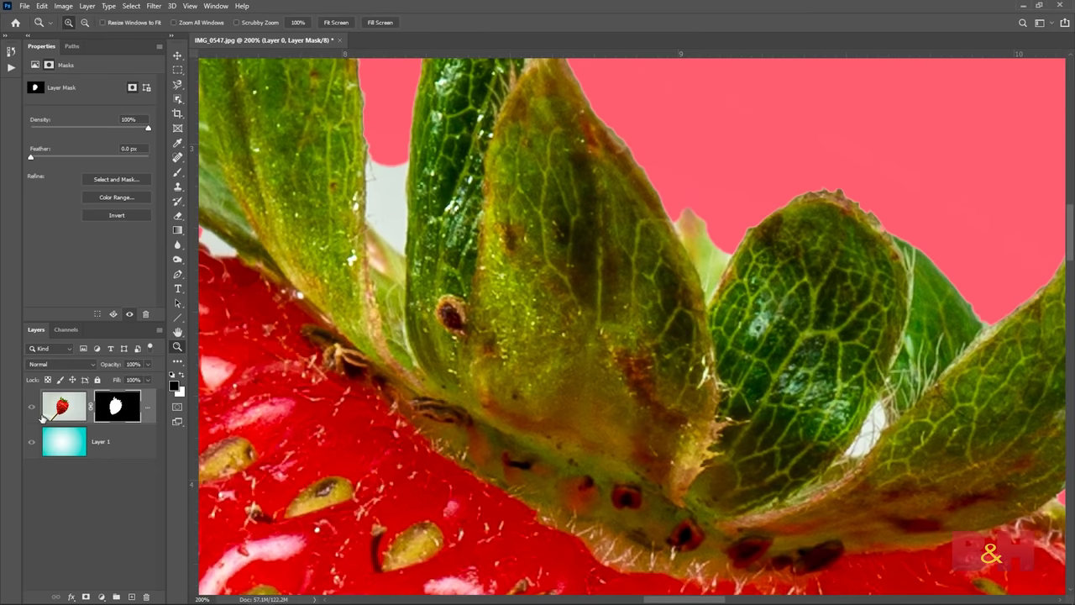
Target the strawberry layer's image and select the leftover grey background between the leaves with the Magic Wand tool.
click(64, 406)
key(w)
drag(396, 204, 529, 248)
key(backslash)
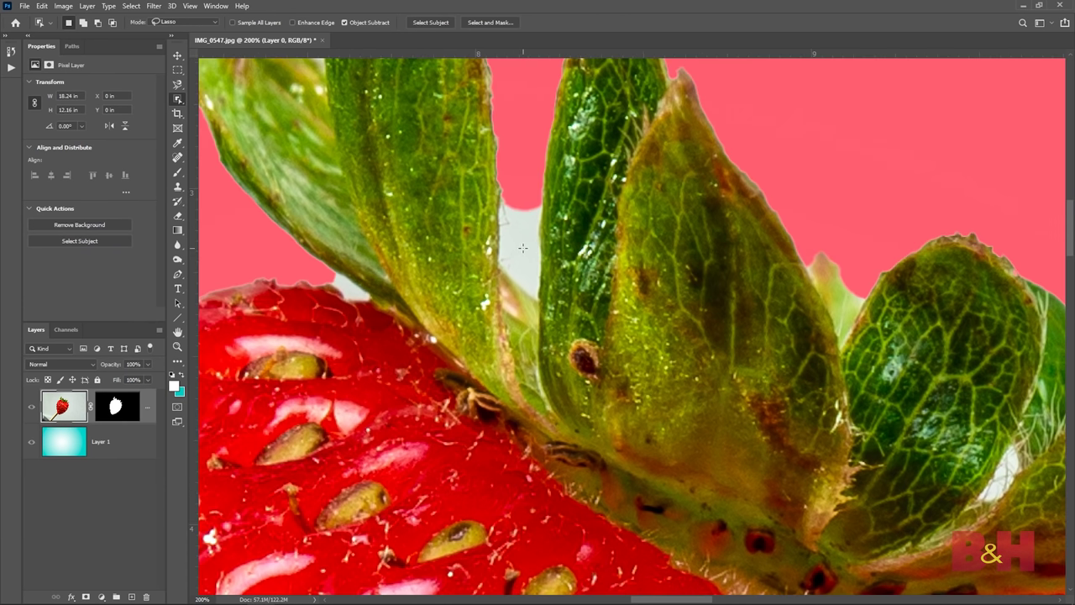
right_click(177, 100)
click(228, 121)
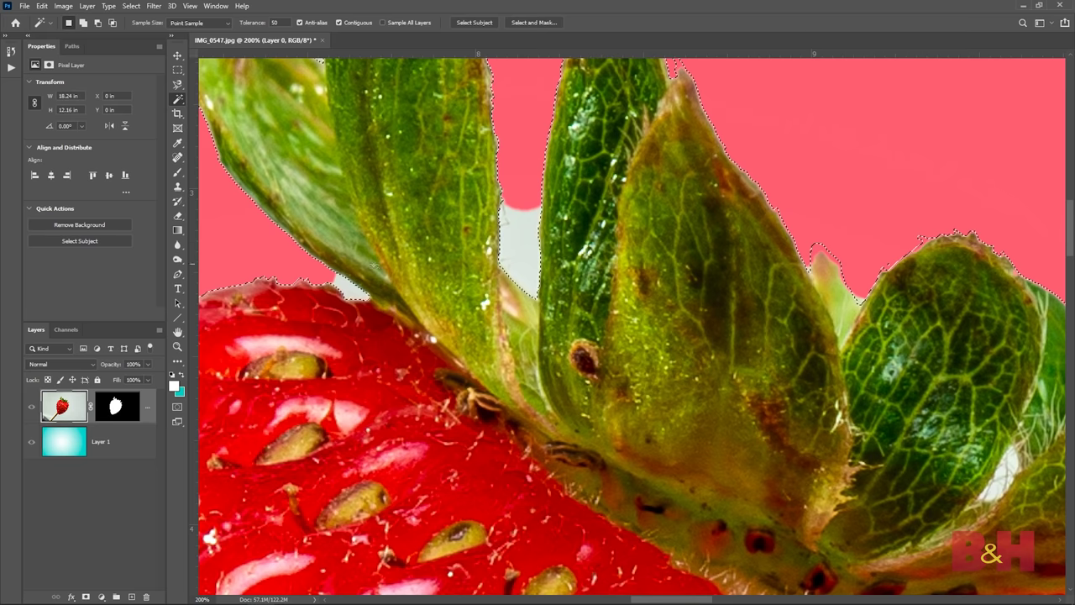
drag(991, 410, 516, 247)
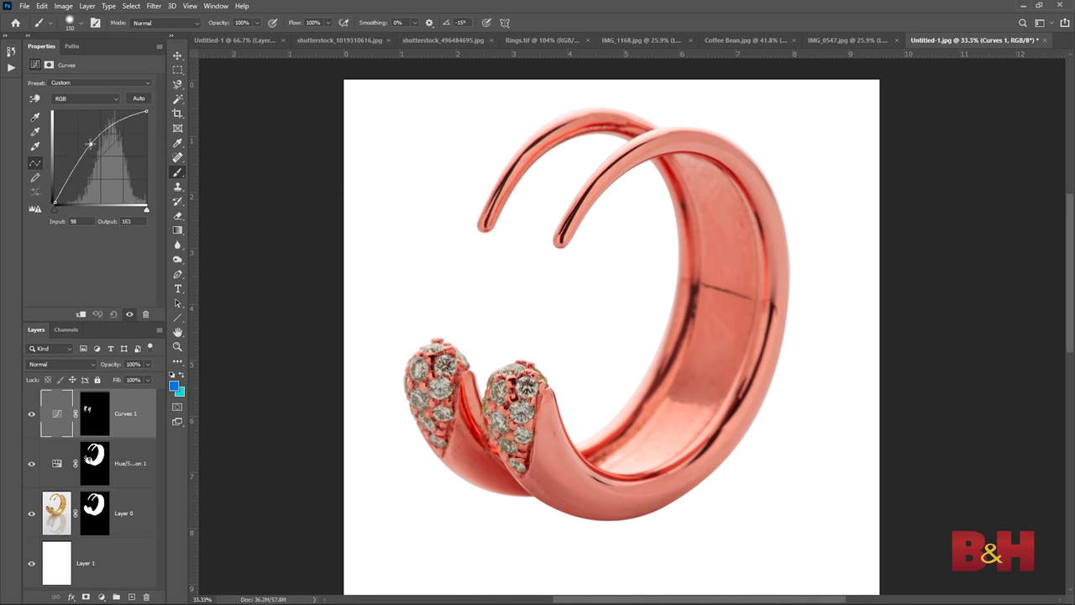
key(backslash)
key(backslash)
key(backslash)
key(backslash)
key(backslash)
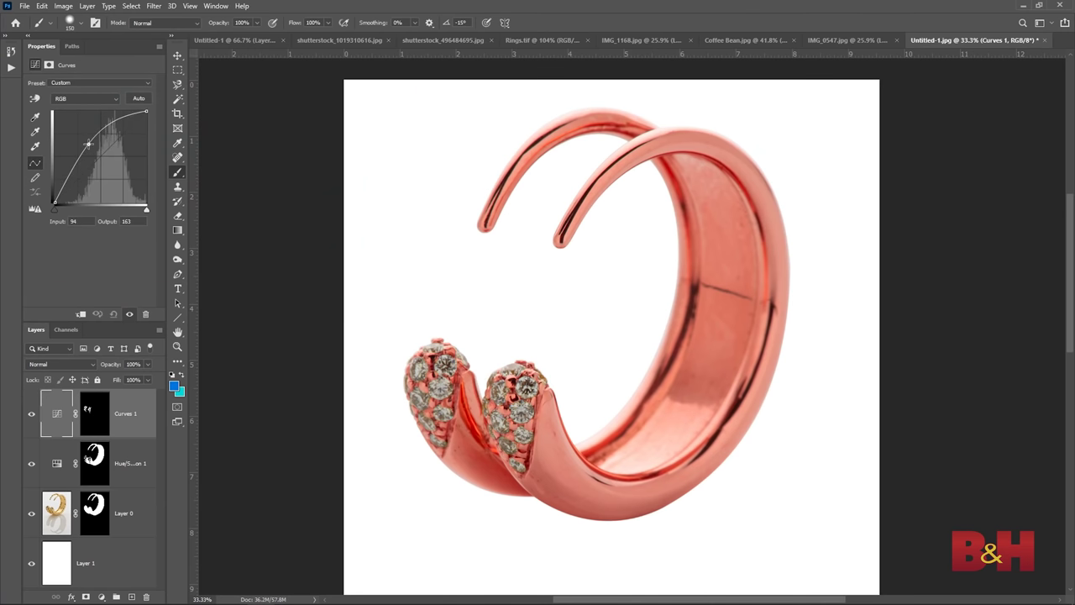
key(backslash)
key(backslash)
key(backslash)
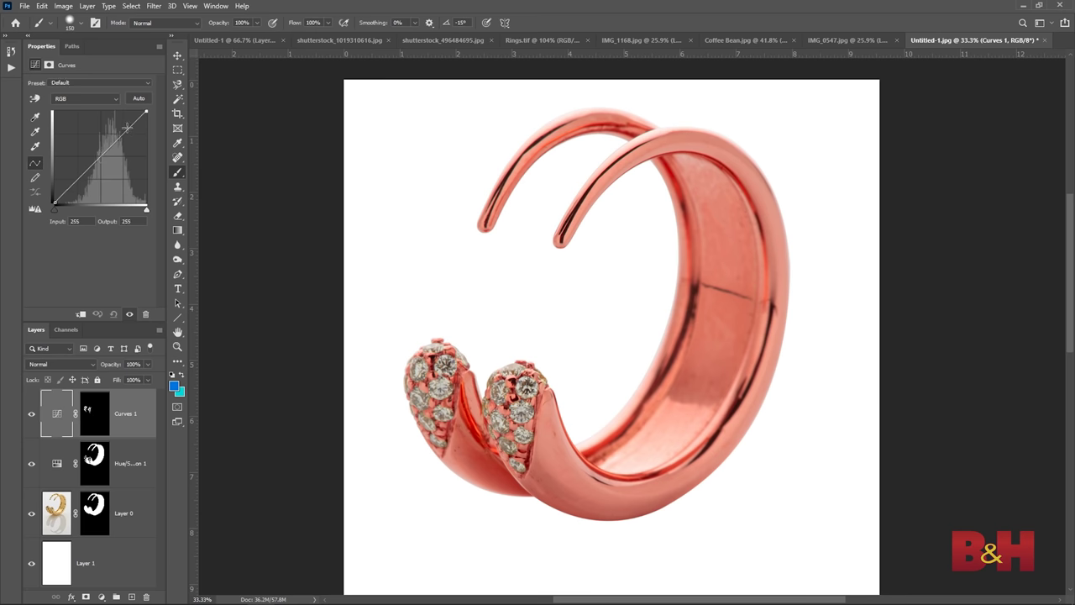
Shape the Curves 1 adjustment into an S-curve with a shadow point at input 58, output 21, and compare the diamonds without it.
drag(65, 188, 76, 195)
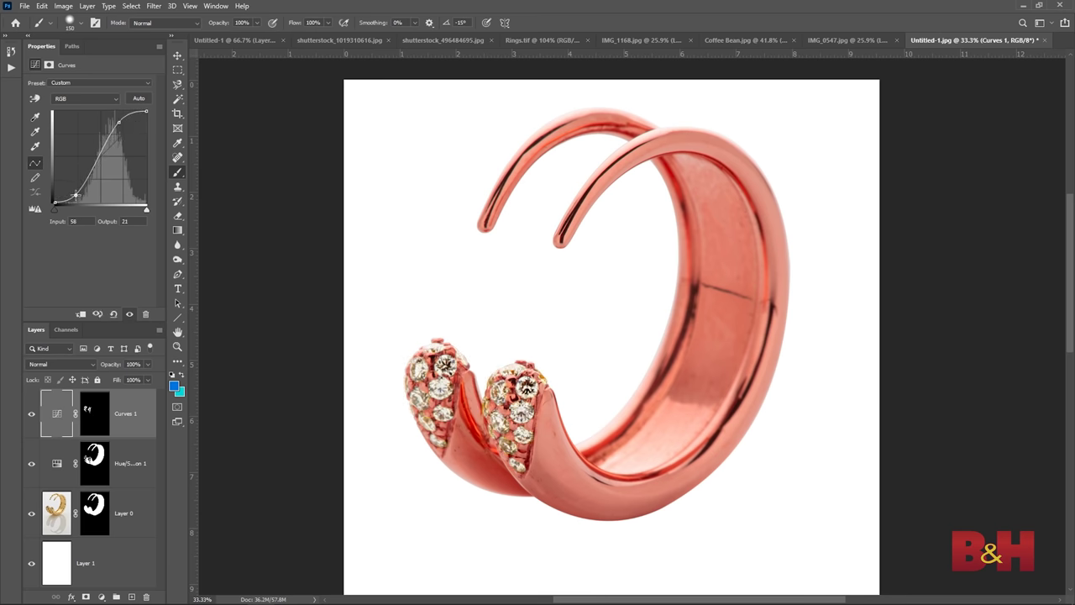
click(31, 414)
click(31, 415)
click(32, 414)
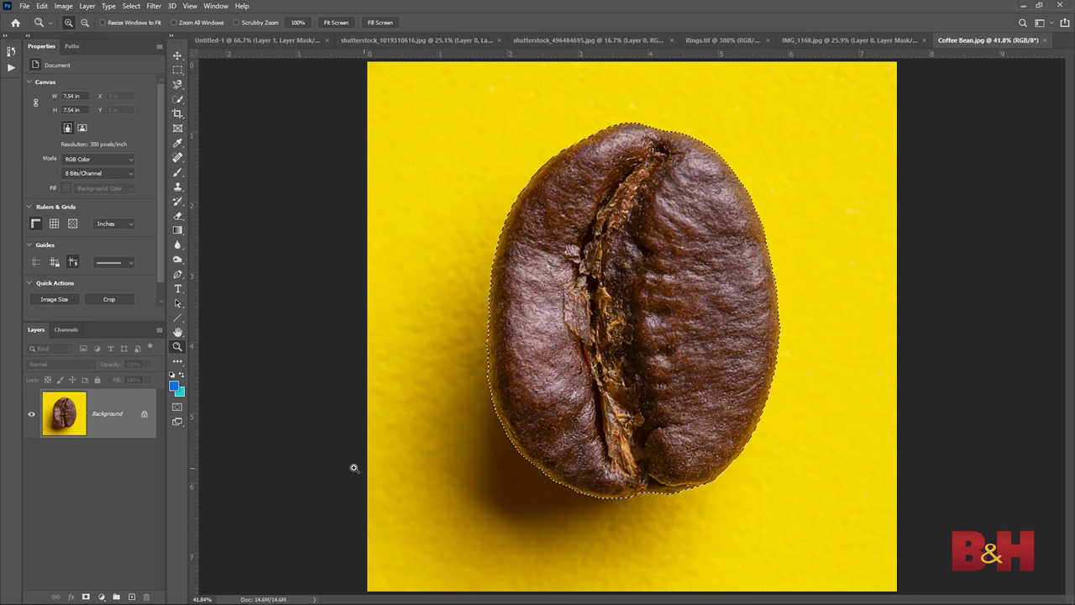
Mask out the yellow background around the coffee bean using the active selection.
click(86, 596)
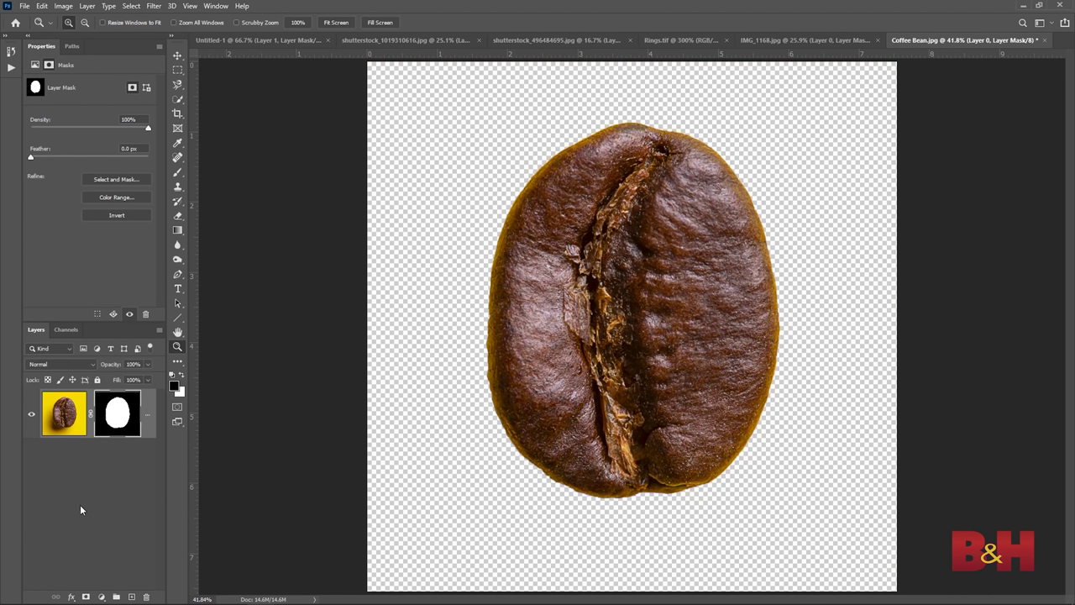